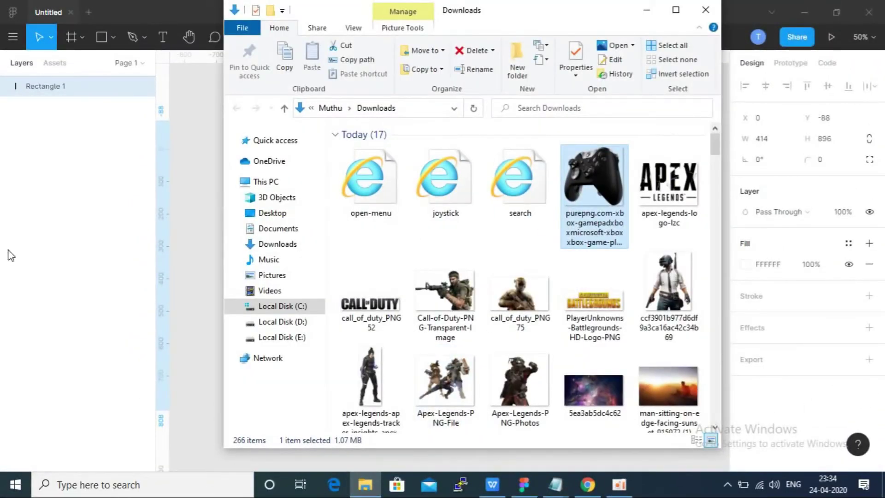
Step: Drag the gamepad PNG from the Downloads folder onto the Figma canvas as an image layer
{"action": "left_click", "coordinate": [646, 10]}
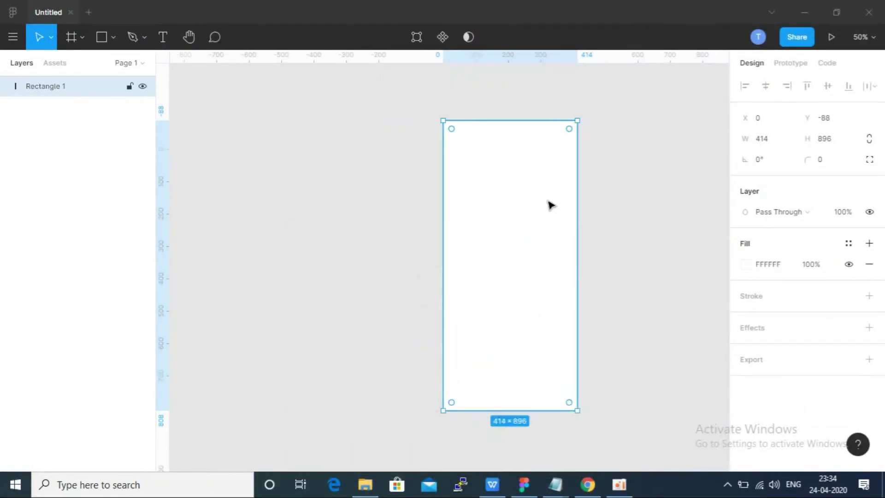
{"action": "left_click", "coordinate": [365, 484]}
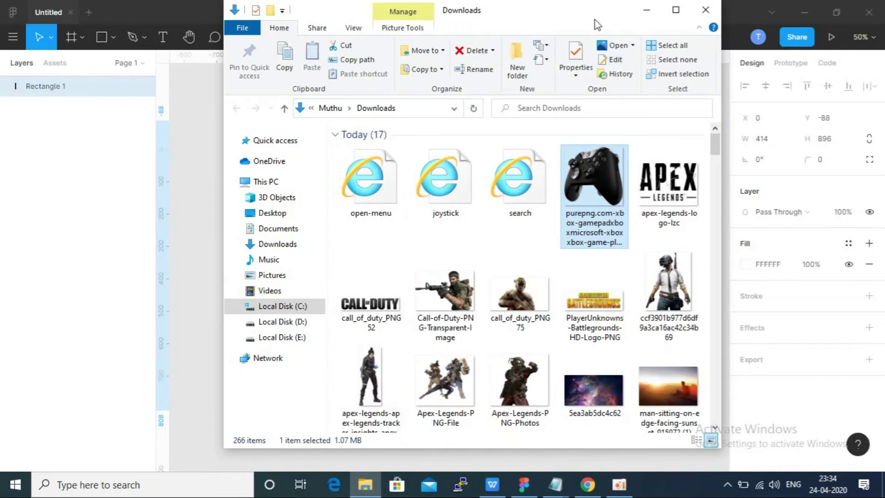
{"action": "left_click_drag", "start_coordinate": [593, 25], "coordinate": [211, 39]}
{"action": "mouse_move", "coordinate": [267, 199]}
{"action": "left_mouse_down"}
{"action": "mouse_move", "coordinate": [527, 221]}
{"action": "mouse_move", "coordinate": [513, 248]}
{"action": "left_mouse_up"}
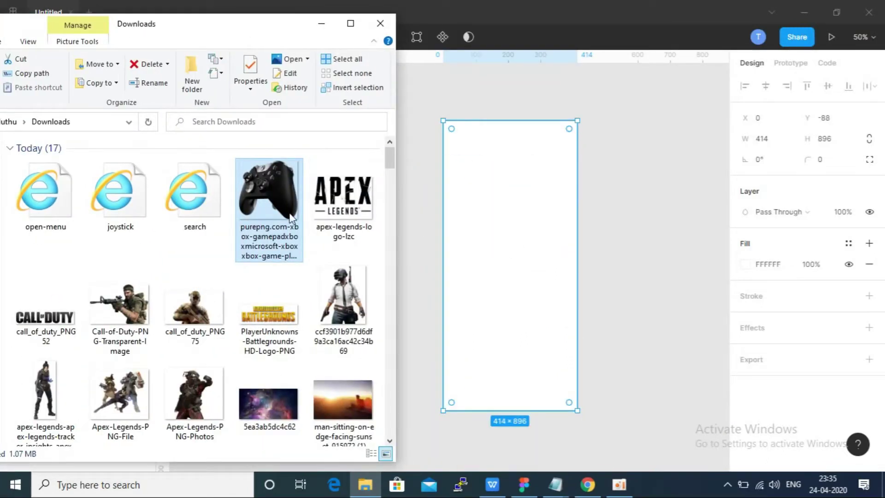
{"action": "left_click", "coordinate": [321, 23]}
Step: Scale the controller image to about 300×300 and centre it near the top of the white frame
{"action": "key", "text": "ctrl+minus"}
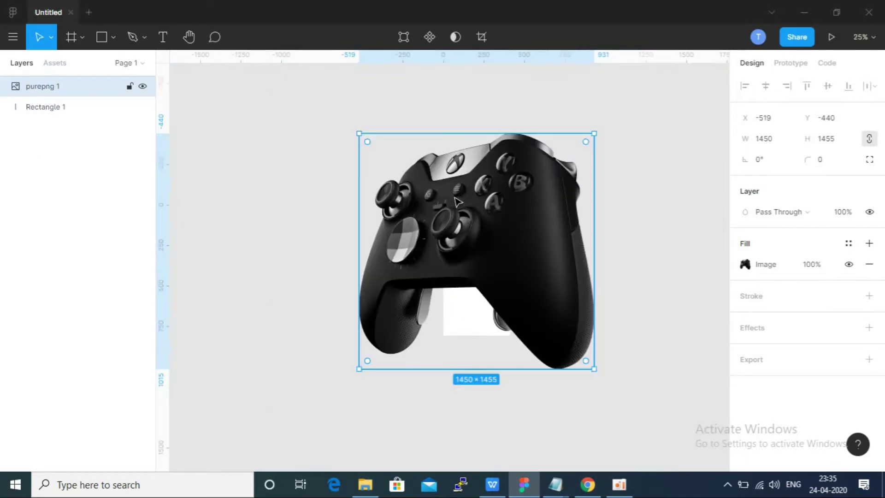
{"action": "mouse_move", "coordinate": [580, 143]}
{"action": "left_mouse_down"}
{"action": "mouse_move", "coordinate": [404, 319]}
{"action": "mouse_move", "coordinate": [499, 250]}
{"action": "left_mouse_up"}
{"action": "left_click_drag", "start_coordinate": [506, 217], "coordinate": [495, 225]}
{"action": "left_click_drag", "start_coordinate": [480, 253], "coordinate": [488, 255]}
{"action": "key", "text": "ctrl+plus"}
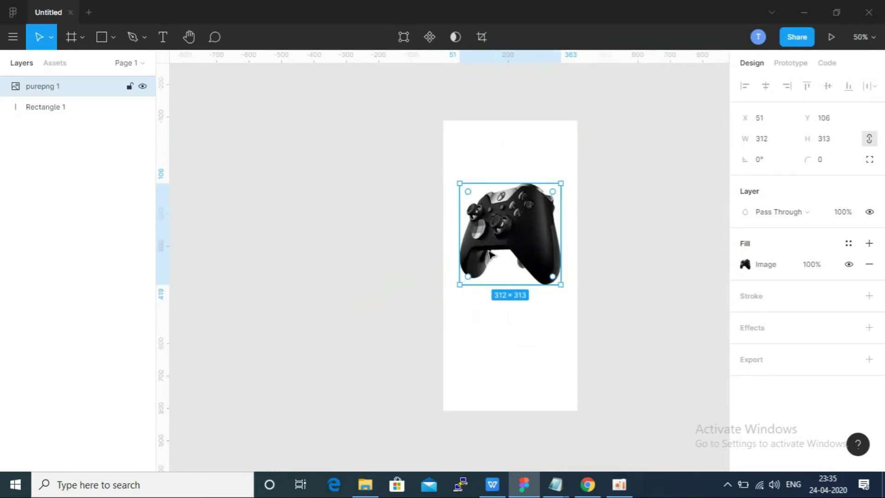
{"action": "left_click_drag", "start_coordinate": [563, 183], "coordinate": [555, 189]}
{"action": "left_click_drag", "start_coordinate": [525, 231], "coordinate": [527, 217]}
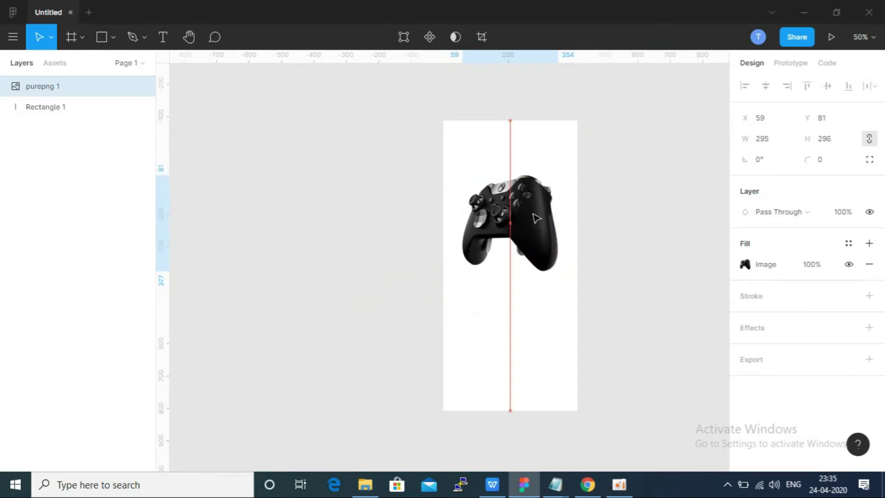
{"action": "left_click", "coordinate": [618, 210]}
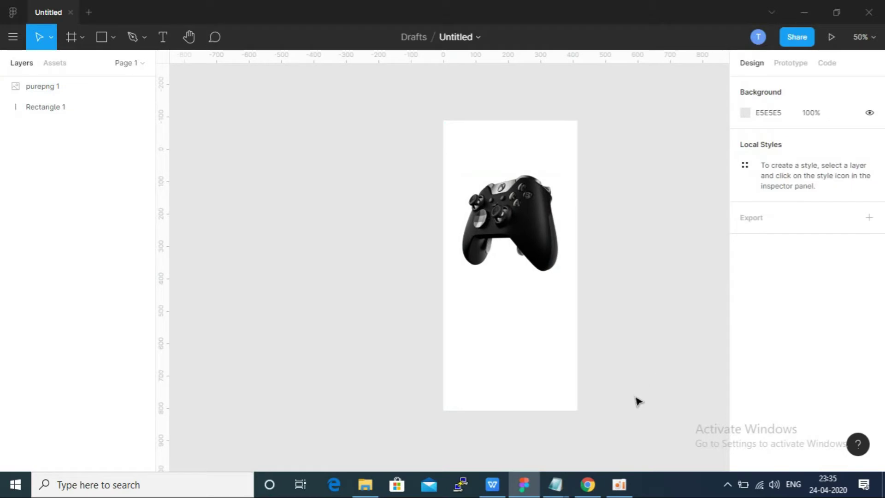
{"action": "left_click", "coordinate": [544, 259]}
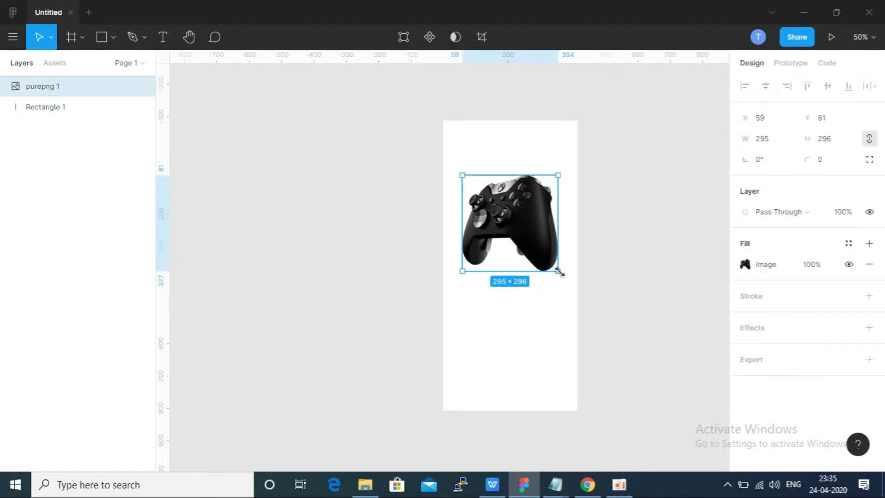
{"action": "left_click_drag", "start_coordinate": [559, 272], "coordinate": [567, 280]}
{"action": "left_click", "coordinate": [612, 286]}
{"action": "mouse_move", "coordinate": [555, 485]}
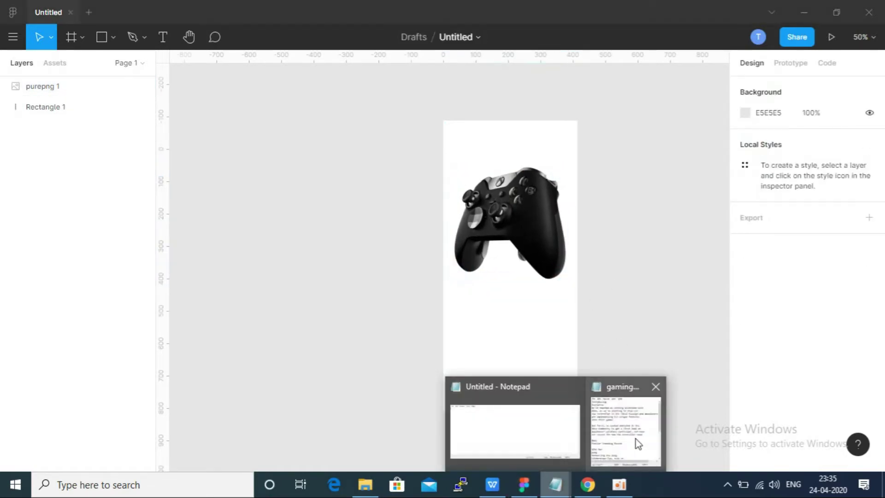
Step: Paste the heading 'Introducing DualSense' from Notepad as a text layer above the controller
{"action": "left_click", "coordinate": [637, 443]}
{"action": "left_click_drag", "start_coordinate": [162, 115], "coordinate": [108, 99]}
{"action": "key", "text": "ctrl+c"}
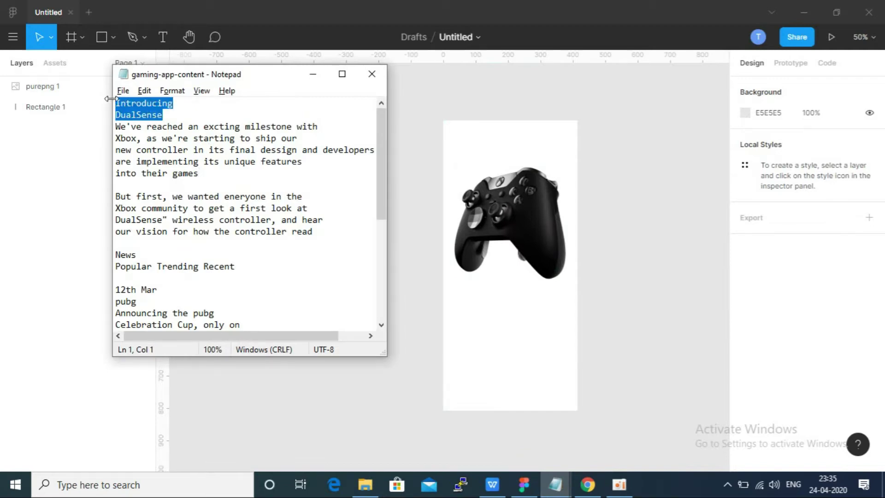
{"action": "left_click", "coordinate": [439, 90]}
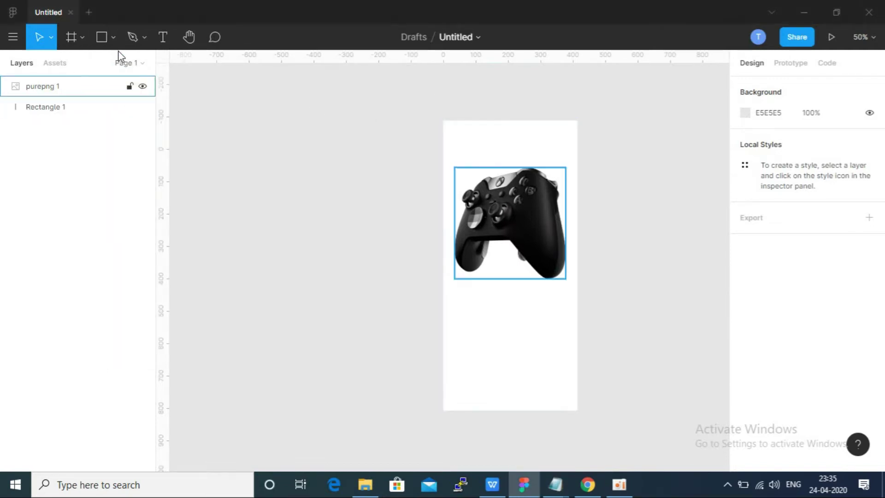
{"action": "left_click", "coordinate": [162, 37]}
{"action": "left_click", "coordinate": [469, 146]}
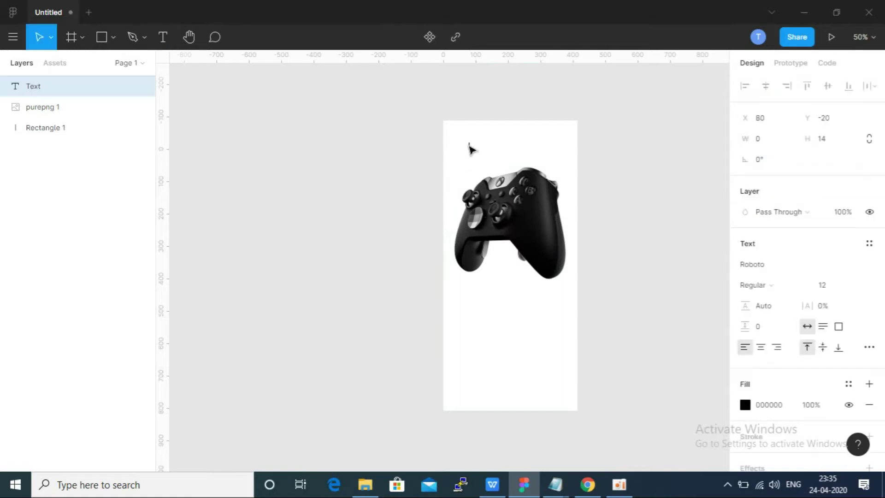
{"action": "key", "text": "ctrl+v"}
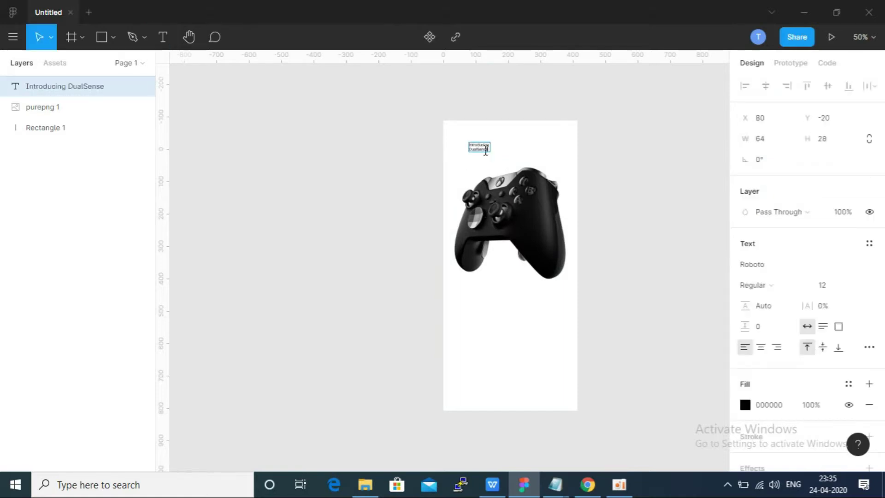
{"action": "key", "text": "Escape"}
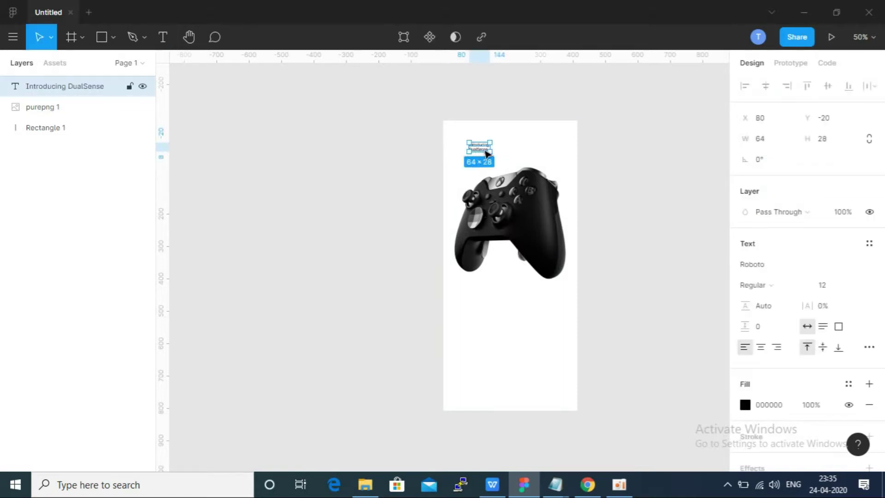
{"action": "left_click_drag", "start_coordinate": [495, 156], "coordinate": [498, 154]}
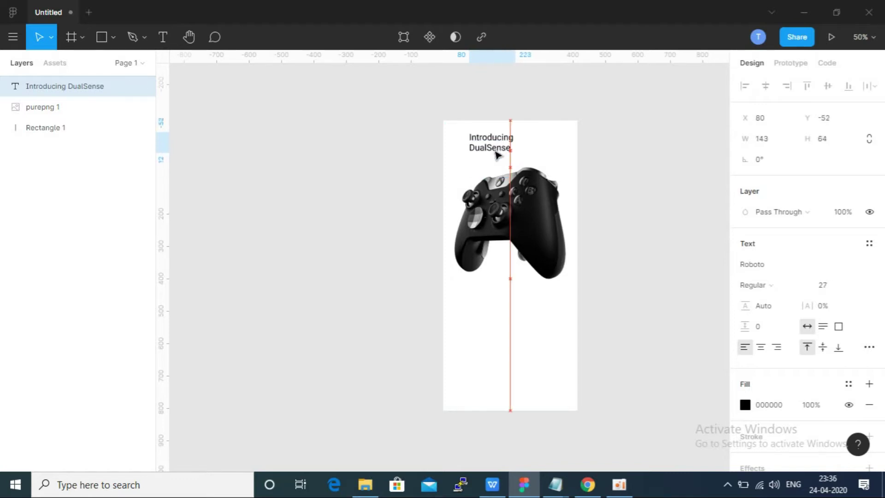
Step: Enlarge the DualSense line to font size 39 in Roboto
{"action": "double_click", "coordinate": [485, 152]}
{"action": "left_click", "coordinate": [486, 151]}
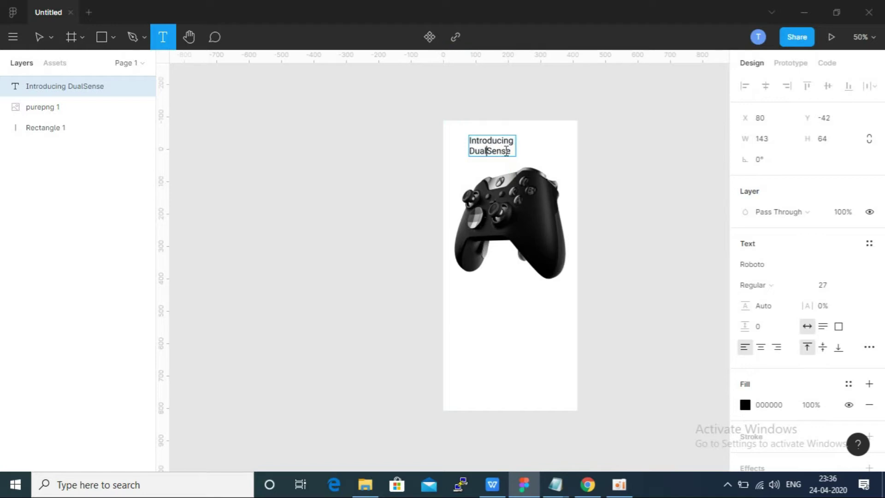
{"action": "key", "text": "ctrl+shift+period"}
{"action": "key", "text": "ctrl+shift+period"}
{"action": "key", "text": "ctrl+shift+period"}
{"action": "key", "text": "ctrl+shift+comma"}
{"action": "key", "text": "ctrl+shift+comma"}
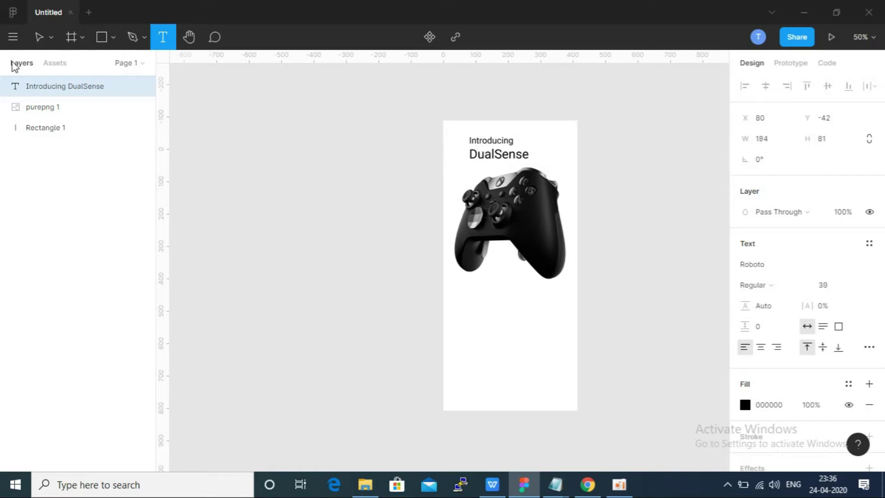
Step: Make 'Introducing' uppercase at size 20 using the Type Details settings
{"action": "left_click_drag", "start_coordinate": [513, 142], "coordinate": [449, 136]}
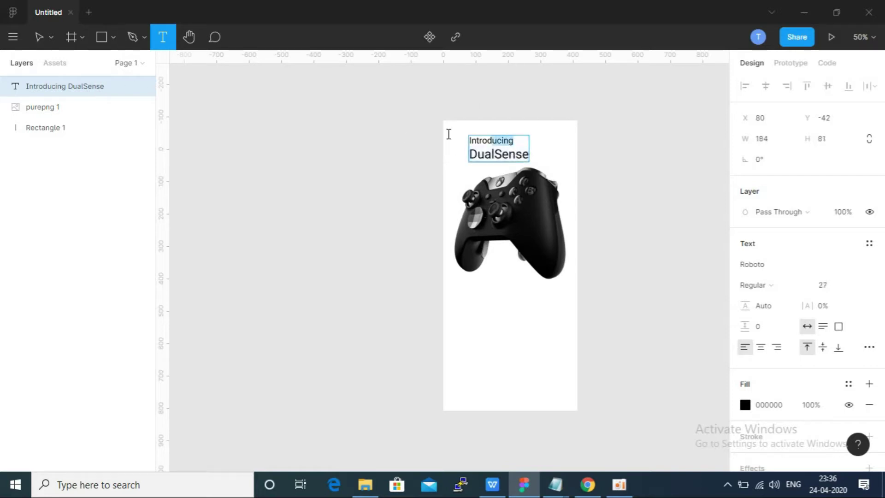
{"action": "left_click", "coordinate": [775, 290]}
{"action": "left_click", "coordinate": [778, 284]}
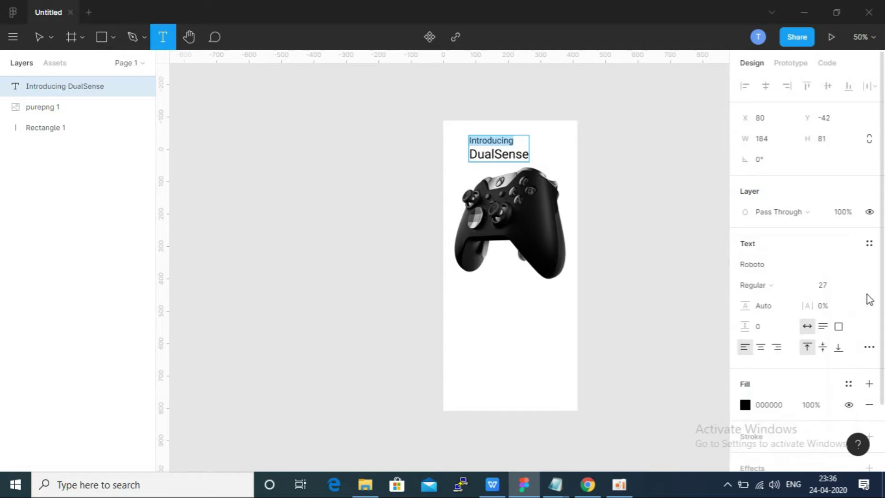
{"action": "left_click", "coordinate": [868, 349]}
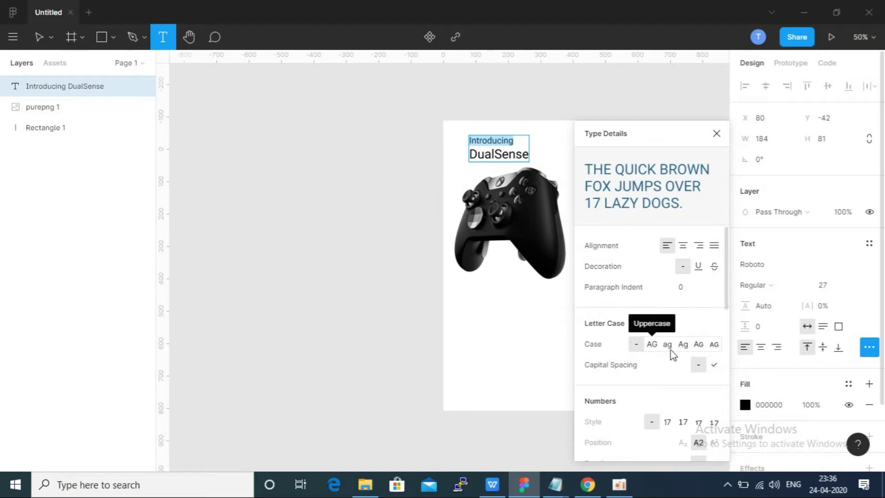
{"action": "left_click", "coordinate": [652, 346]}
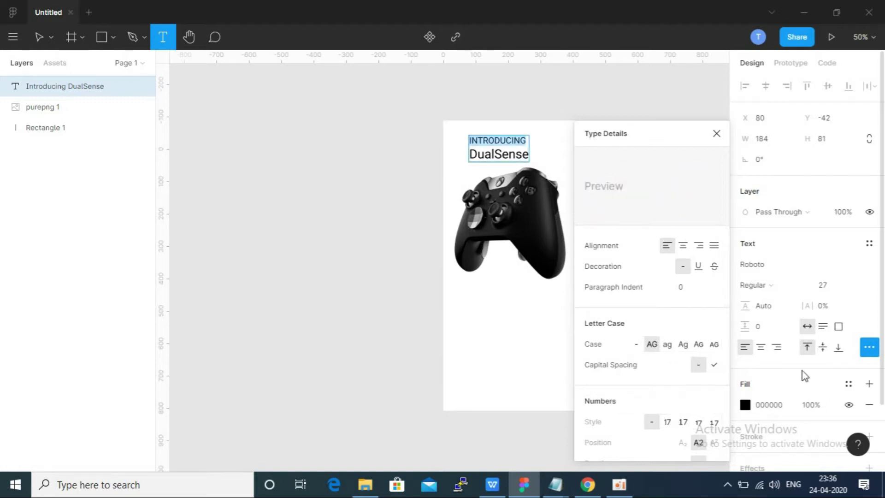
{"action": "left_click", "coordinate": [854, 286]}
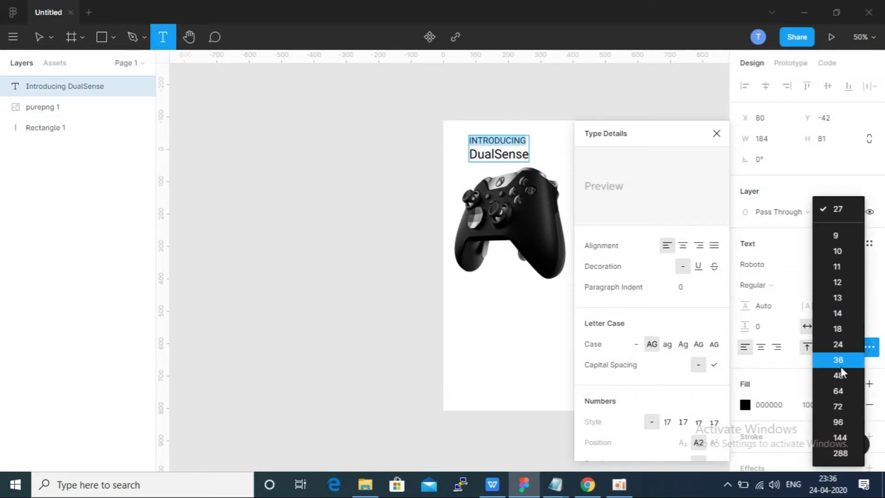
{"action": "left_click", "coordinate": [839, 341]}
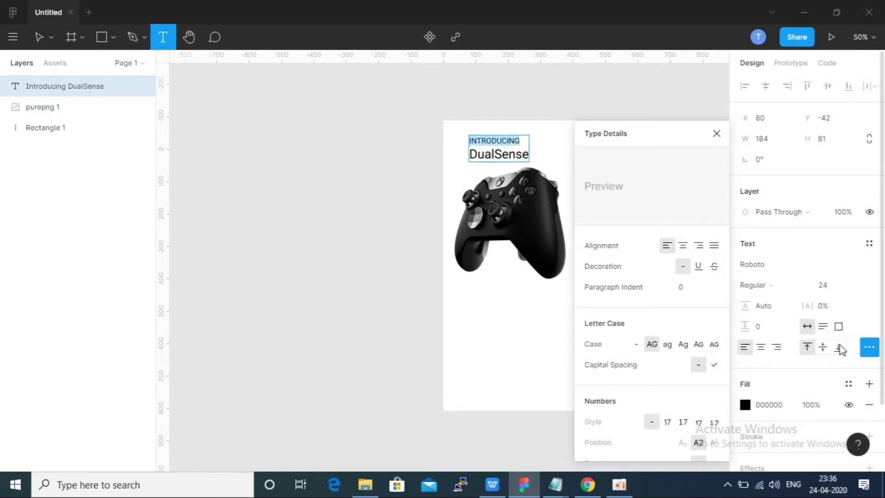
{"action": "key", "text": "ctrl+shift+comma"}
{"action": "key", "text": "ctrl+shift+comma"}
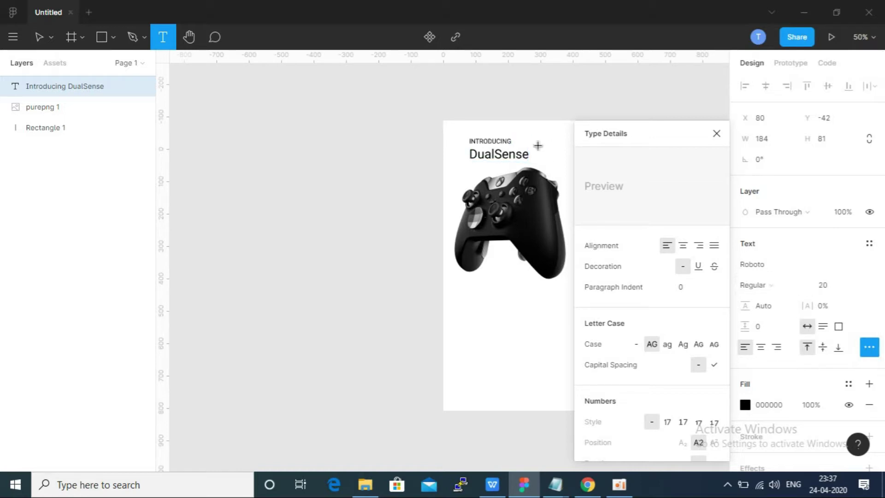
Step: Set DualSense to Bold weight and INTRODUCING to Thin weight
{"action": "left_click_drag", "start_coordinate": [536, 155], "coordinate": [430, 154]}
{"action": "left_click", "coordinate": [797, 283]}
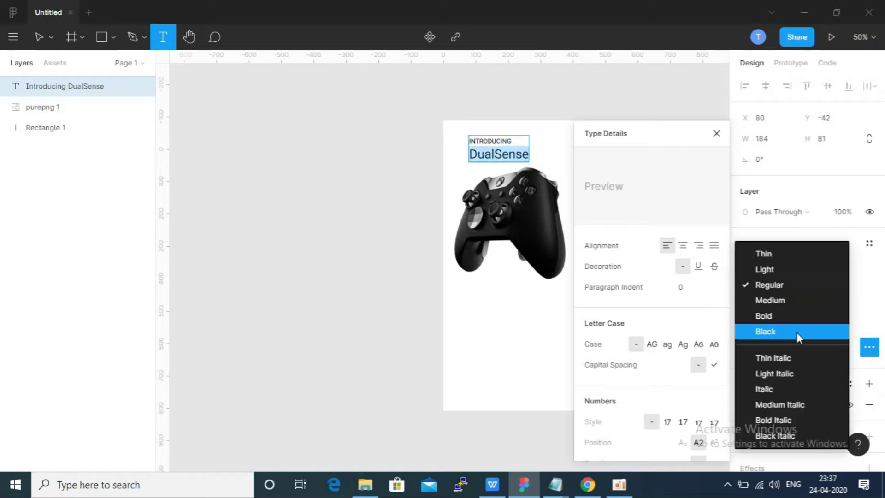
{"action": "left_click", "coordinate": [783, 315]}
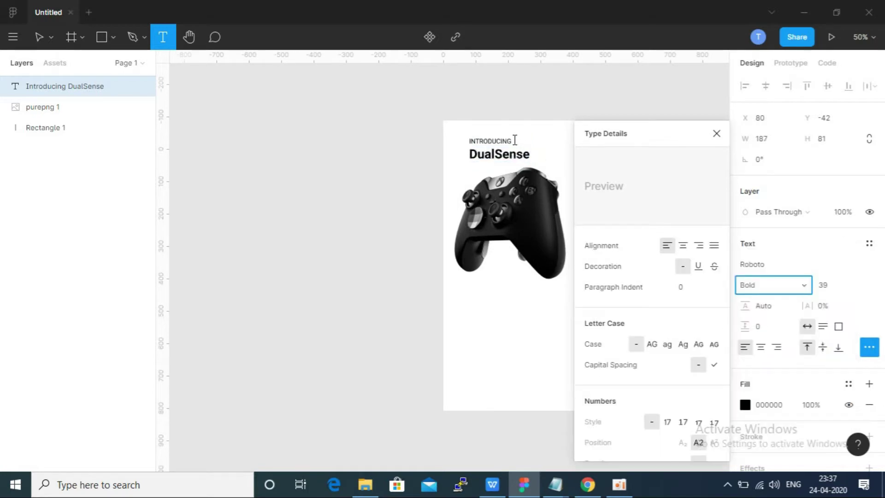
{"action": "left_click", "coordinate": [779, 287]}
{"action": "left_click", "coordinate": [784, 253]}
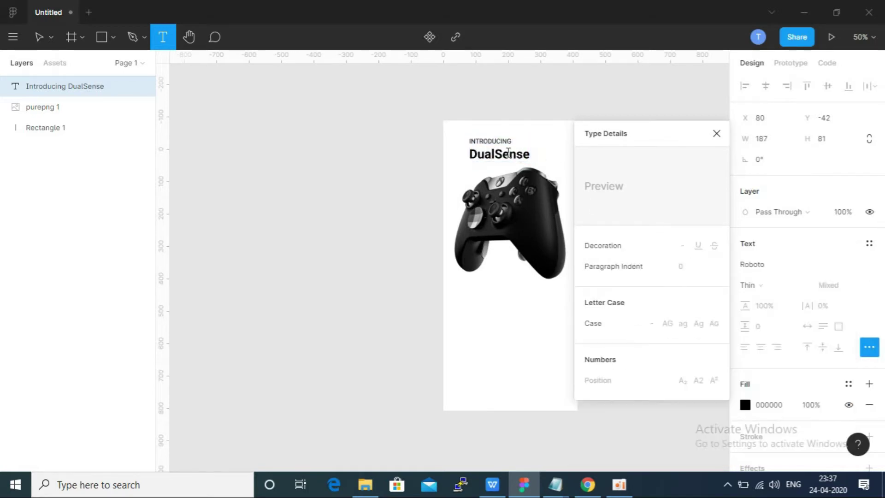
{"action": "left_click", "coordinate": [522, 155]}
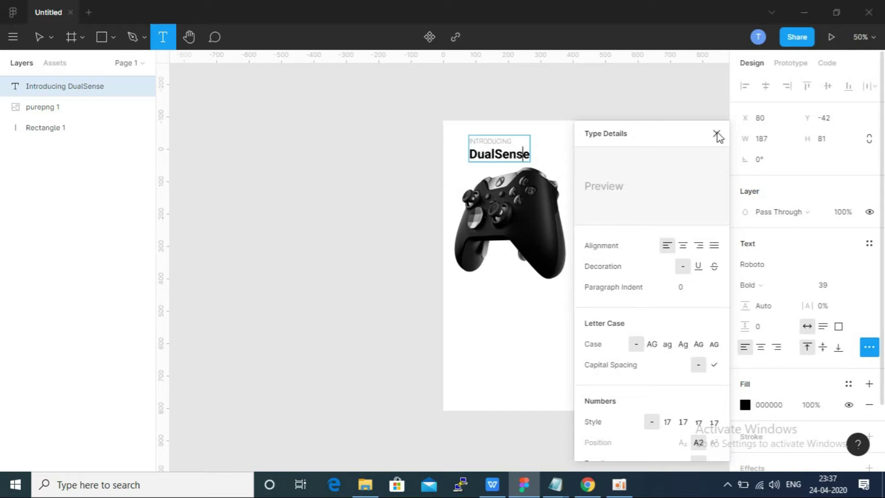
{"action": "left_click", "coordinate": [717, 134]}
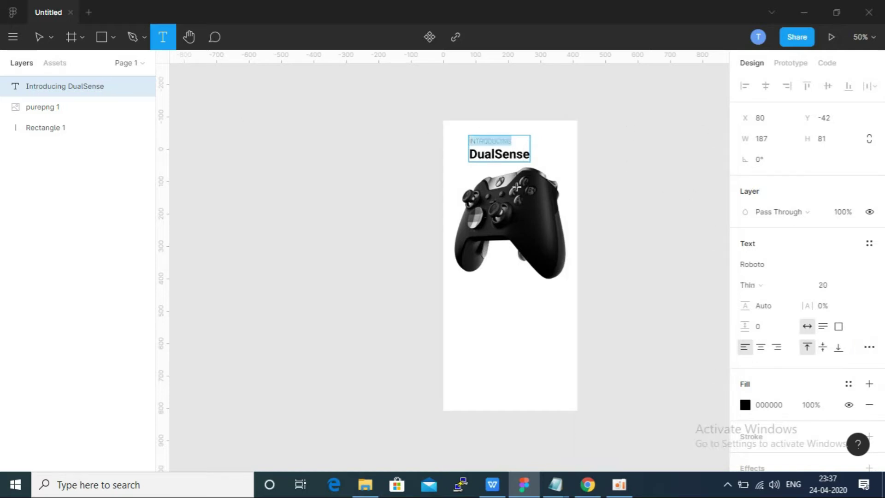
{"action": "left_click", "coordinate": [39, 37]}
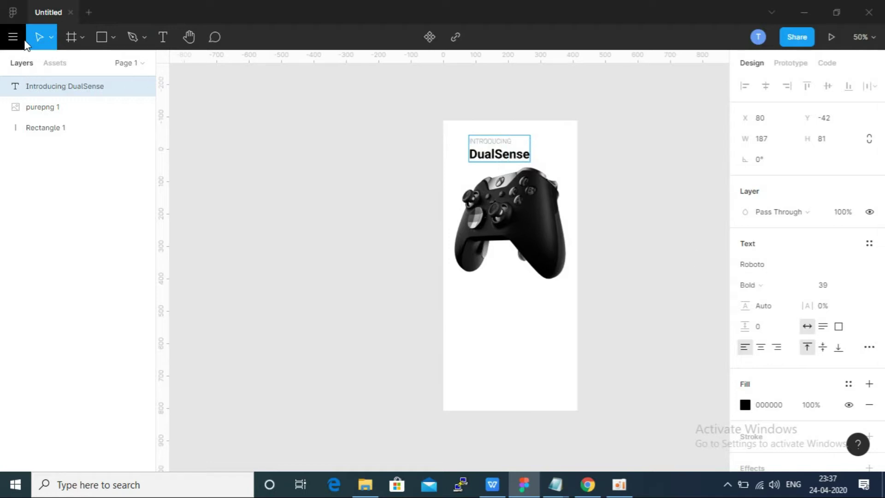
Step: Move the heading to x 35 and align the controller's left edge directly beneath it
{"action": "mouse_move", "coordinate": [516, 156]}
{"action": "left_mouse_down"}
{"action": "mouse_move", "coordinate": [501, 158]}
{"action": "mouse_move", "coordinate": [503, 191]}
{"action": "mouse_move", "coordinate": [500, 181]}
{"action": "left_mouse_up"}
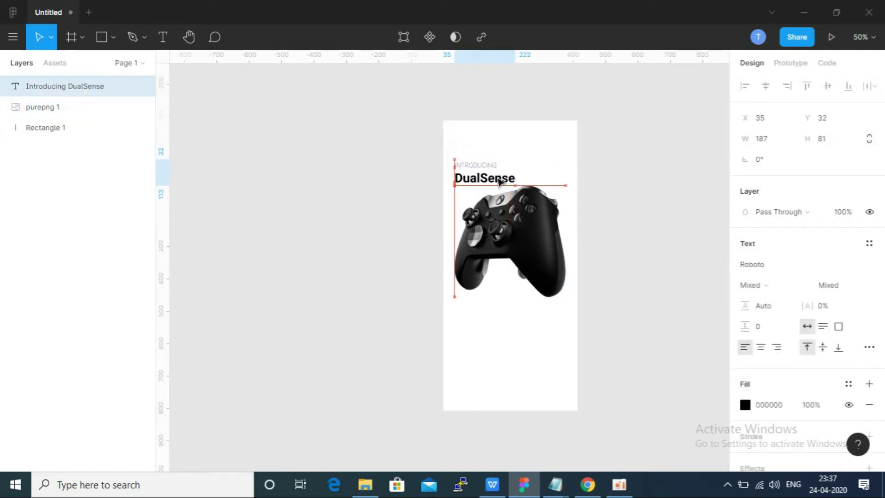
{"action": "left_click", "coordinate": [689, 188]}
{"action": "left_click_drag", "start_coordinate": [513, 209], "coordinate": [513, 217]}
{"action": "key", "text": "shift+Tab"}
{"action": "key", "text": "shift+Up"}
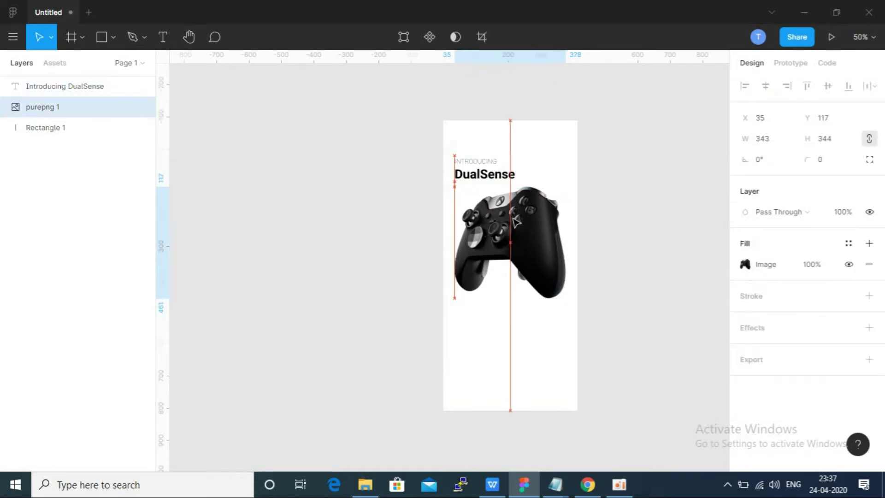
{"action": "left_click", "coordinate": [594, 211]}
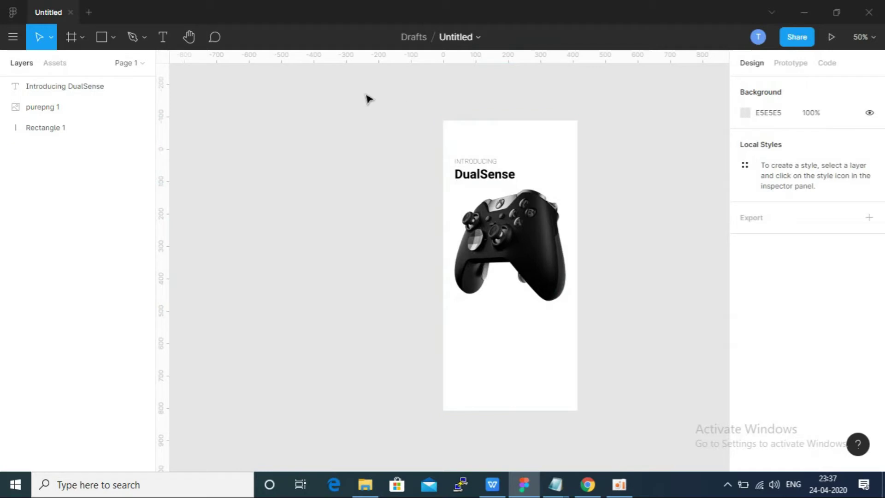
Step: Draw a 50×50 square with 000000 black fill at the frame's top-left
{"action": "left_click", "coordinate": [112, 37]}
{"action": "left_click", "coordinate": [92, 65]}
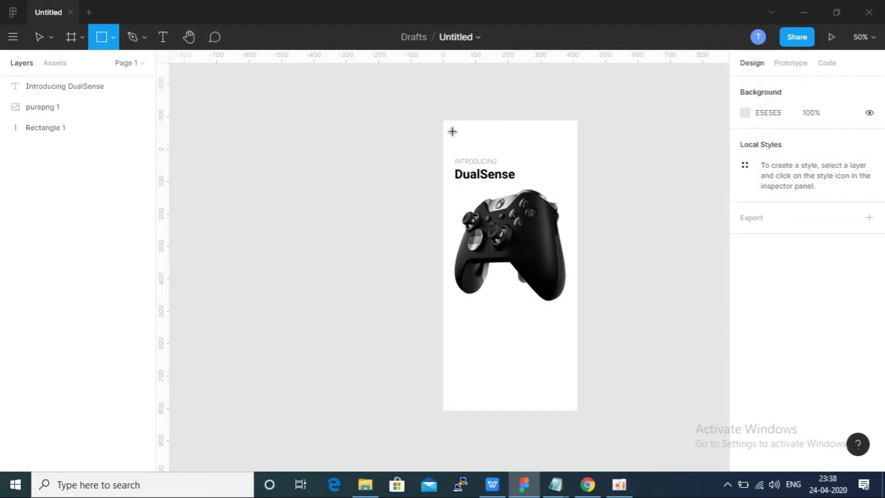
{"action": "left_click_drag", "start_coordinate": [454, 133], "coordinate": [474, 149]}
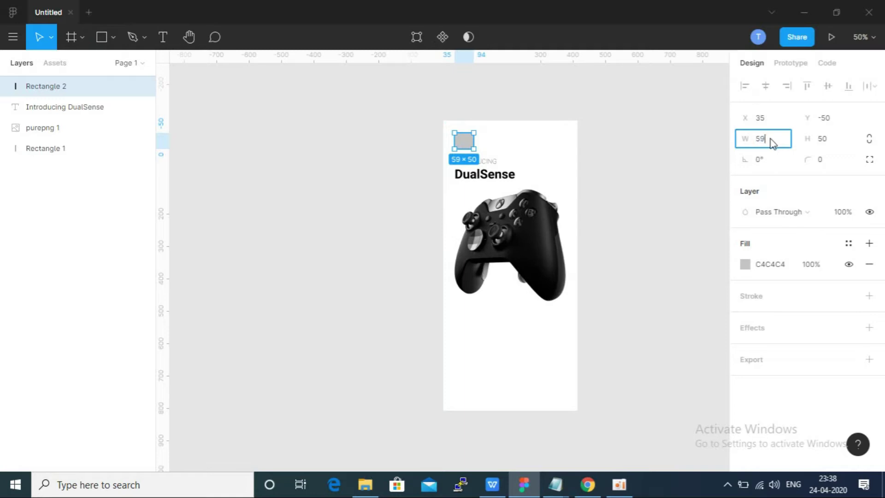
{"action": "type", "text": "0"}
{"action": "key", "text": "Return"}
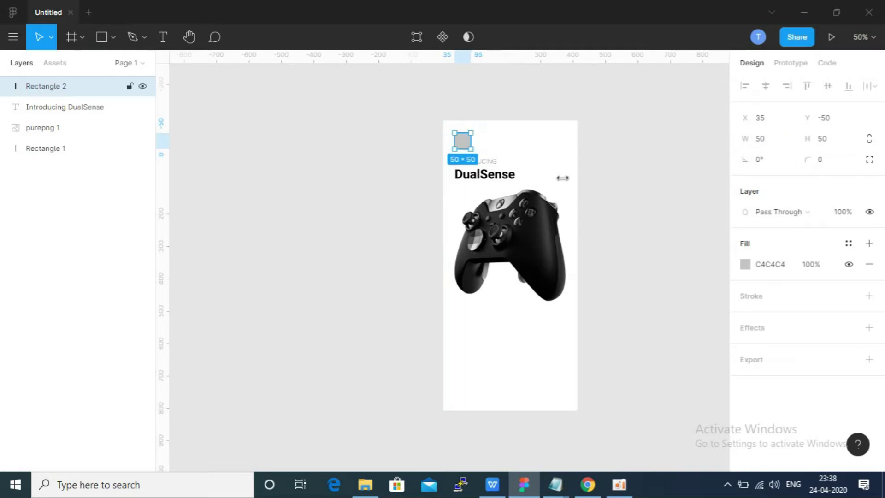
{"action": "left_click", "coordinate": [744, 266]}
{"action": "type", "text": "000000"}
{"action": "key", "text": "Return"}
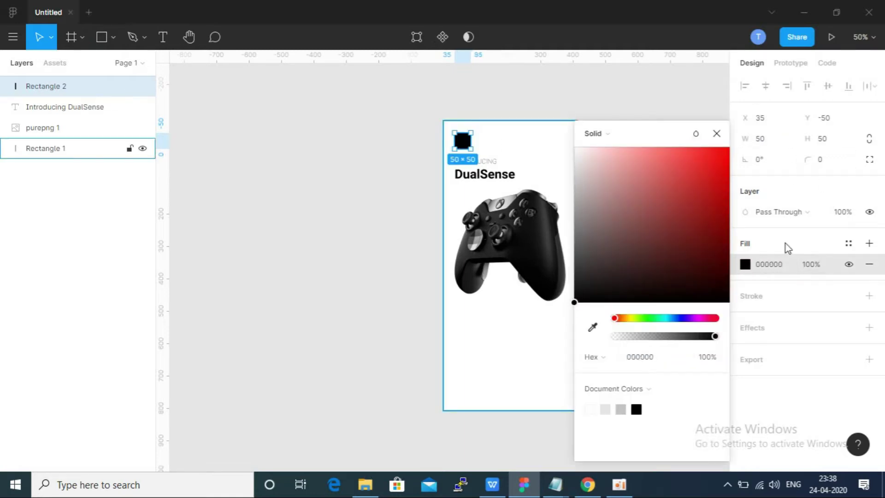
{"action": "left_click", "coordinate": [788, 248]}
Step: Give the black square a corner radius of 5
{"action": "left_click", "coordinate": [824, 161]}
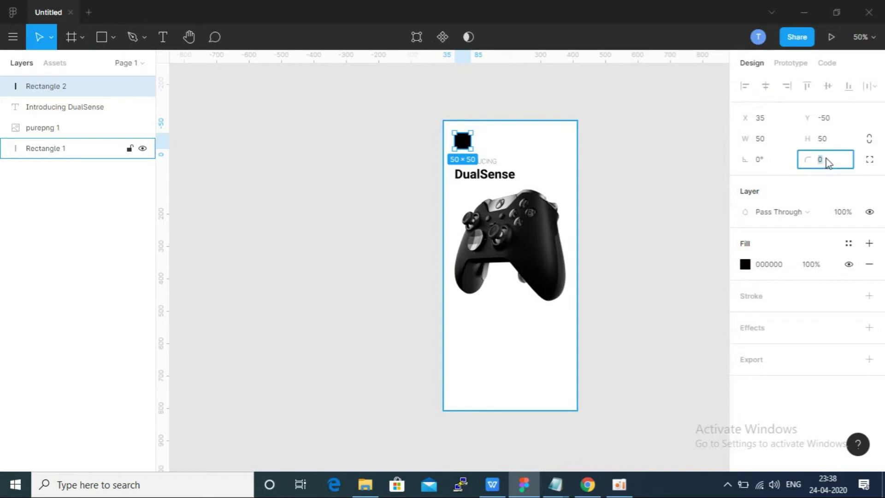
{"action": "type", "text": "5"}
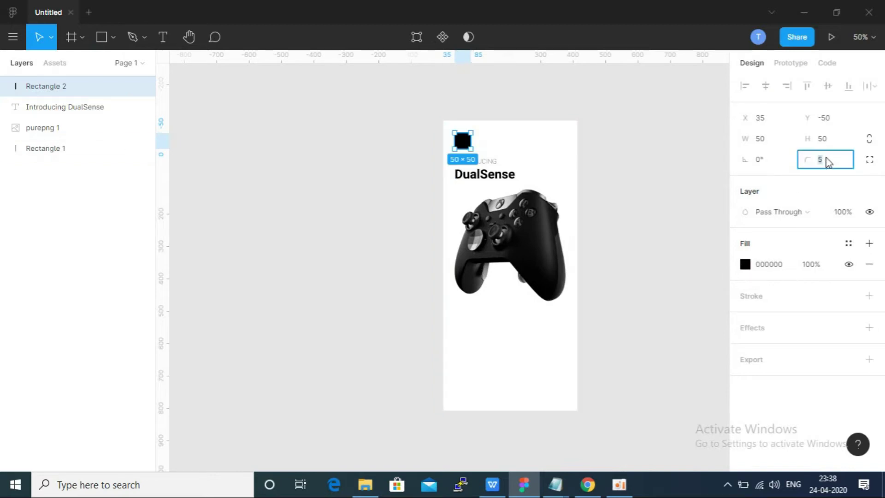
{"action": "type", "text": "0"}
{"action": "key", "text": "Return"}
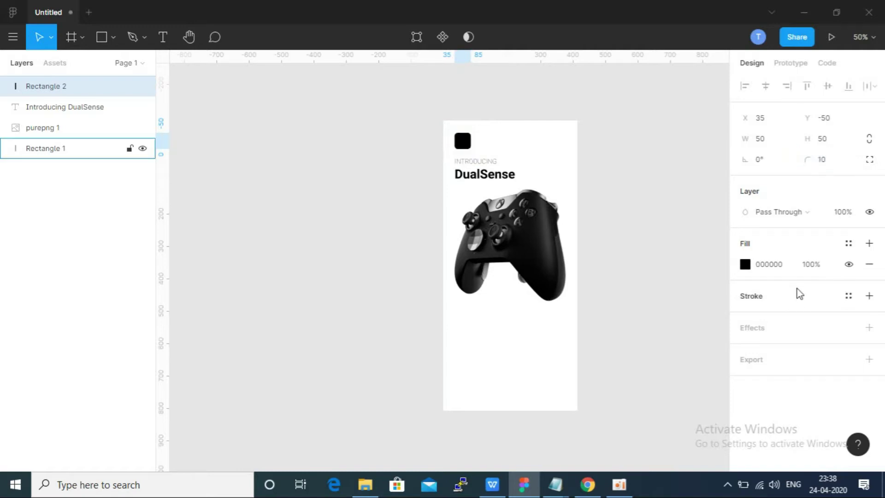
{"action": "left_click", "coordinate": [620, 154]}
{"action": "left_click", "coordinate": [463, 141]}
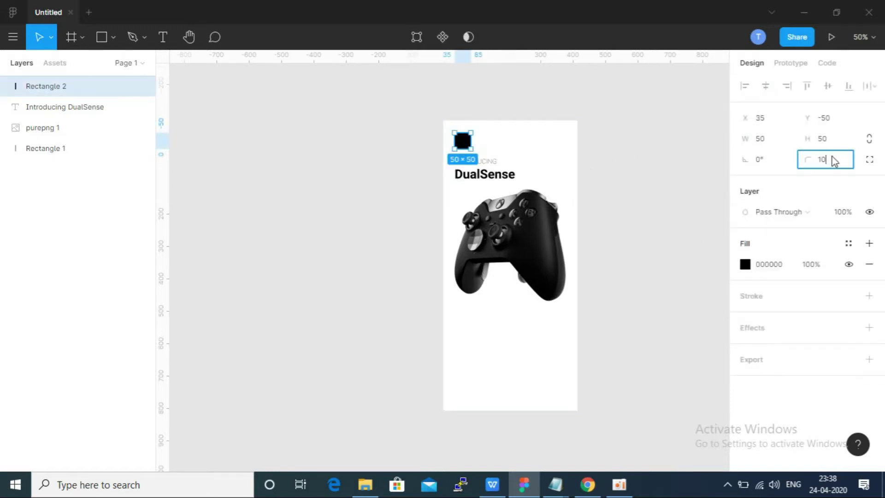
{"action": "type", "text": "5"}
{"action": "key", "text": "Return"}
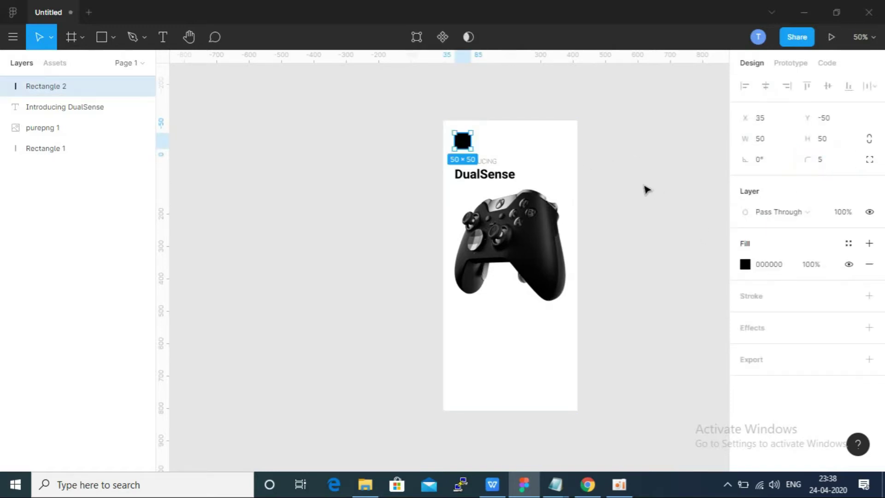
{"action": "left_click", "coordinate": [644, 188]}
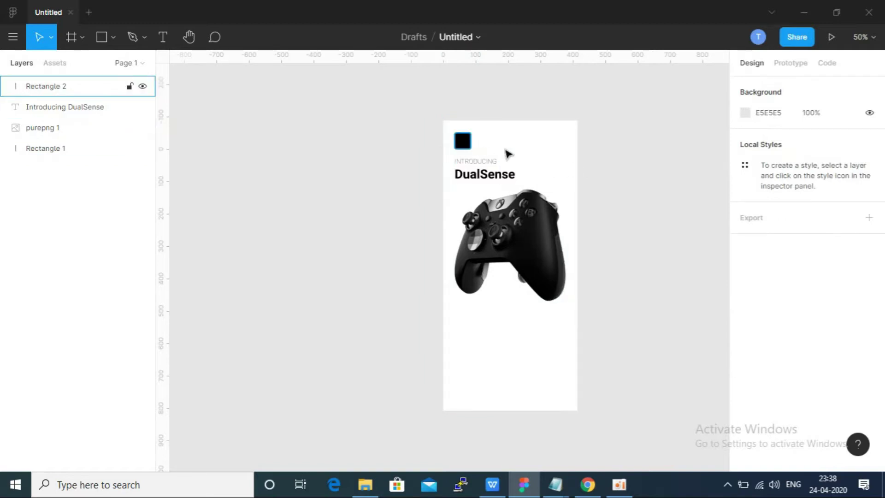
Step: Alt-drag a copy of the square to the top-right corner at x 328
{"action": "left_click", "coordinate": [460, 140]}
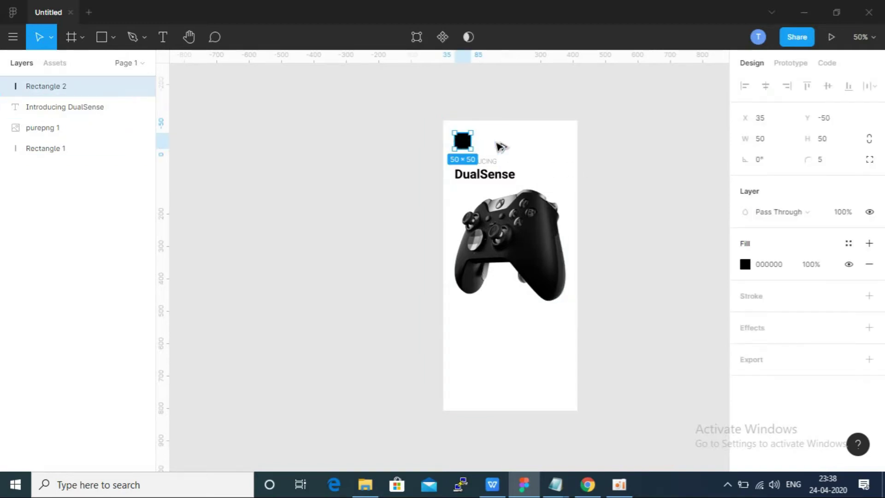
{"action": "left_click_drag", "start_coordinate": [462, 141], "coordinate": [558, 143]}
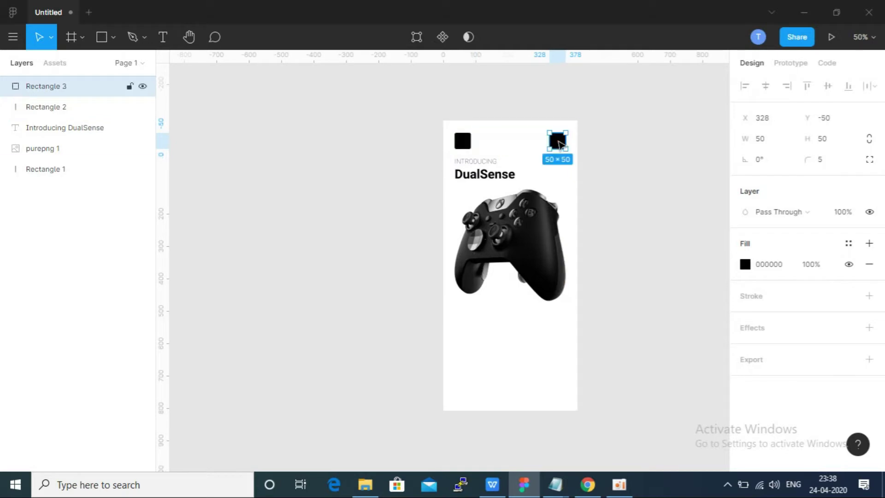
{"action": "left_click", "coordinate": [614, 188]}
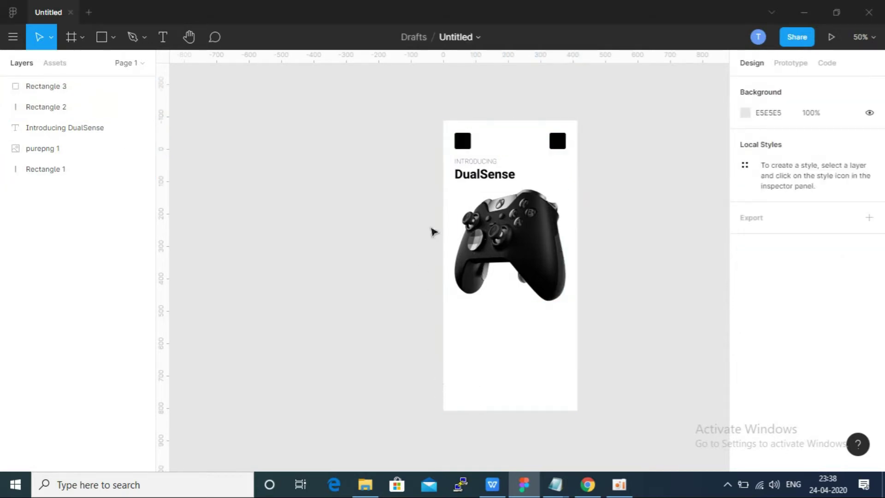
{"action": "left_click", "coordinate": [462, 140]}
Step: Search Flaticon for 'back' icons, then switch back to the Figma and Downloads windows
{"action": "left_click", "coordinate": [587, 483]}
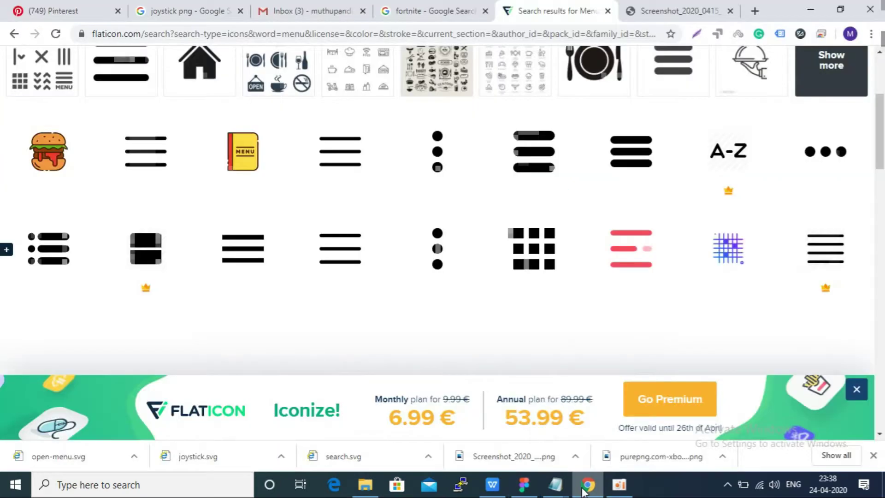
{"action": "scroll", "coordinate": [310, 73], "scroll_direction": "up", "scroll_amount": 4}
{"action": "type", "text": "back"}
{"action": "key", "text": "Return"}
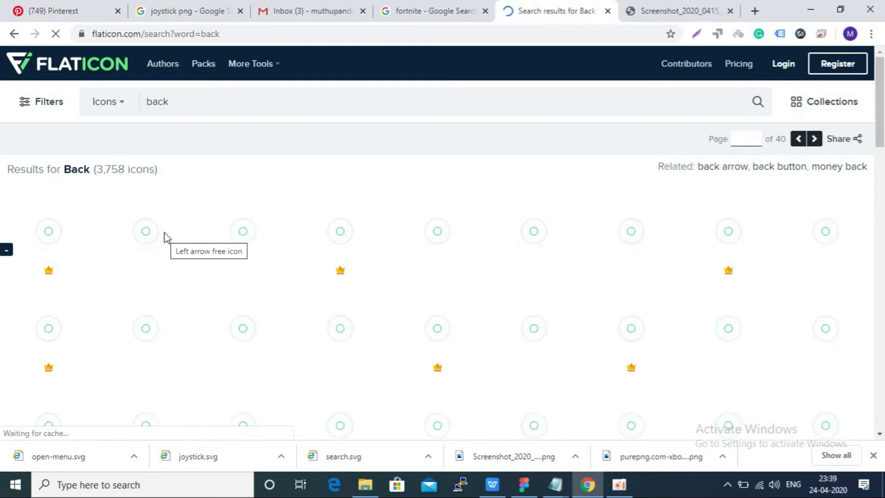
{"action": "left_click", "coordinate": [524, 485]}
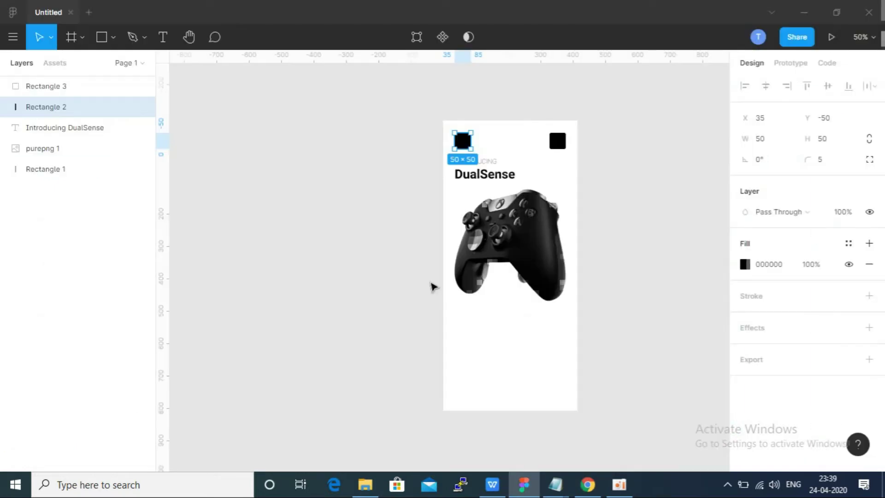
{"action": "key", "text": "alt+Tab"}
{"action": "key", "text": "alt+Tab"}
{"action": "key", "text": "alt+Tab"}
{"action": "key", "text": "alt+Tab"}
{"action": "key", "text": "alt+Tab"}
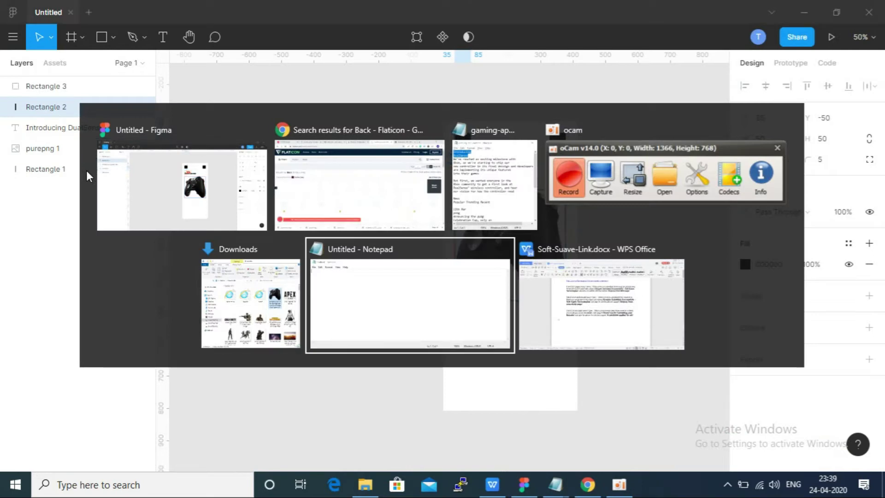
{"action": "key", "text": "alt+shift+Tab"}
Step: Import open-menu.svg into Figma and scale it over the top-right black square
{"action": "mouse_move", "coordinate": [46, 194]}
{"action": "left_mouse_down"}
{"action": "mouse_move", "coordinate": [505, 171]}
{"action": "mouse_move", "coordinate": [501, 182]}
{"action": "left_mouse_up"}
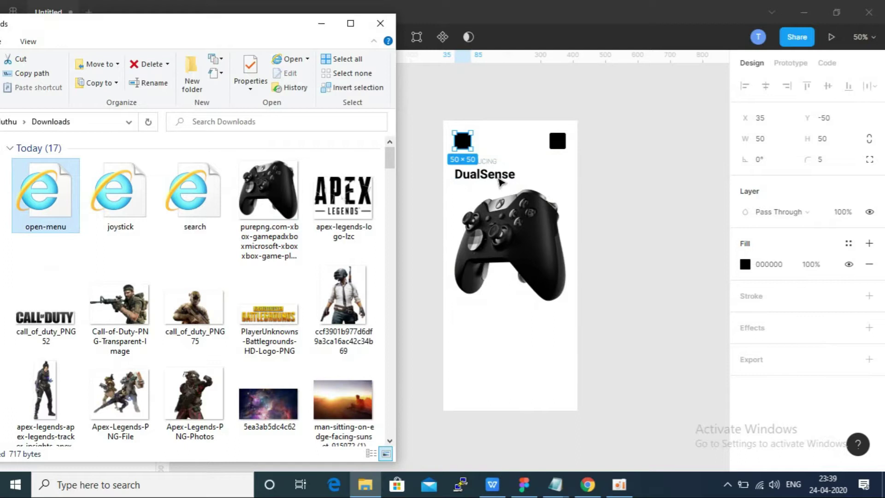
{"action": "mouse_move", "coordinate": [594, 90]}
{"action": "left_mouse_down"}
{"action": "mouse_move", "coordinate": [525, 198]}
{"action": "mouse_move", "coordinate": [479, 228]}
{"action": "left_mouse_up"}
{"action": "left_click_drag", "start_coordinate": [515, 191], "coordinate": [596, 91]}
{"action": "mouse_move", "coordinate": [547, 141]}
{"action": "left_mouse_down"}
{"action": "mouse_move", "coordinate": [460, 250]}
{"action": "mouse_move", "coordinate": [469, 226]}
{"action": "left_mouse_up"}
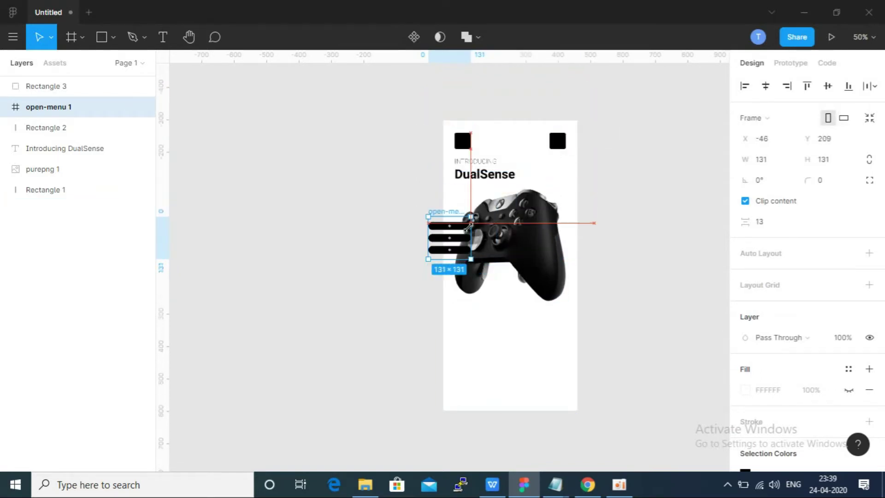
{"action": "mouse_move", "coordinate": [471, 216]}
{"action": "left_mouse_down"}
{"action": "mouse_move", "coordinate": [440, 246]}
{"action": "mouse_move", "coordinate": [558, 146]}
{"action": "left_mouse_up"}
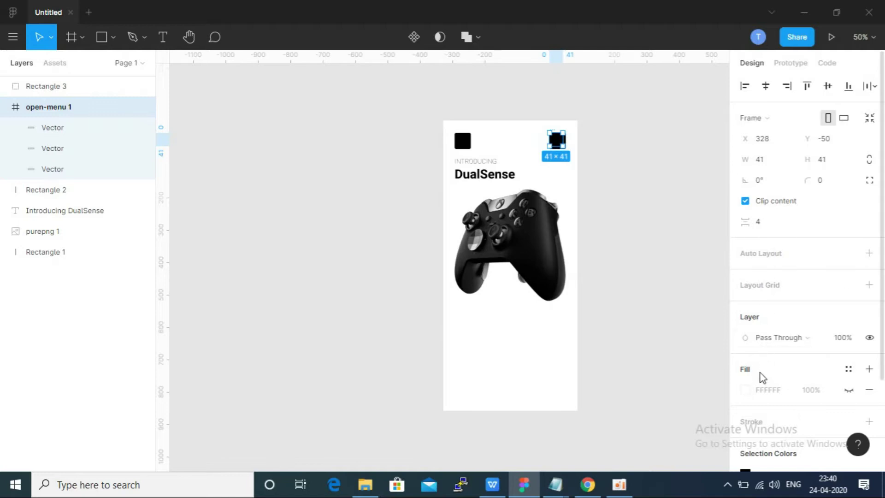
Step: Recolour the menu icon FFFFFF, size it to 36×36 and layer it above Rectangle 3
{"action": "scroll", "coordinate": [750, 391], "scroll_direction": "down", "scroll_amount": 2}
{"action": "left_click", "coordinate": [745, 423]}
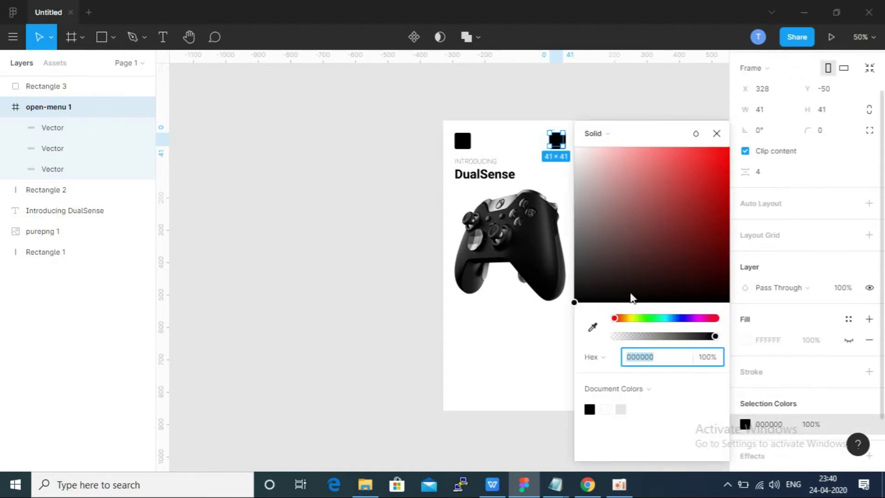
{"action": "left_click_drag", "start_coordinate": [577, 299], "coordinate": [576, 148]}
{"action": "left_click", "coordinate": [558, 141]}
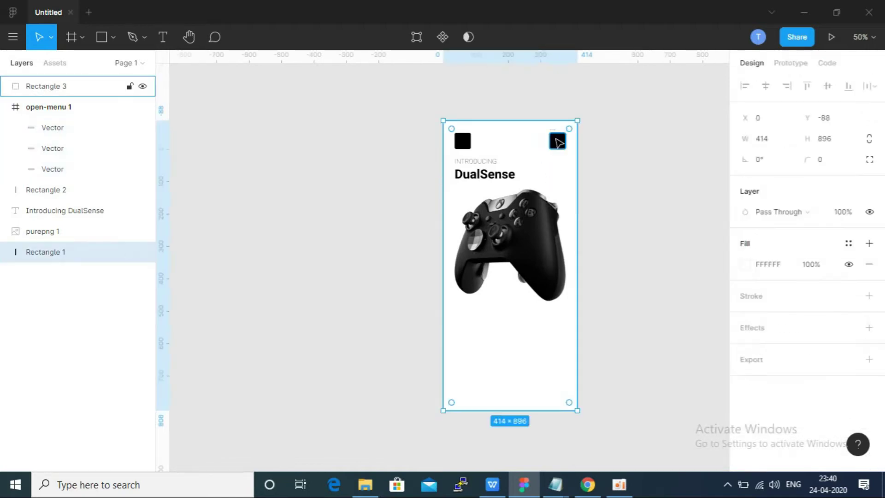
{"action": "key", "text": "ctrl+z"}
{"action": "key", "text": "ctrl+z"}
{"action": "key", "text": "ctrl+z"}
{"action": "key", "text": "ctrl+z"}
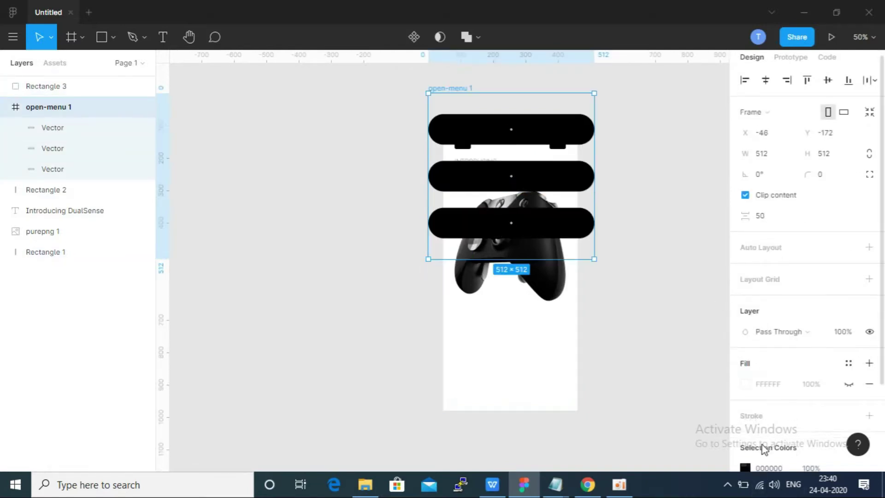
{"action": "scroll", "coordinate": [760, 442], "scroll_direction": "down", "scroll_amount": 3}
{"action": "left_click", "coordinate": [744, 359]}
{"action": "type", "text": "ffffff"}
{"action": "key", "text": "Return"}
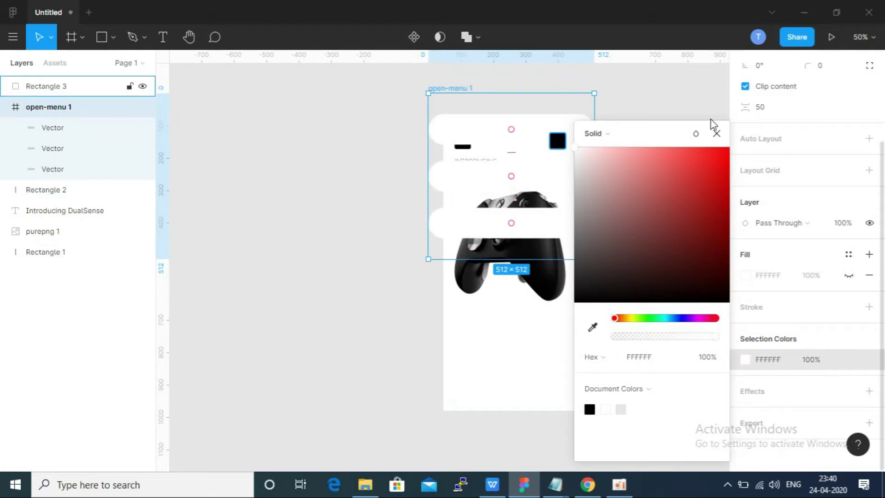
{"action": "left_click", "coordinate": [717, 134]}
{"action": "mouse_move", "coordinate": [595, 94]}
{"action": "left_mouse_down"}
{"action": "mouse_move", "coordinate": [455, 247]}
{"action": "mouse_move", "coordinate": [444, 247]}
{"action": "mouse_move", "coordinate": [559, 144]}
{"action": "left_mouse_up"}
{"action": "key", "text": "ctrl+]"}
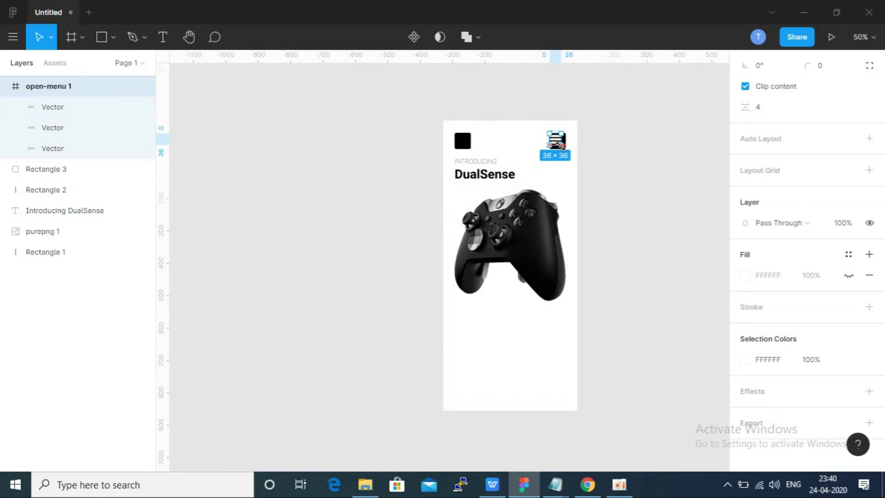
Step: Narrow the three hamburger menu bars to about 27×20
{"action": "left_click", "coordinate": [576, 160]}
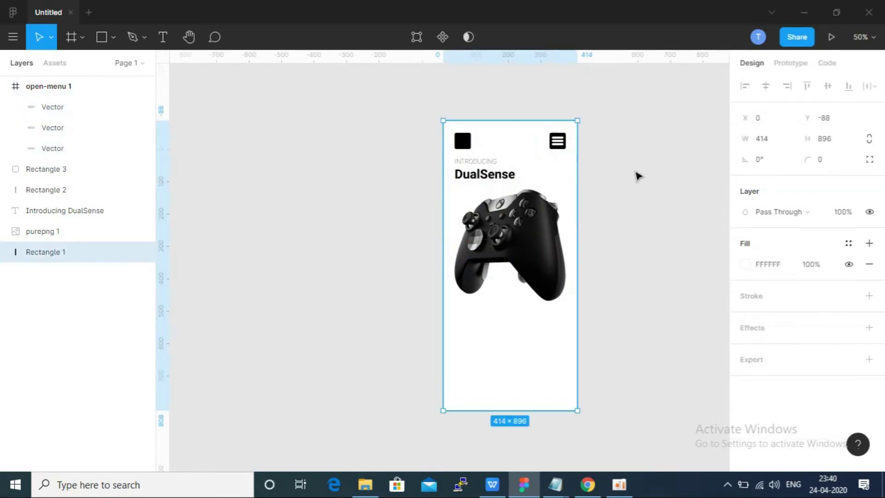
{"action": "scroll", "coordinate": [595, 154], "scroll_direction": "up", "scroll_amount": 5}
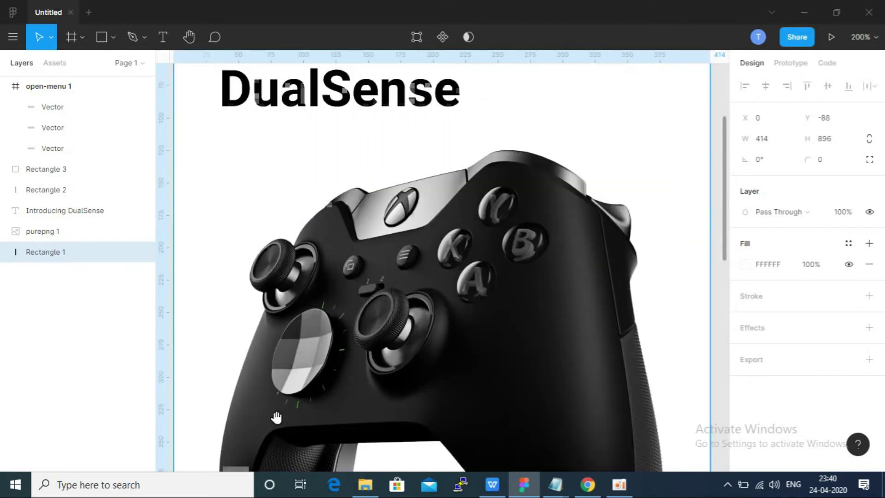
{"action": "left_click", "coordinate": [530, 146]}
{"action": "left_click", "coordinate": [521, 132], "text": "shift"}
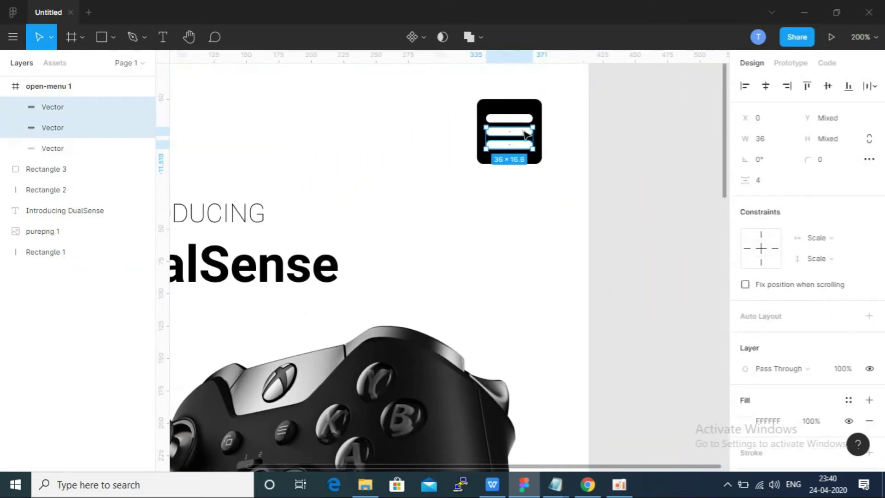
{"action": "left_click_drag", "start_coordinate": [531, 148], "coordinate": [513, 131]}
{"action": "left_click", "coordinate": [602, 138]}
{"action": "key", "text": "ctrl+z"}
{"action": "key", "text": "ctrl+z"}
{"action": "key", "text": "ctrl+z"}
{"action": "key", "text": "ctrl+z"}
{"action": "left_click", "coordinate": [606, 157]}
{"action": "left_click", "coordinate": [510, 117], "text": "shift"}
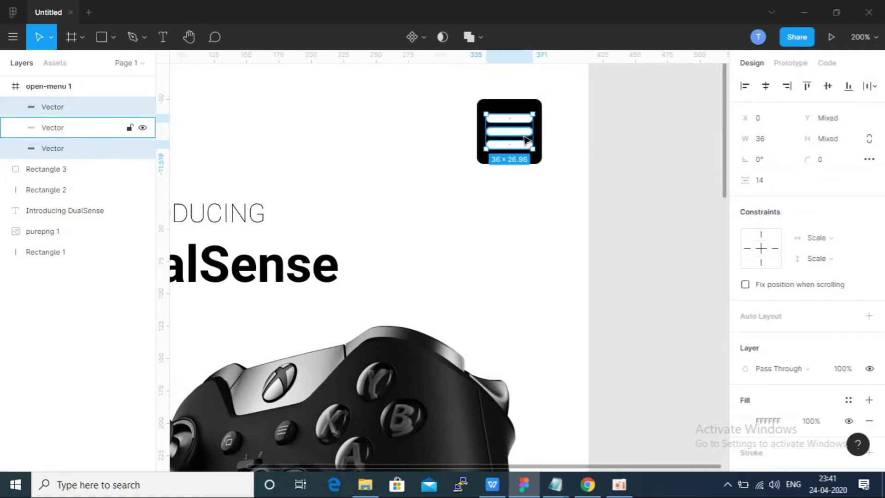
{"action": "left_click_drag", "start_coordinate": [533, 147], "coordinate": [518, 137]}
{"action": "left_click", "coordinate": [648, 170]}
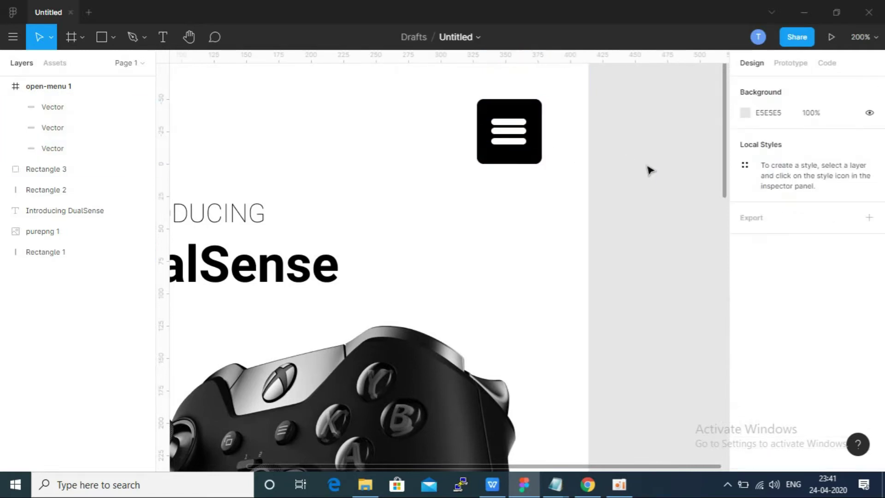
Step: Delete the Rectangle 2 layer, the top-left black square
{"action": "key", "text": "minus"}
{"action": "key", "text": "minus"}
{"action": "left_click", "coordinate": [365, 228]}
{"action": "key", "text": "Delete"}
{"action": "scroll", "coordinate": [557, 252], "scroll_direction": "down", "scroll_amount": 3}
{"action": "scroll", "coordinate": [557, 252], "scroll_direction": "down", "scroll_amount": 1}
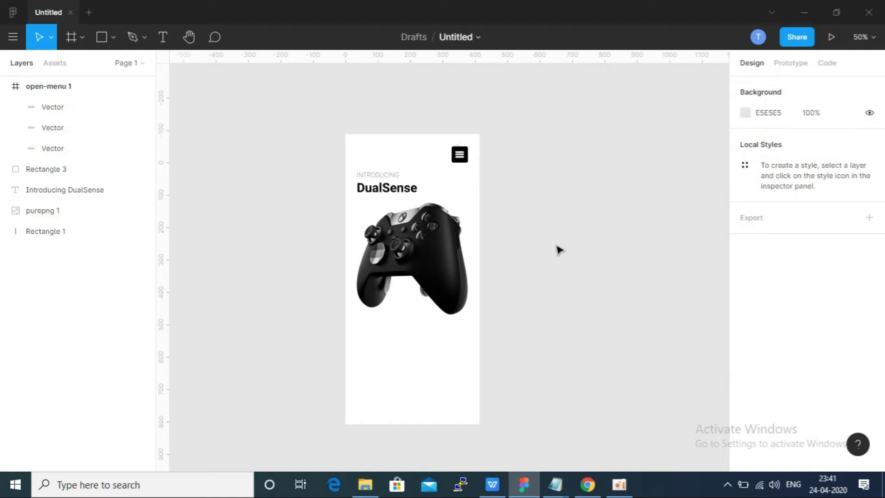
{"action": "scroll", "coordinate": [558, 250], "scroll_direction": "down", "scroll_amount": 1}
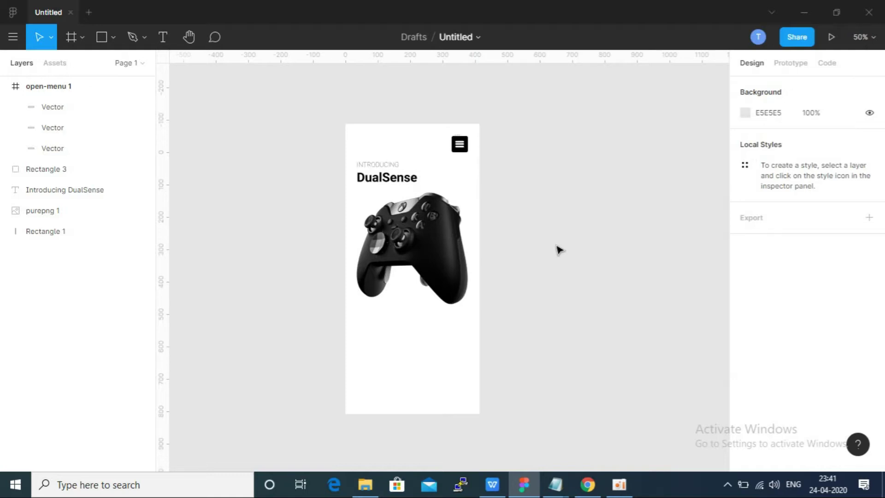
Step: Download the simple left-arrow icon from the 'back' results as back.svg
{"action": "left_click", "coordinate": [529, 485]}
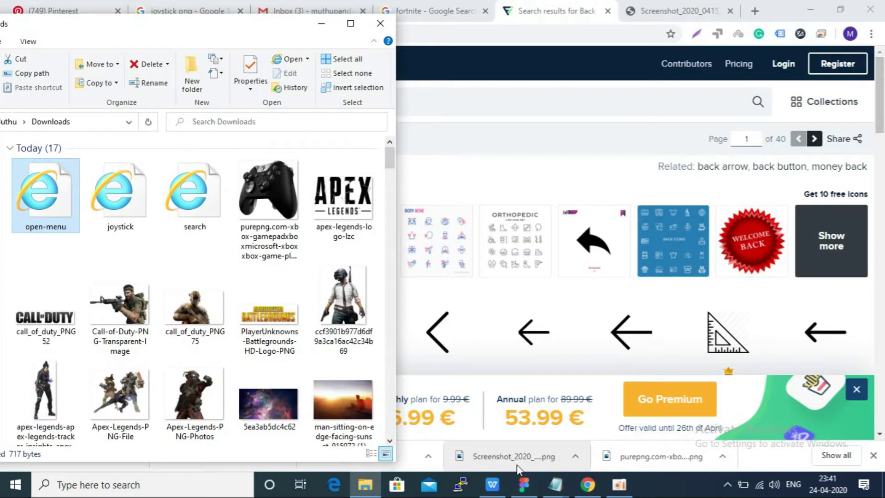
{"action": "left_click", "coordinate": [524, 485]}
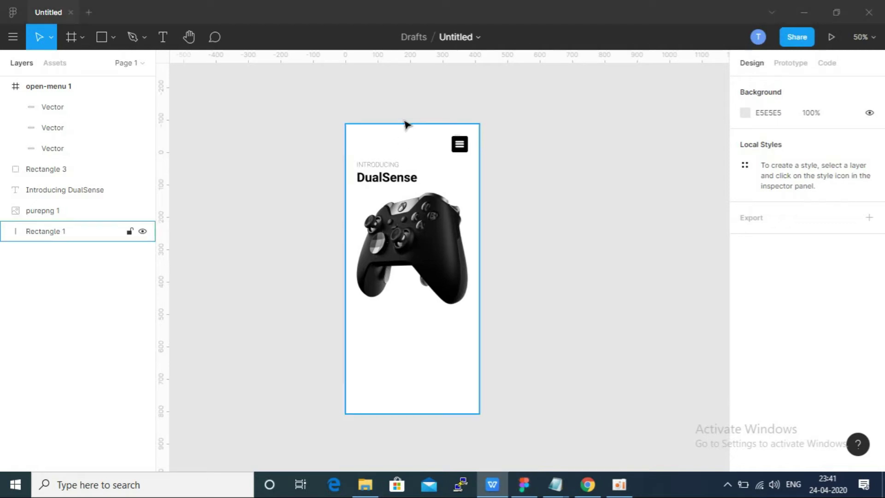
{"action": "left_click", "coordinate": [587, 483]}
{"action": "scroll", "coordinate": [123, 270], "scroll_direction": "down", "scroll_amount": 3}
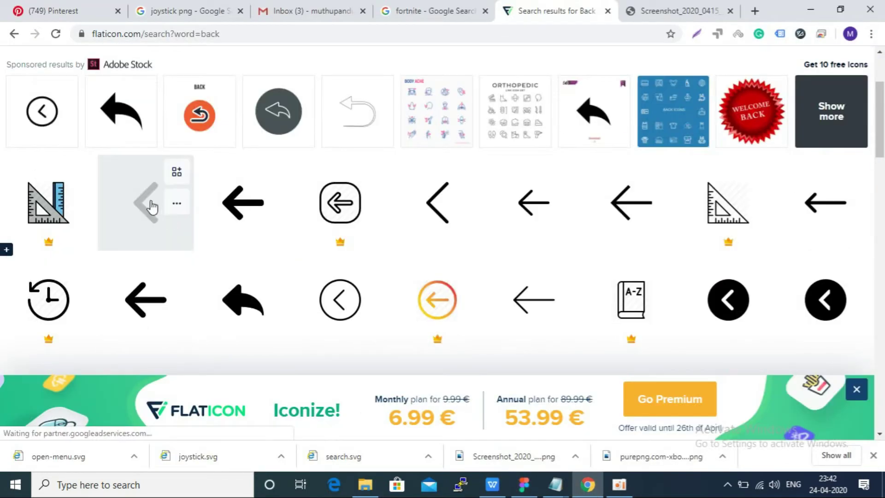
{"action": "left_click", "coordinate": [143, 206]}
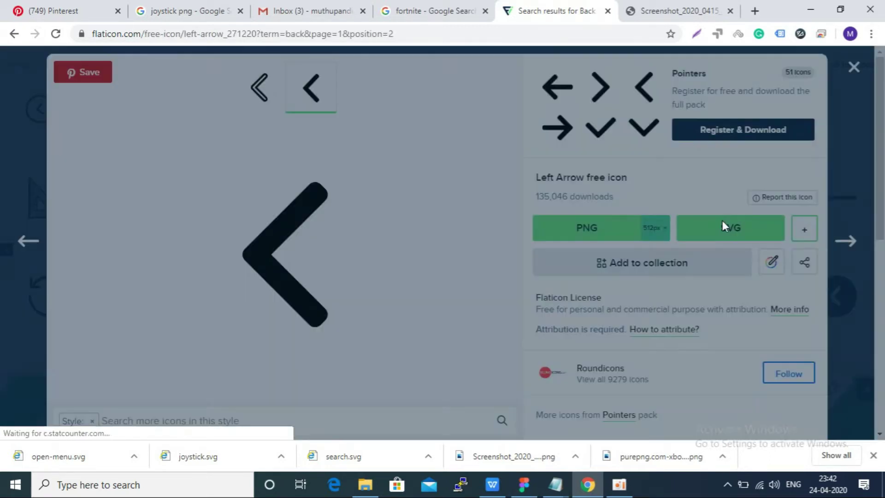
{"action": "left_click", "coordinate": [722, 224]}
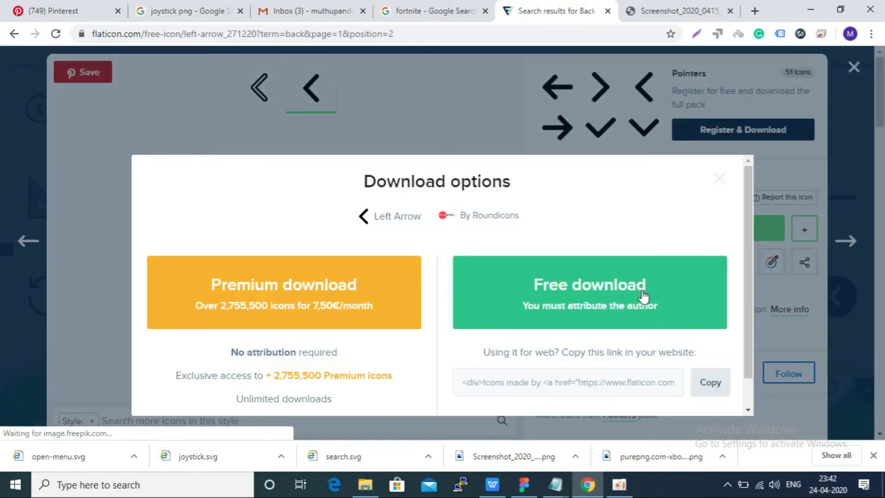
{"action": "left_click", "coordinate": [616, 300]}
{"action": "left_click", "coordinate": [135, 456]}
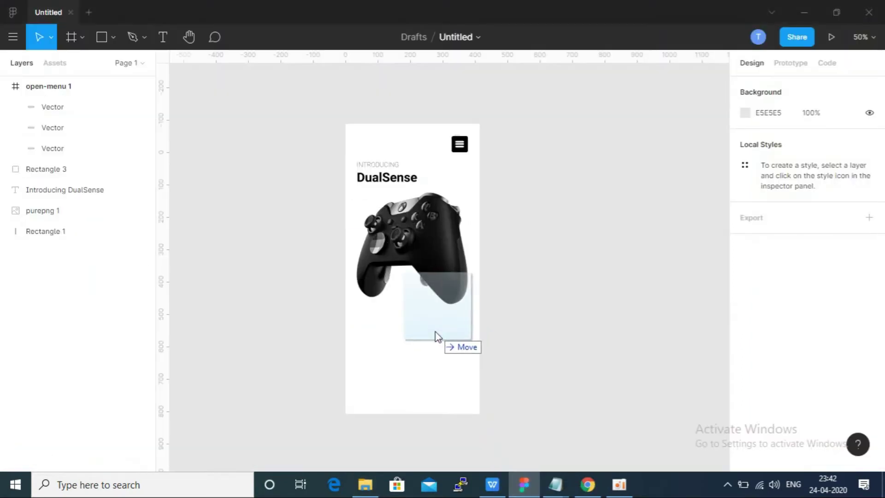
Step: Drop back.svg onto the phone screen as back 1 and shrink it to 20×20 at the top-left
{"action": "left_click_drag", "start_coordinate": [526, 489], "coordinate": [433, 334]}
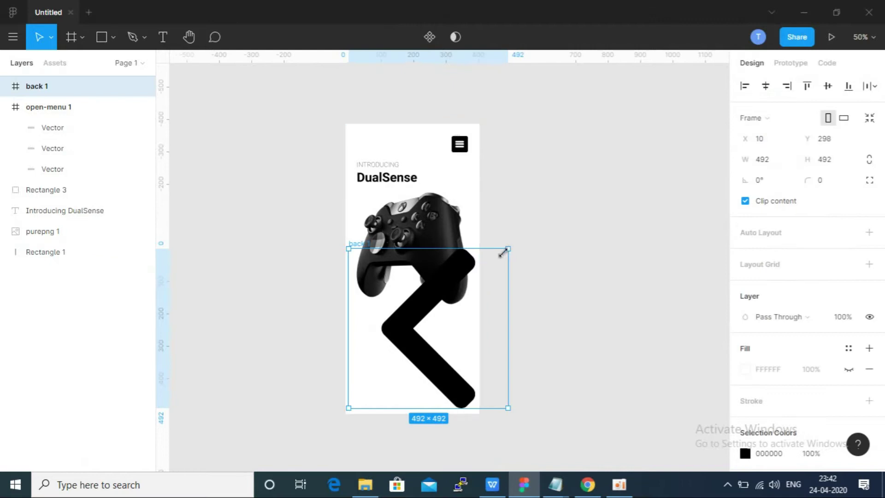
{"action": "left_click_drag", "start_coordinate": [503, 252], "coordinate": [435, 350]}
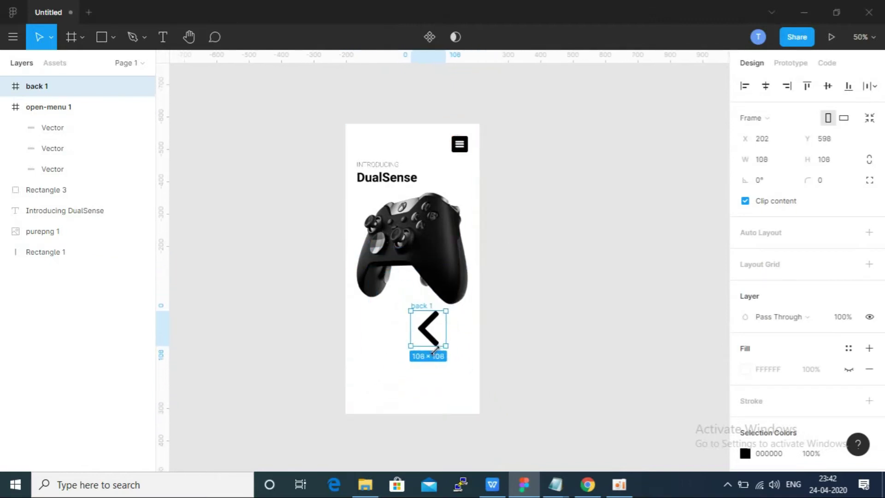
{"action": "key", "text": "ctrl+z"}
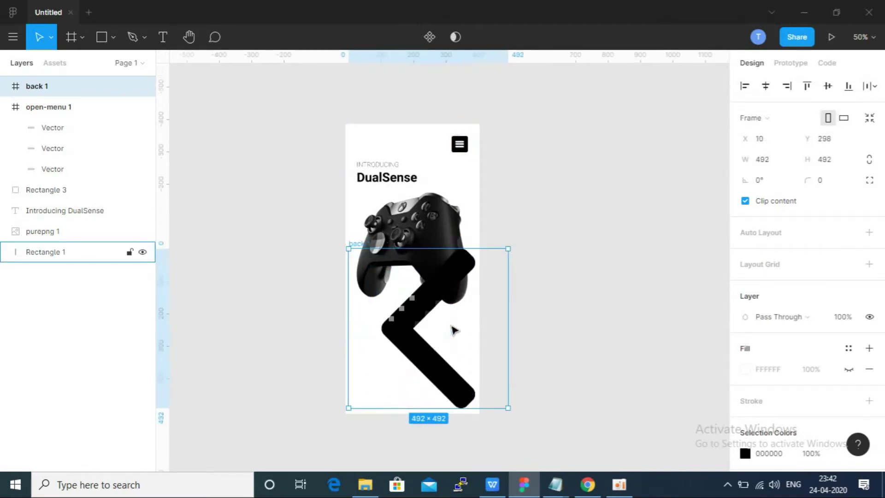
{"action": "mouse_move", "coordinate": [508, 249]}
{"action": "left_mouse_down"}
{"action": "mouse_move", "coordinate": [359, 399]}
{"action": "mouse_move", "coordinate": [365, 152]}
{"action": "left_mouse_up"}
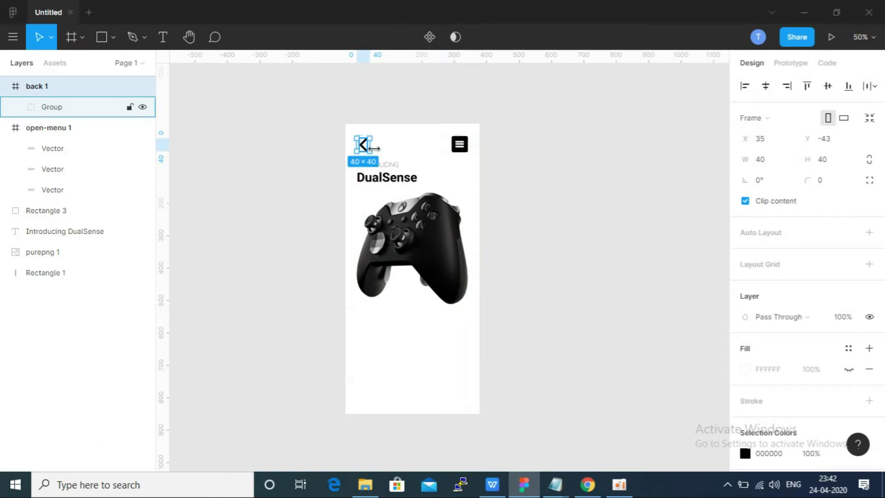
{"action": "scroll", "coordinate": [367, 161], "scroll_direction": "up", "scroll_amount": 1}
{"action": "key", "text": "shift+0"}
{"action": "scroll", "coordinate": [357, 148], "scroll_direction": "up", "scroll_amount": 1}
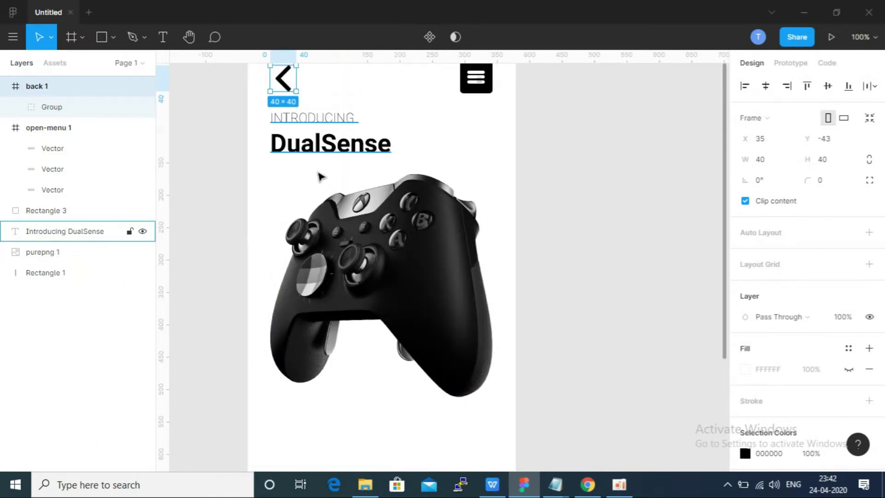
{"action": "scroll", "coordinate": [319, 174], "scroll_direction": "up", "scroll_amount": 3}
{"action": "left_click_drag", "start_coordinate": [295, 174], "coordinate": [278, 162]}
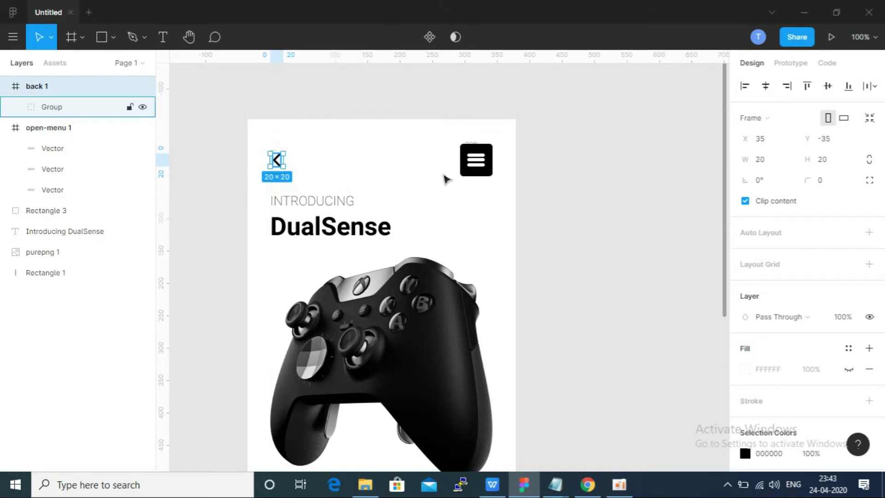
{"action": "left_click", "coordinate": [605, 227]}
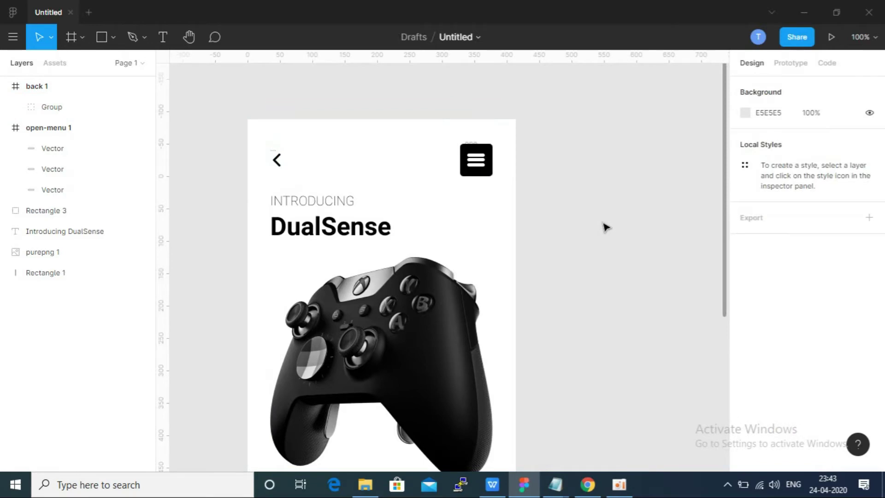
{"action": "key", "text": "minus"}
{"action": "scroll", "coordinate": [513, 200], "scroll_direction": "down", "scroll_amount": 1}
Step: Copy the description paragraph from the notes into a new text box below the controller
{"action": "left_click", "coordinate": [454, 279]}
{"action": "scroll", "coordinate": [454, 278], "scroll_direction": "down", "scroll_amount": 1}
{"action": "left_click", "coordinate": [625, 406]}
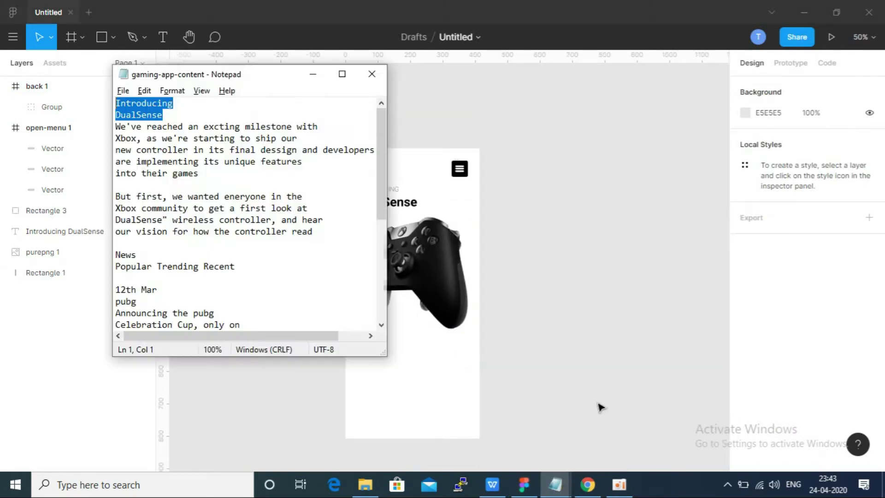
{"action": "left_click_drag", "start_coordinate": [199, 173], "coordinate": [110, 130]}
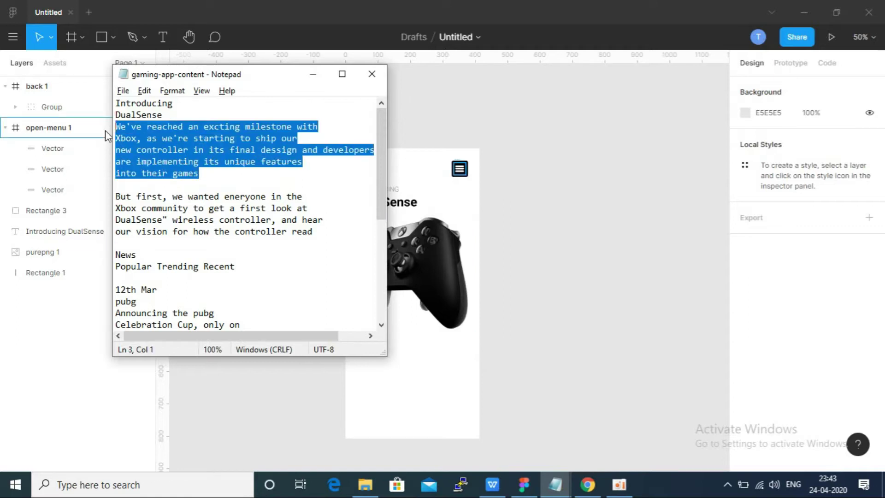
{"action": "left_click", "coordinate": [527, 236]}
{"action": "left_click", "coordinate": [163, 37]}
{"action": "left_click", "coordinate": [360, 352]}
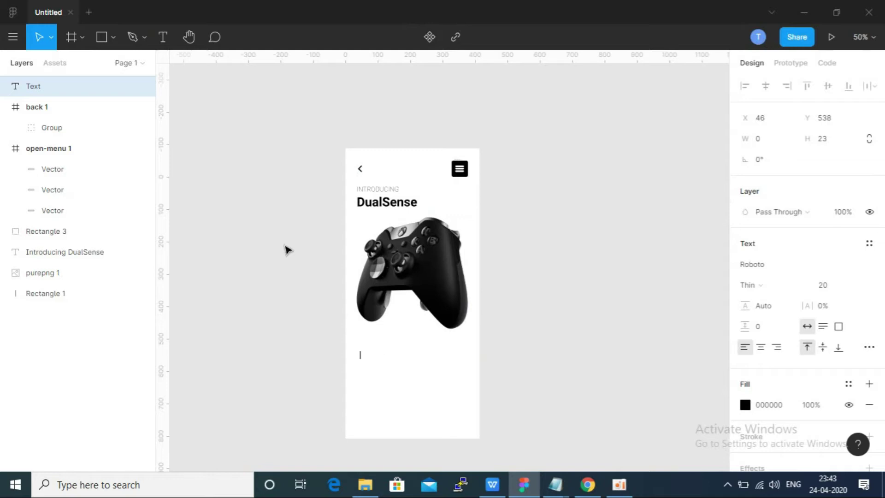
{"action": "key", "text": "Escape"}
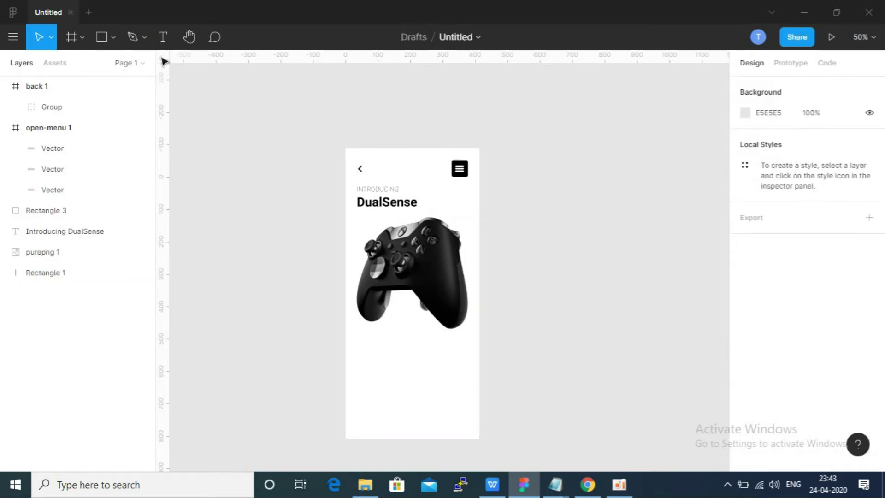
{"action": "left_click", "coordinate": [162, 36]}
{"action": "left_click_drag", "start_coordinate": [357, 338], "coordinate": [468, 425]}
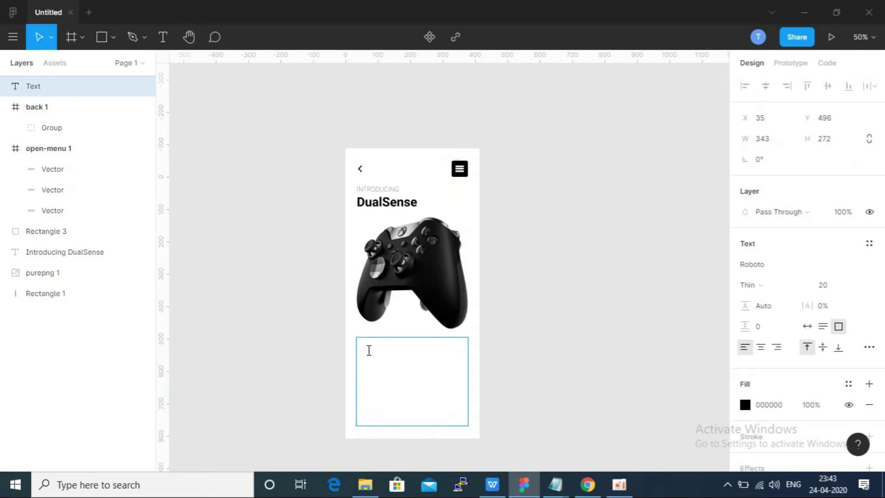
{"action": "key", "text": "ctrl+v"}
Step: Set the pasted paragraph to lowercase letter case and Regular weight
{"action": "key", "text": "ctrl+a"}
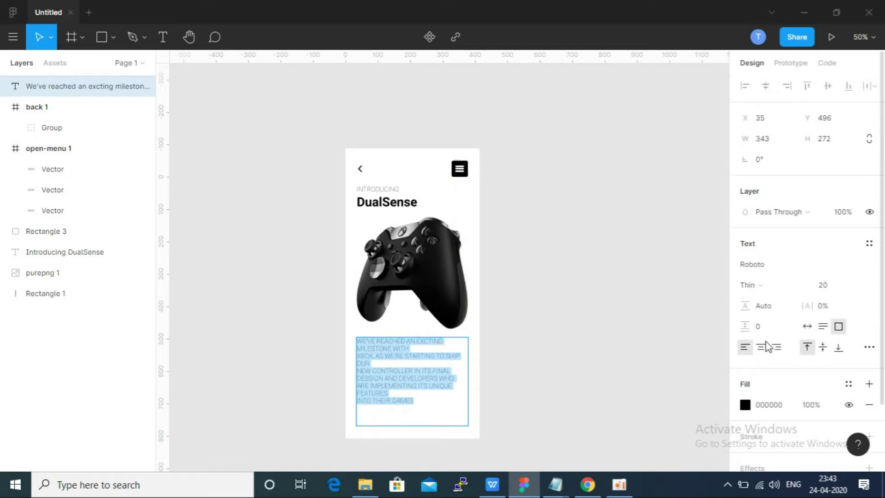
{"action": "left_click", "coordinate": [869, 347]}
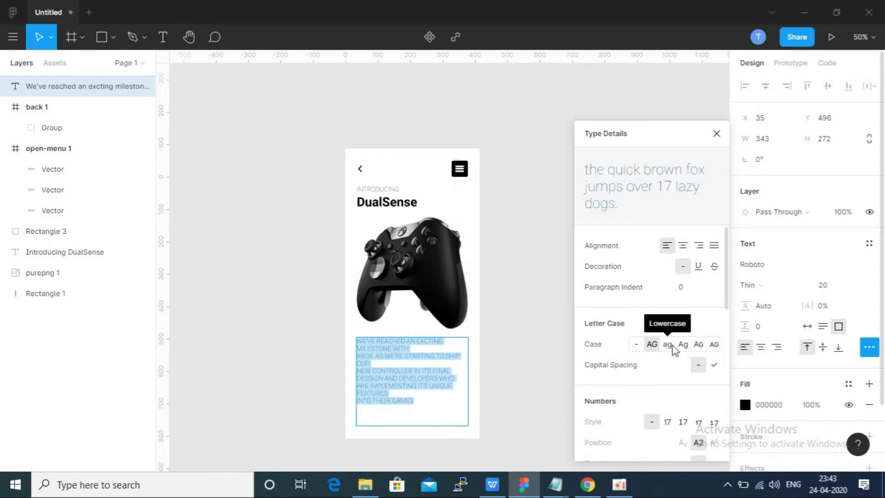
{"action": "left_click", "coordinate": [667, 344]}
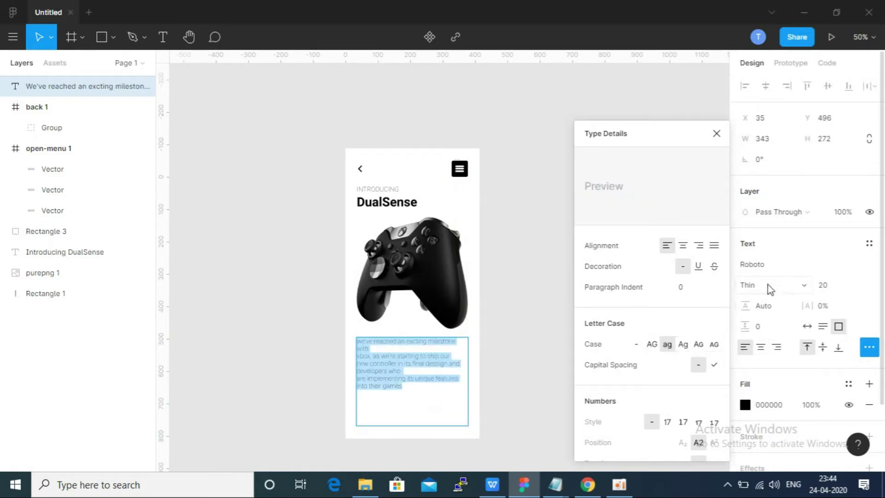
{"action": "left_click", "coordinate": [756, 285]}
{"action": "left_click", "coordinate": [762, 300]}
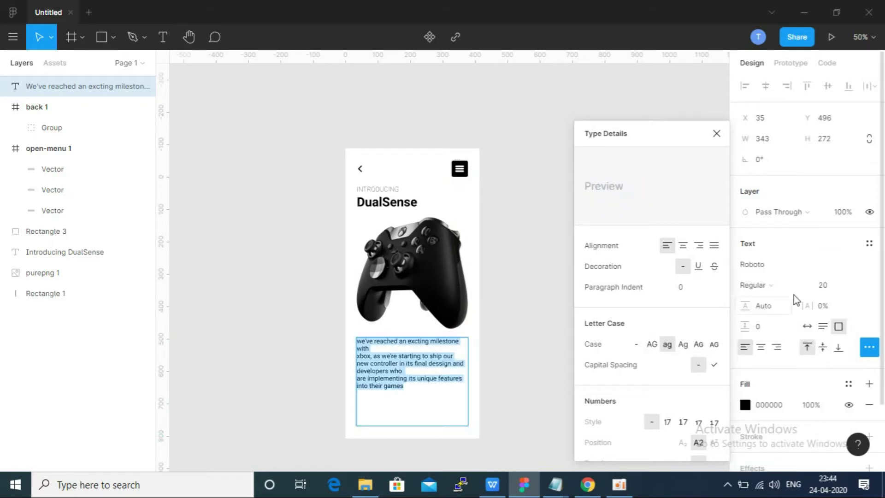
Step: Remove the stray line breaks in the first paragraph and justify it
{"action": "left_click", "coordinate": [370, 349]}
{"action": "key", "text": "Delete"}
{"action": "key", "text": "Delete"}
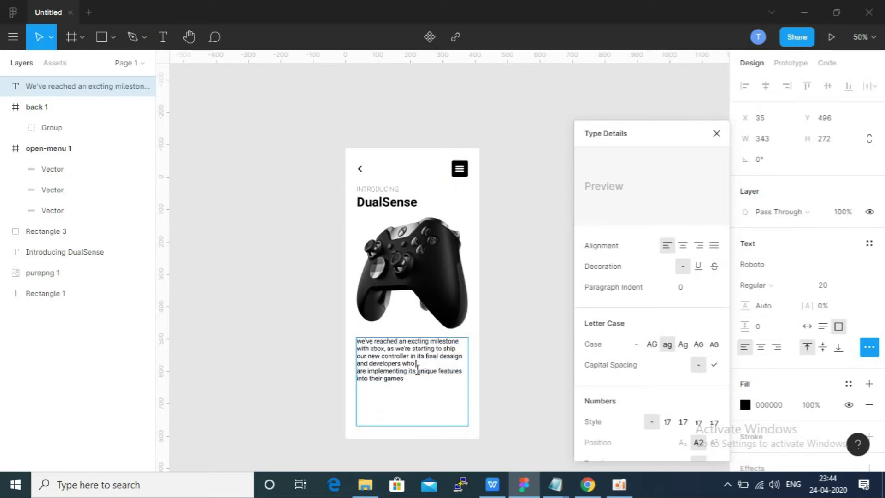
{"action": "key", "text": "Delete"}
{"action": "left_click", "coordinate": [412, 371]}
{"action": "key", "text": "Delete"}
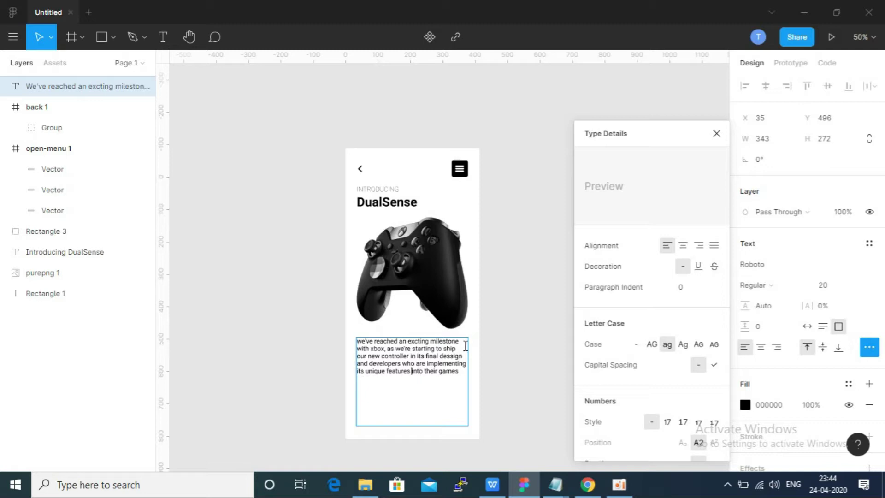
{"action": "left_click_drag", "start_coordinate": [466, 366], "coordinate": [359, 343]}
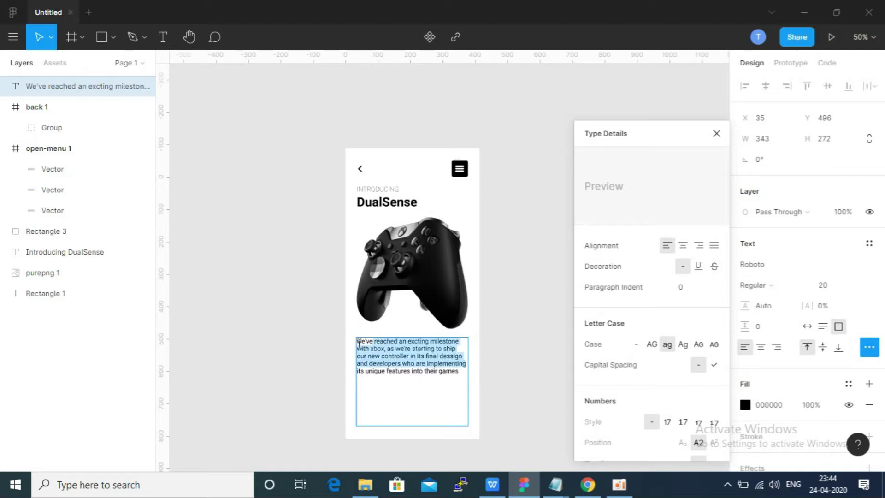
{"action": "left_click", "coordinate": [714, 245]}
Step: Paste the second paragraph from the notes into the text box
{"action": "left_click", "coordinate": [452, 372]}
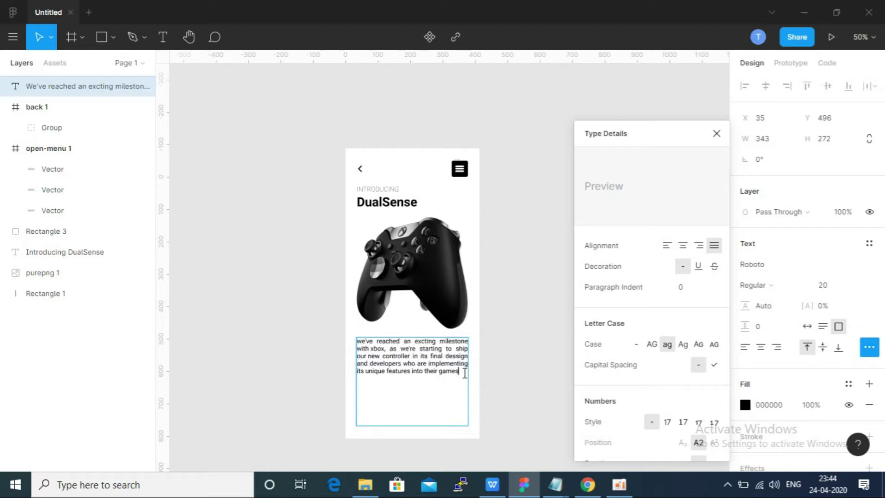
{"action": "key", "text": "alt+Tab"}
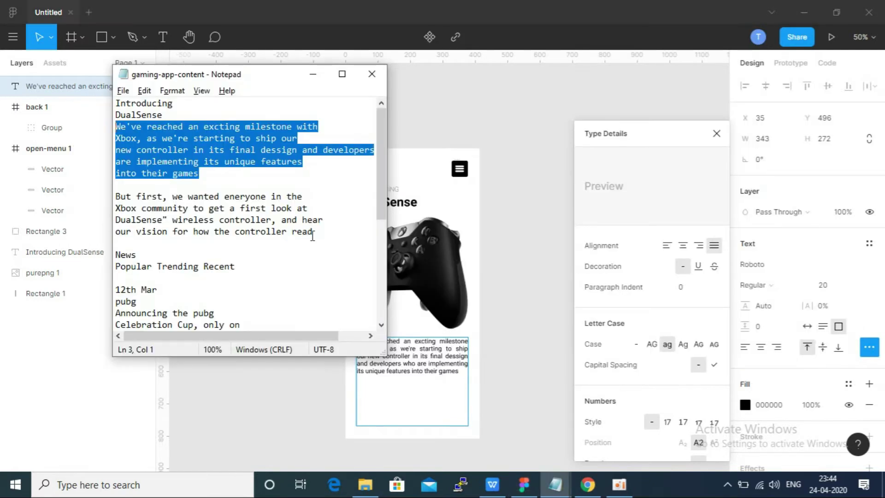
{"action": "left_click_drag", "start_coordinate": [313, 236], "coordinate": [97, 199]}
{"action": "key", "text": "alt+Tab"}
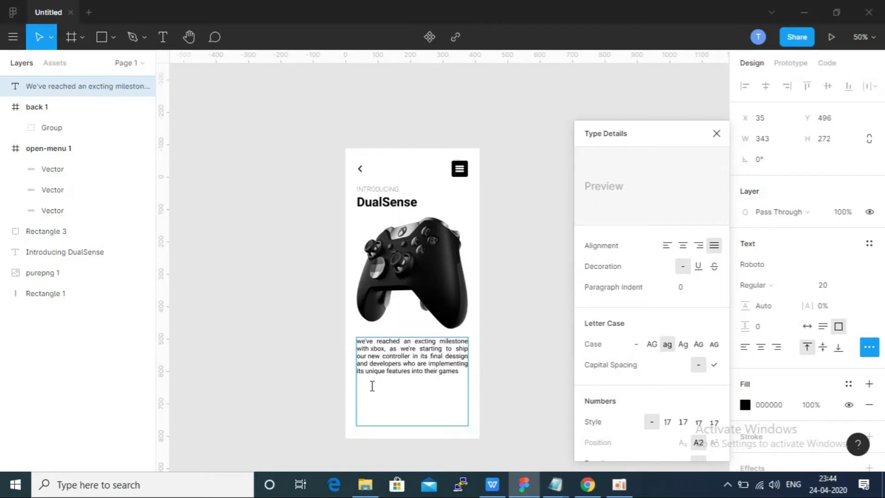
{"action": "key", "text": "ctrl+v"}
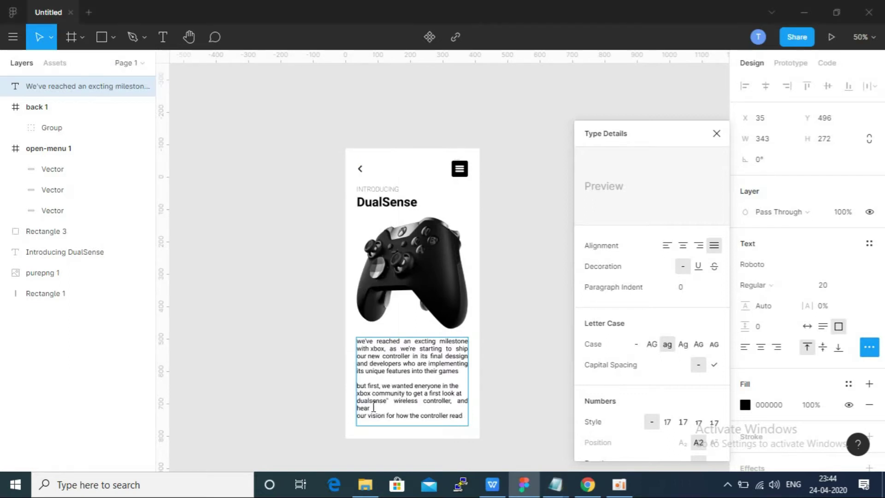
Step: Remove the second paragraph's stray line breaks, keeping one blank line between paragraphs
{"action": "key", "text": "Delete"}
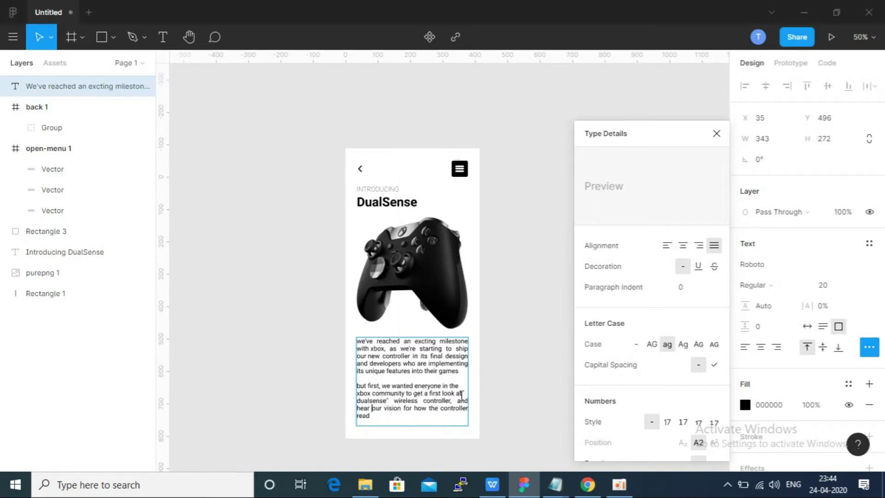
{"action": "left_click_drag", "start_coordinate": [464, 406], "coordinate": [353, 387]}
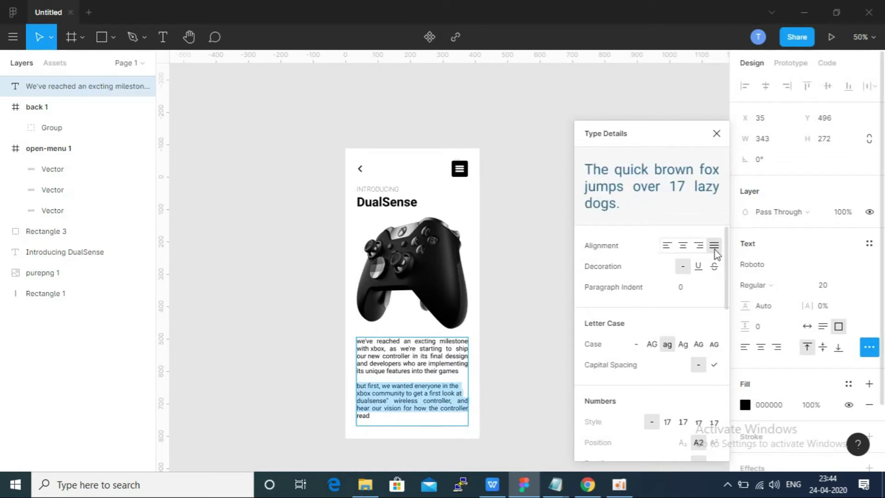
{"action": "left_click", "coordinate": [442, 392]}
{"action": "left_click_drag", "start_coordinate": [465, 393], "coordinate": [323, 393]}
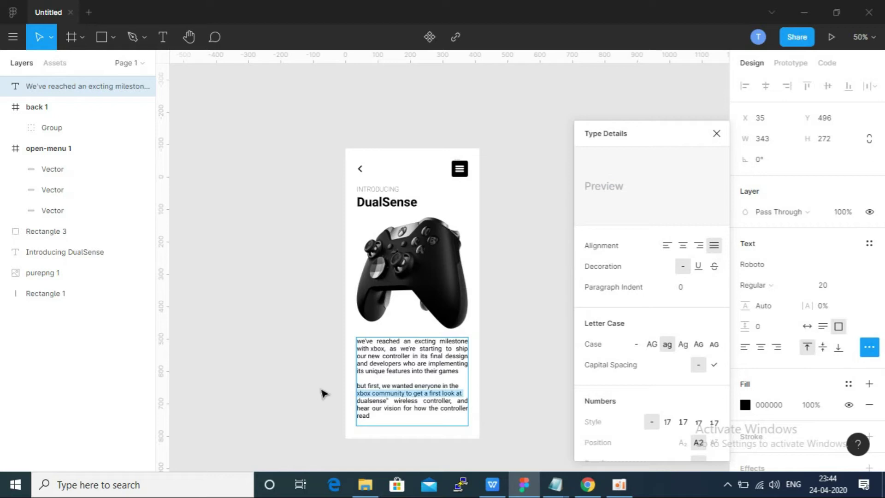
{"action": "left_click_drag", "start_coordinate": [465, 394], "coordinate": [358, 382]}
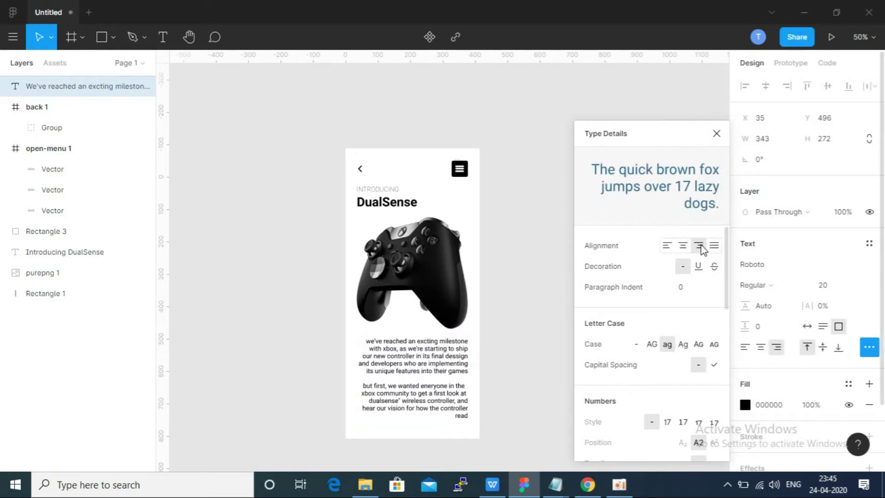
{"action": "left_click", "coordinate": [459, 392]}
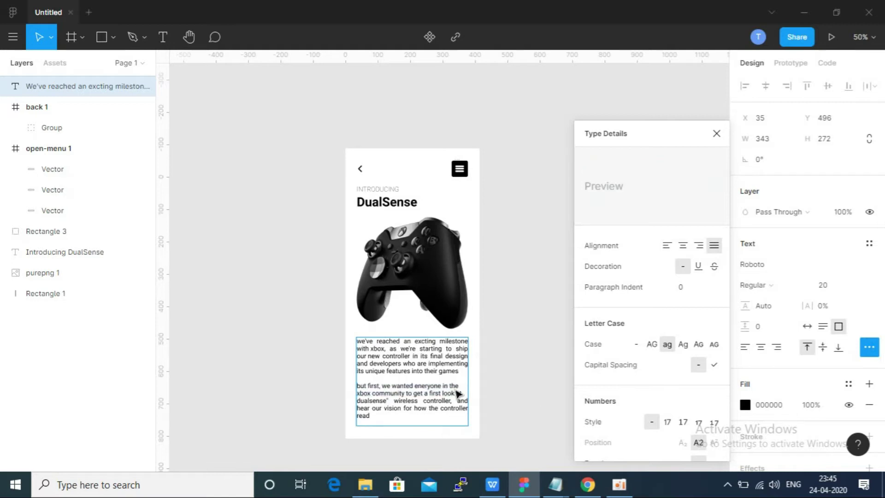
{"action": "key", "text": "Delete"}
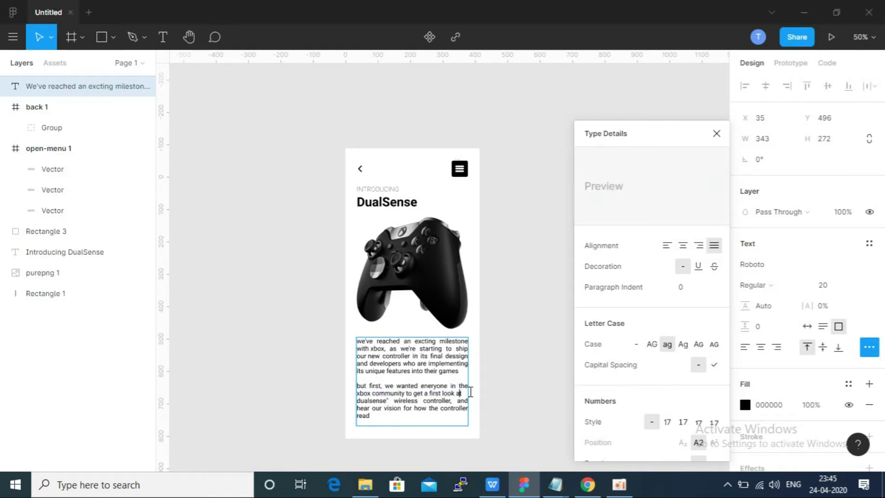
{"action": "key", "text": "Delete"}
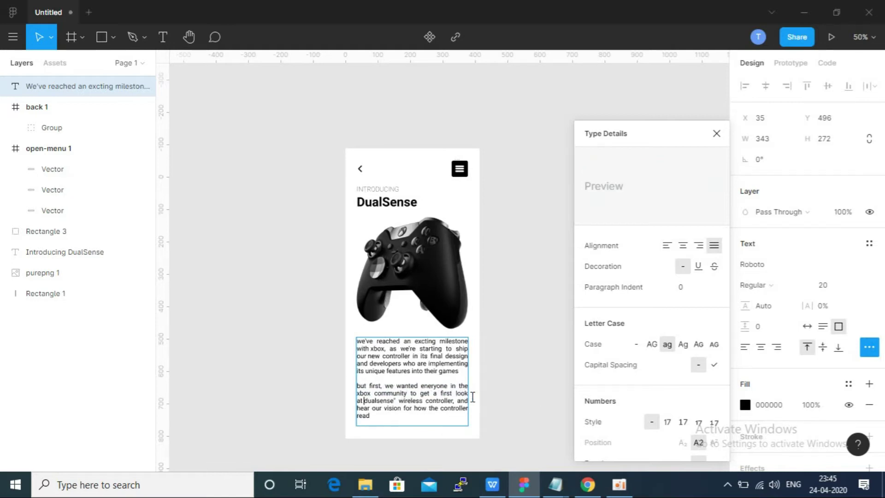
{"action": "key", "text": "Delete"}
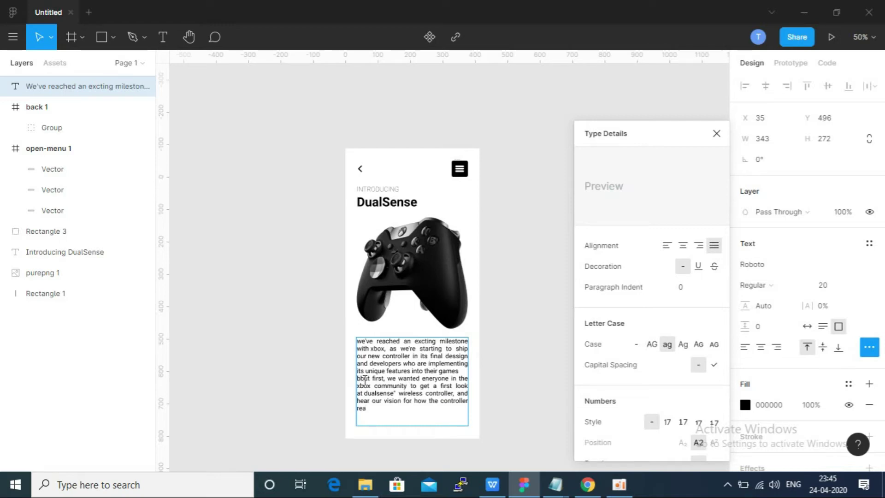
{"action": "key", "text": "Return"}
{"action": "key", "text": "Delete"}
Step: Start paragraph two with 'b' and set Letter Case to none so it reads 'But first'
{"action": "type", "text": "b"}
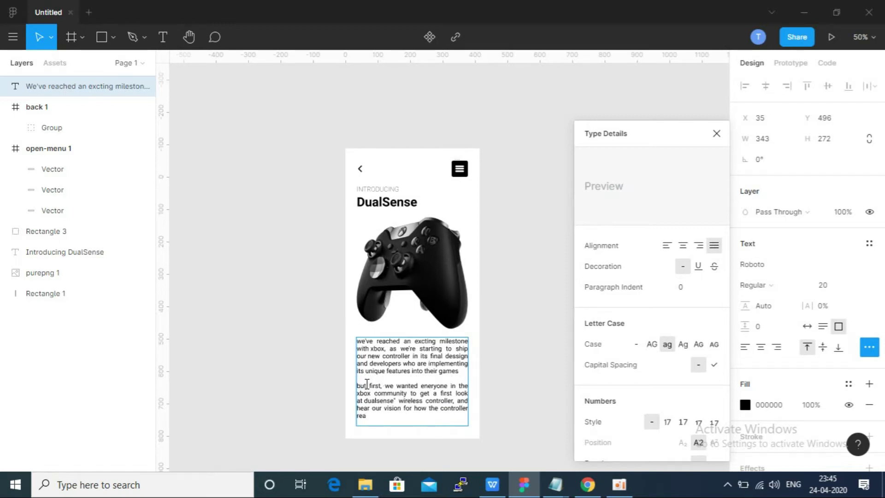
{"action": "key", "text": "BackSpace"}
{"action": "type", "text": "b"}
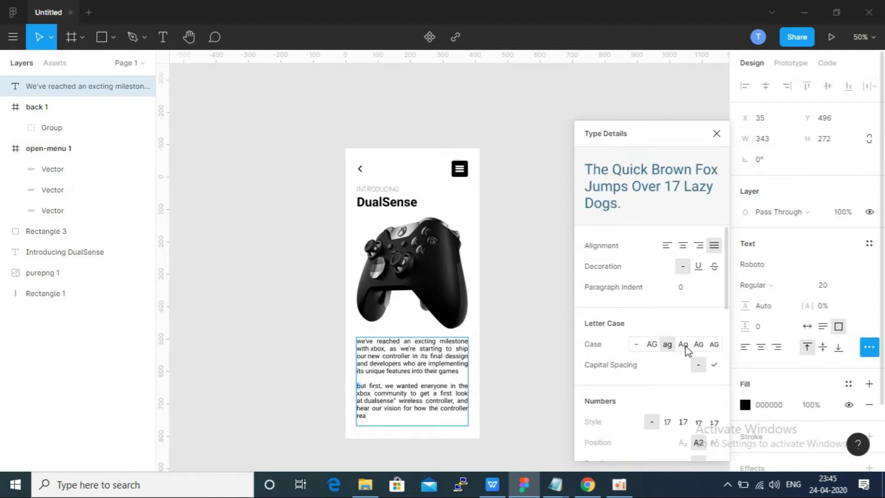
{"action": "left_click", "coordinate": [636, 344]}
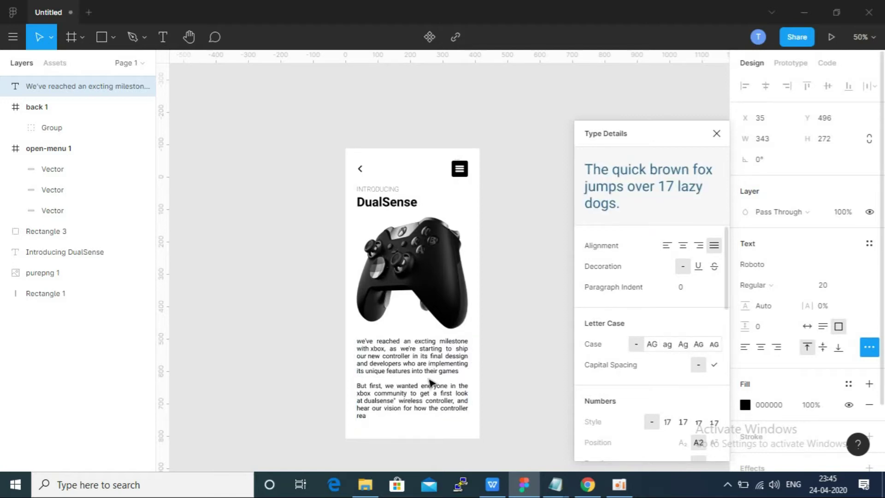
{"action": "left_click", "coordinate": [413, 409]}
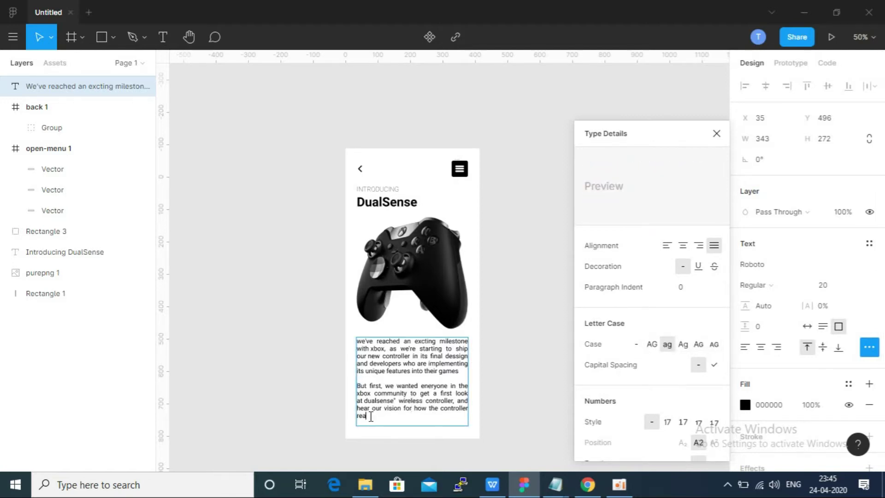
{"action": "key", "text": "alt+Tab"}
{"action": "key", "text": "alt+Tab"}
{"action": "key", "text": "Escape"}
Step: Close the type details panel, deselect the text, and return the frame view to 50%
{"action": "left_click", "coordinate": [716, 133]}
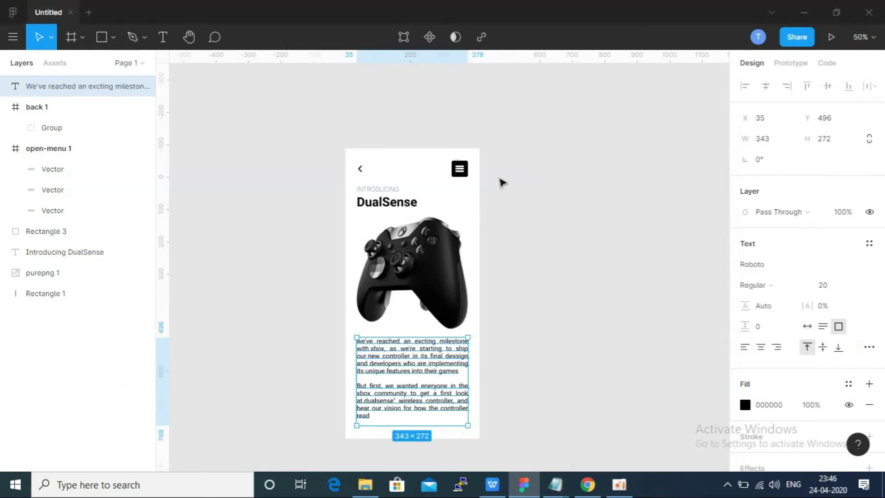
{"action": "left_click", "coordinate": [530, 212]}
{"action": "scroll", "coordinate": [466, 177], "scroll_direction": "up", "scroll_amount": 1}
{"action": "key", "text": "ctrl+plus"}
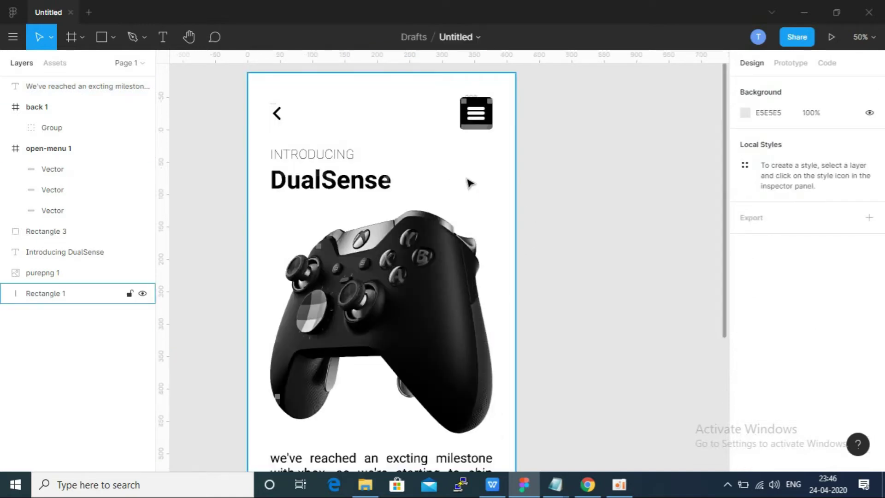
{"action": "key", "text": "ctrl+plus"}
{"action": "scroll", "coordinate": [486, 207], "scroll_direction": "up", "scroll_amount": 3}
{"action": "scroll", "coordinate": [490, 219], "scroll_direction": "up", "scroll_amount": 1}
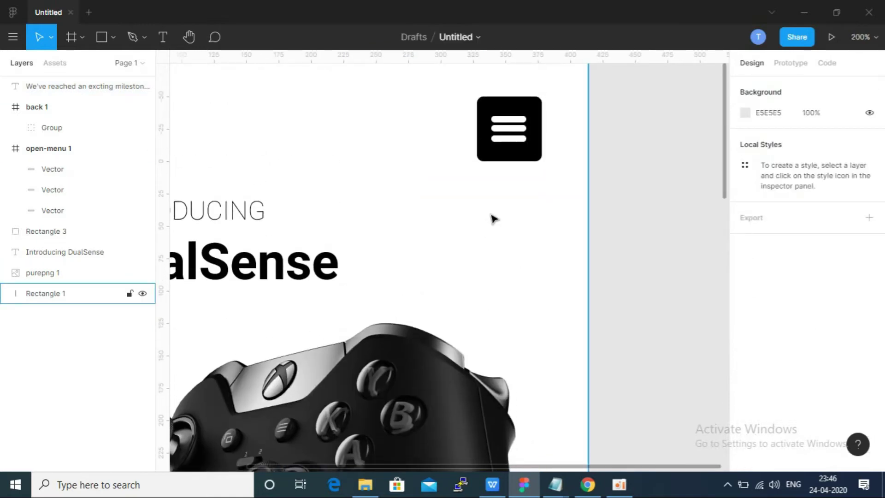
{"action": "key", "text": "ctrl+minus"}
{"action": "key", "text": "ctrl+minus"}
{"action": "key", "text": "ctrl+minus"}
{"action": "scroll", "coordinate": [495, 222], "scroll_direction": "down", "scroll_amount": 1}
{"action": "key", "text": "ctrl+plus"}
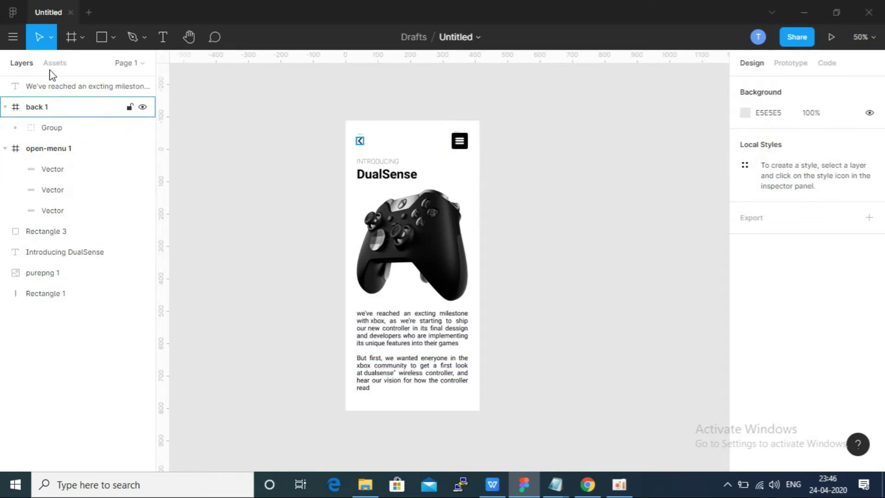
Step: Draw a thin 153×3 rectangle beside the DualSense heading at Y 80
{"action": "left_click", "coordinate": [113, 37]}
{"action": "left_click", "coordinate": [106, 63]}
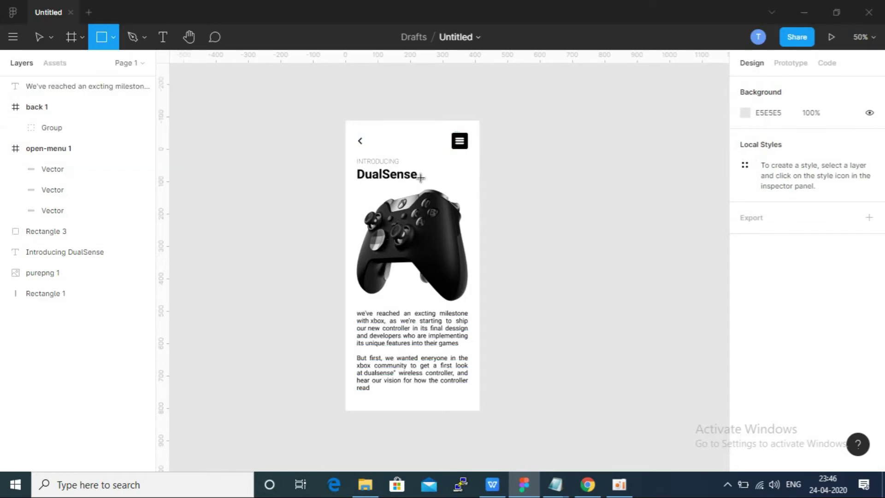
{"action": "left_click_drag", "start_coordinate": [418, 170], "coordinate": [473, 177]}
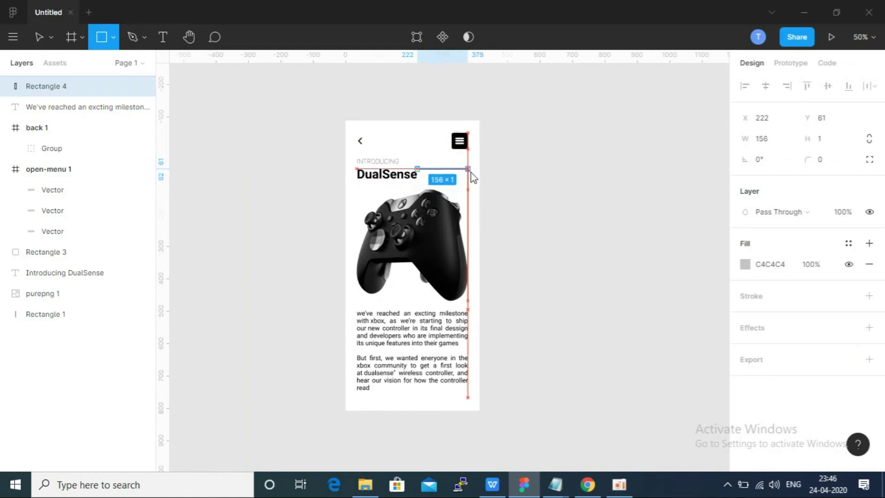
{"action": "left_click_drag", "start_coordinate": [471, 174], "coordinate": [421, 169]}
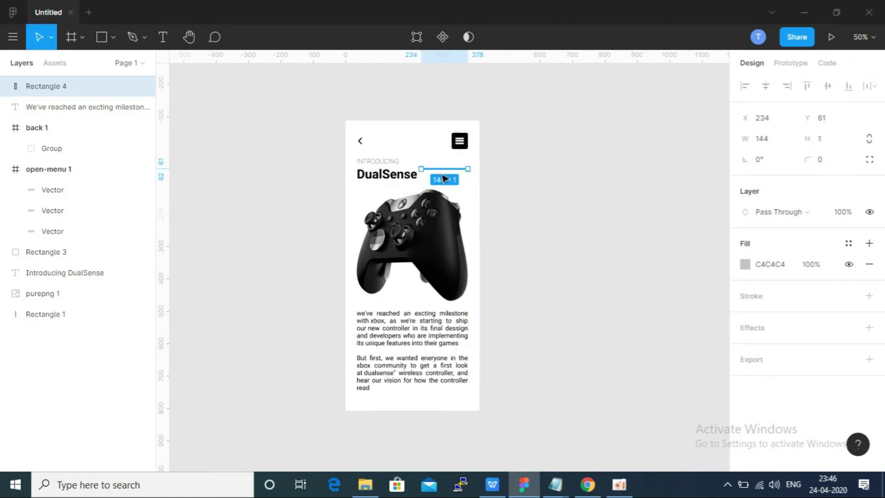
{"action": "key", "text": "ctrl+plus"}
{"action": "key", "text": "ctrl+plus"}
{"action": "scroll", "coordinate": [423, 245], "scroll_direction": "up", "scroll_amount": 6}
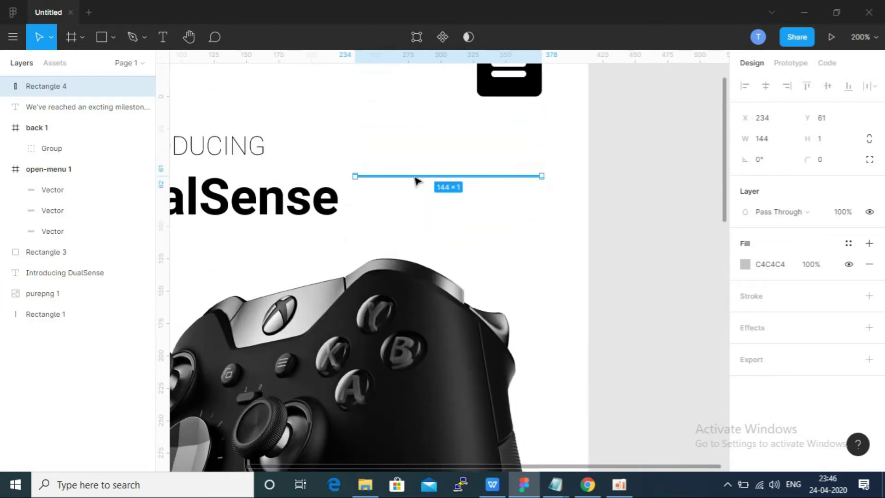
{"action": "left_click_drag", "start_coordinate": [422, 177], "coordinate": [450, 192]}
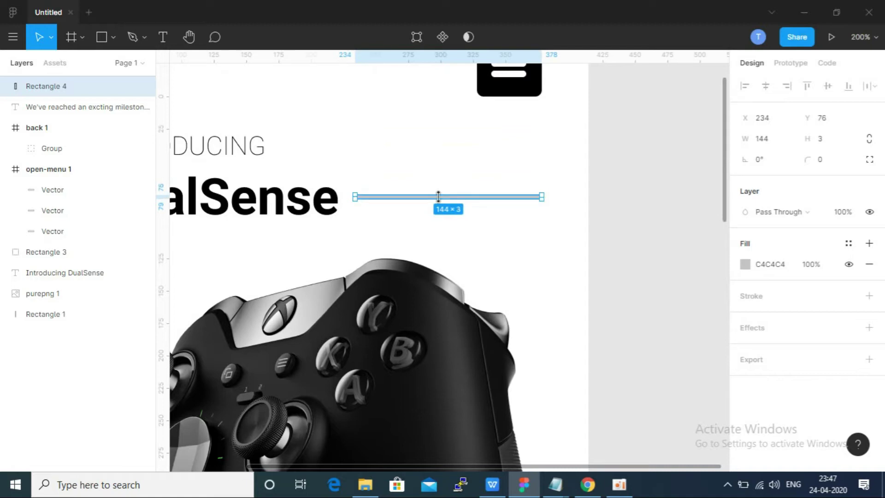
{"action": "mouse_move", "coordinate": [355, 197]}
{"action": "left_mouse_down"}
{"action": "mouse_move", "coordinate": [337, 196]}
{"action": "mouse_move", "coordinate": [344, 197]}
{"action": "left_mouse_up"}
{"action": "left_click_drag", "start_coordinate": [448, 205], "coordinate": [448, 210]}
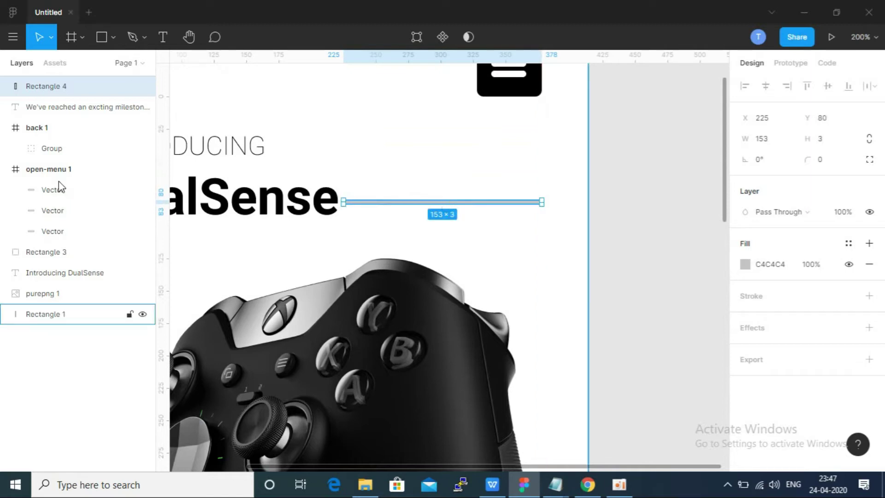
Step: Fill the line with black 000000 and view the whole phone screen
{"action": "left_click", "coordinate": [745, 264]}
{"action": "left_click", "coordinate": [575, 301]}
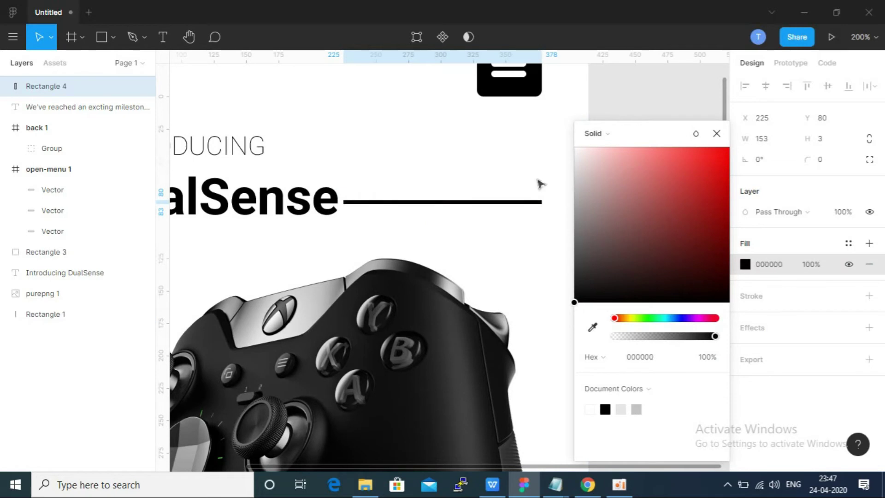
{"action": "left_click", "coordinate": [616, 104]}
{"action": "scroll", "coordinate": [615, 110], "scroll_direction": "down", "scroll_amount": 3}
{"action": "scroll", "coordinate": [580, 173], "scroll_direction": "down", "scroll_amount": 3}
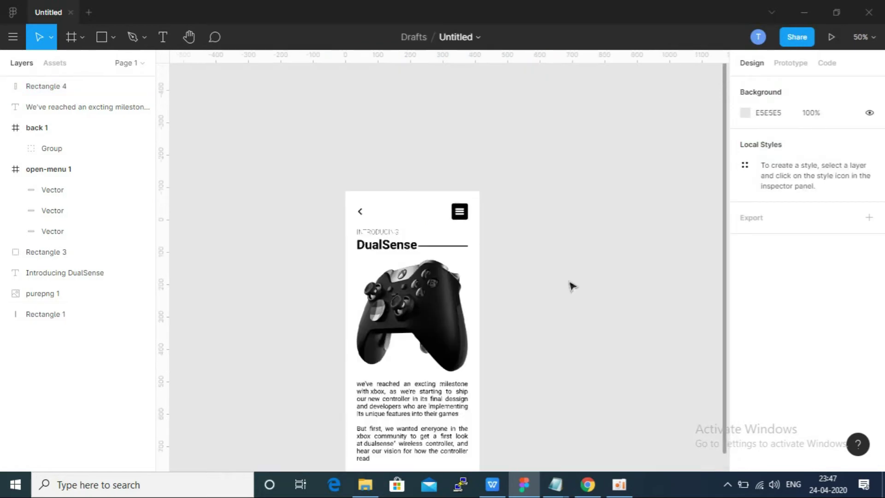
{"action": "scroll", "coordinate": [546, 243], "scroll_direction": "down", "scroll_amount": 2}
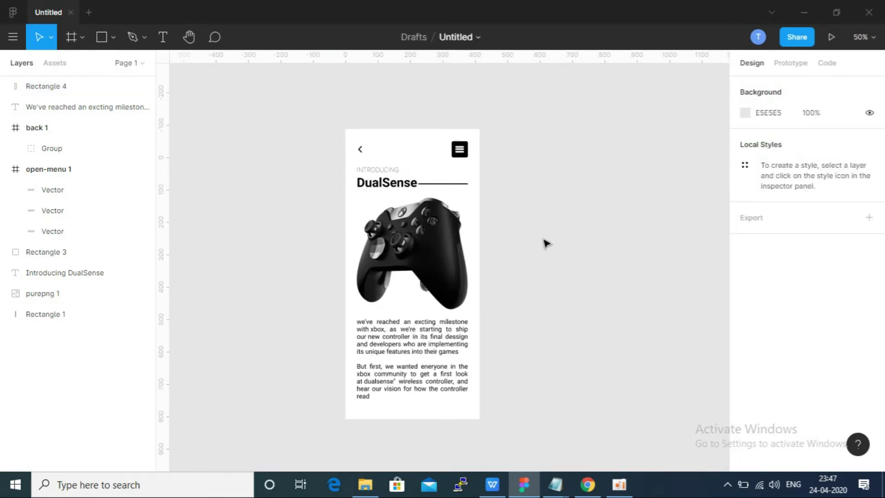
Step: Alt-drag a duplicate of the white Rectangle 1 screen to X 548
{"action": "left_click", "coordinate": [478, 249]}
{"action": "left_click_drag", "start_coordinate": [477, 238], "coordinate": [647, 239]}
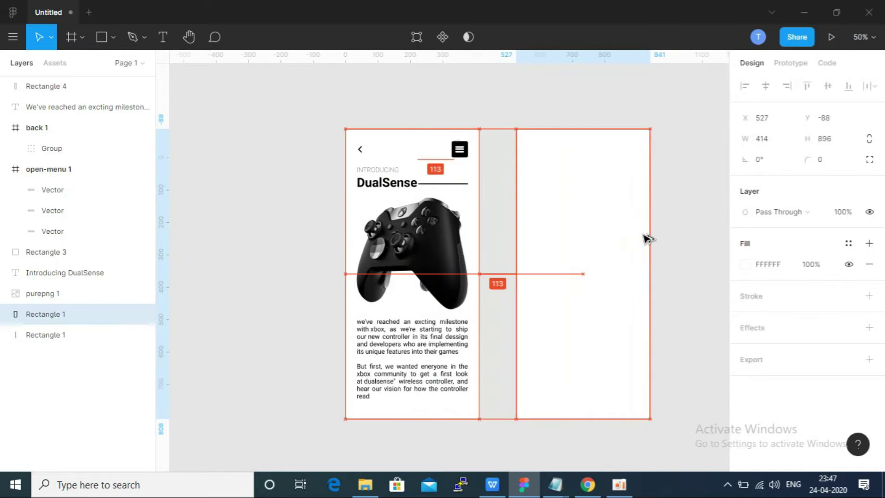
{"action": "left_click_drag", "start_coordinate": [647, 238], "coordinate": [652, 234]}
{"action": "left_click", "coordinate": [592, 108]}
{"action": "left_click", "coordinate": [606, 274]}
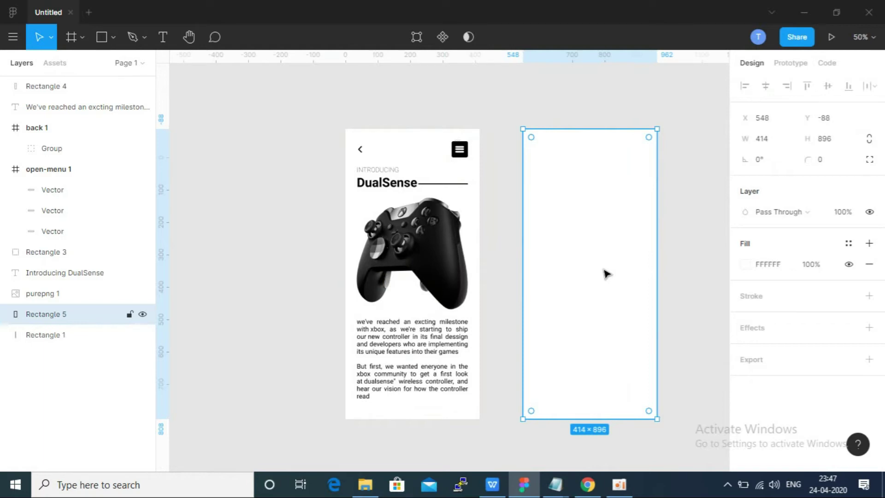
Step: Copy the word 'News' from the content notes and return to the new screen
{"action": "key", "text": "alt+Tab"}
{"action": "key", "text": "Tab"}
{"action": "key", "text": "shift+Tab"}
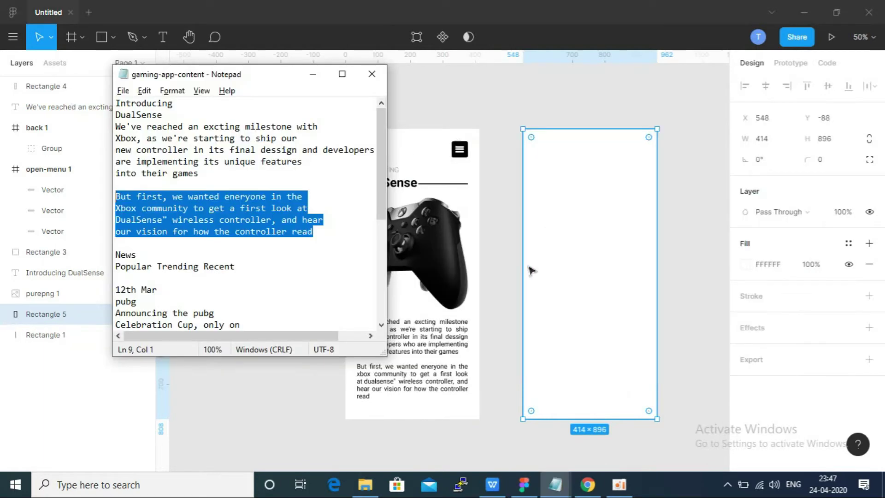
{"action": "left_click", "coordinate": [140, 255]}
{"action": "left_click_drag", "start_coordinate": [141, 255], "coordinate": [98, 257]}
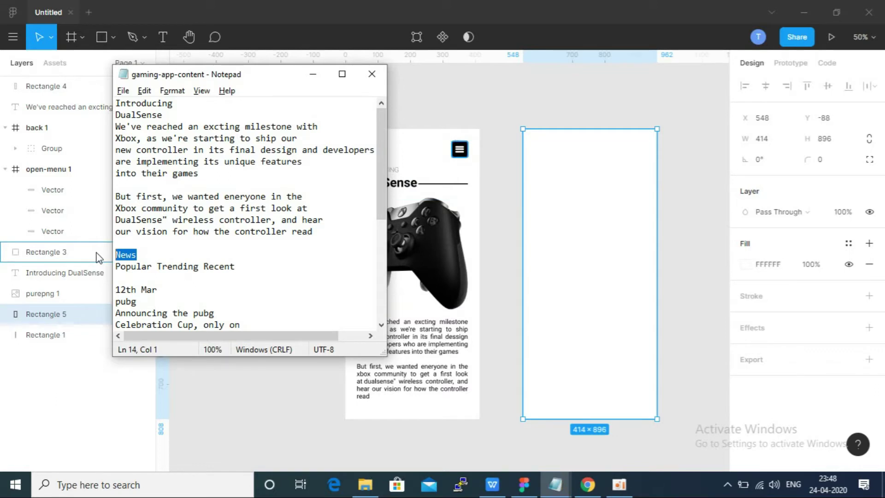
{"action": "key", "text": "alt+Tab"}
{"action": "scroll", "coordinate": [532, 179], "scroll_direction": "up", "scroll_amount": 3}
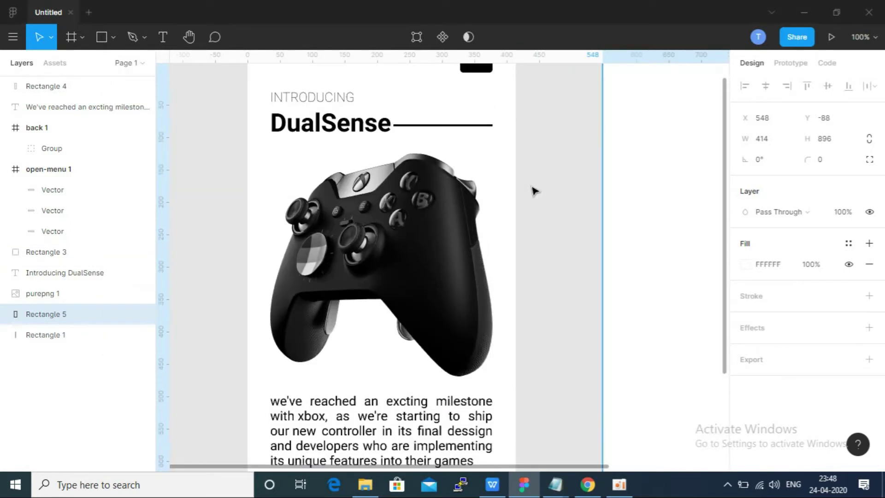
{"action": "scroll", "coordinate": [533, 194], "scroll_direction": "right", "scroll_amount": 3}
{"action": "scroll", "coordinate": [282, 253], "scroll_direction": "down", "scroll_amount": 3}
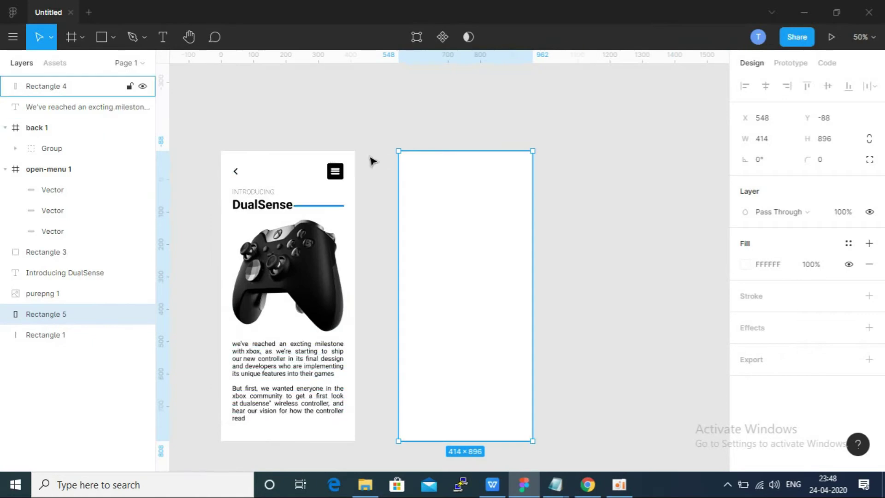
Step: Type 'News' near the top of the new screen with Letter Case set to none
{"action": "left_click", "coordinate": [163, 36]}
{"action": "left_click", "coordinate": [405, 185]}
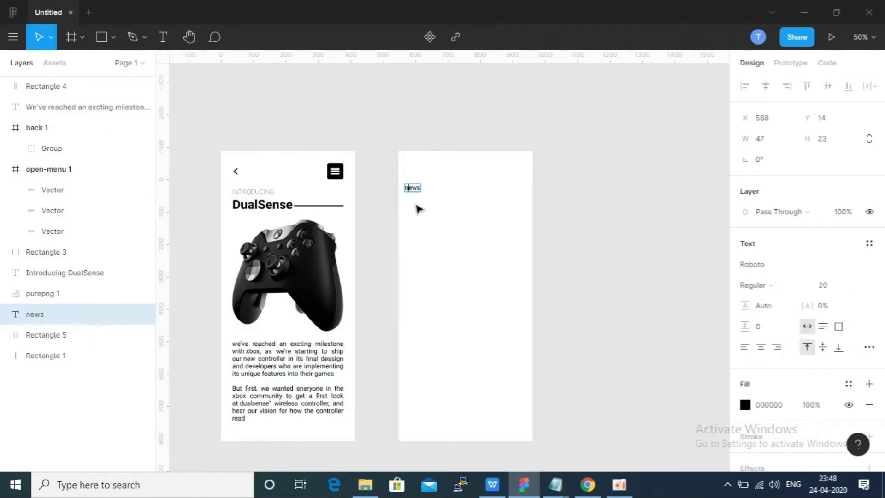
{"action": "key", "text": "BackSpace"}
{"action": "type", "text": "n"}
{"action": "key", "text": "BackSpace"}
{"action": "key", "text": "BackSpace"}
{"action": "type", "text": "n"}
{"action": "type", "text": "N"}
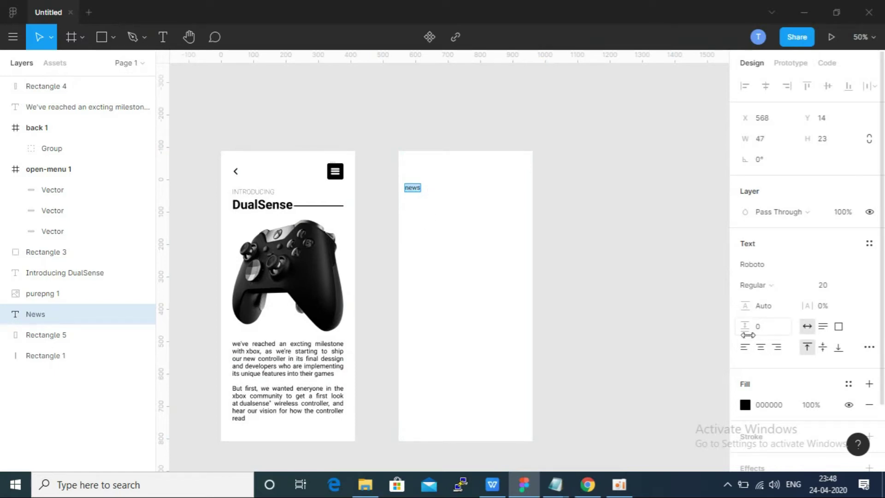
{"action": "left_click", "coordinate": [869, 346]}
{"action": "left_click", "coordinate": [636, 344]}
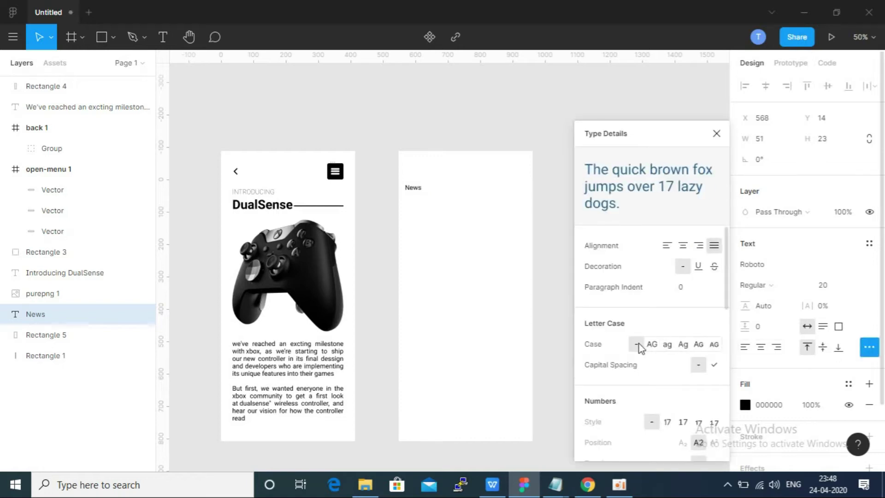
{"action": "key", "text": "Escape"}
Step: Alt-drag a copy of the News text just below it
{"action": "left_click", "coordinate": [445, 199]}
{"action": "left_click", "coordinate": [419, 193]}
{"action": "left_click_drag", "start_coordinate": [418, 190], "coordinate": [418, 208]}
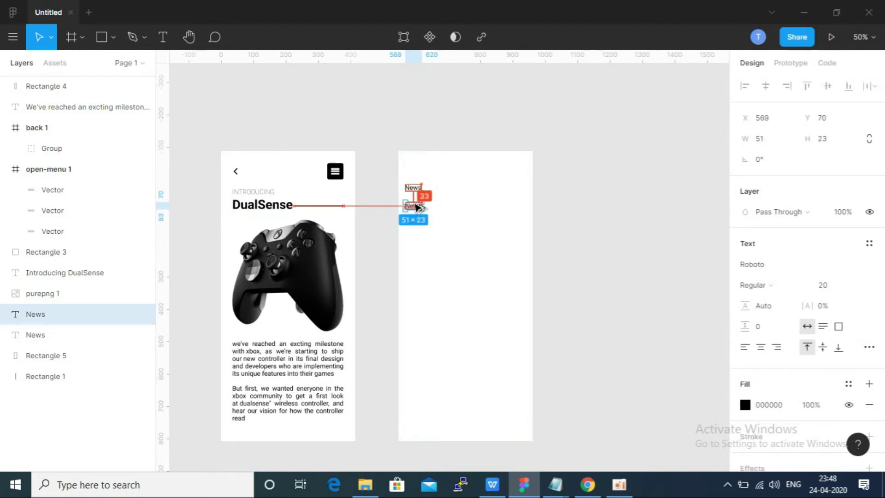
Step: Replace the copy's text with 'Popular' pasted from the notes
{"action": "left_click_drag", "start_coordinate": [416, 204], "coordinate": [418, 206]}
{"action": "key", "text": "alt+Tab"}
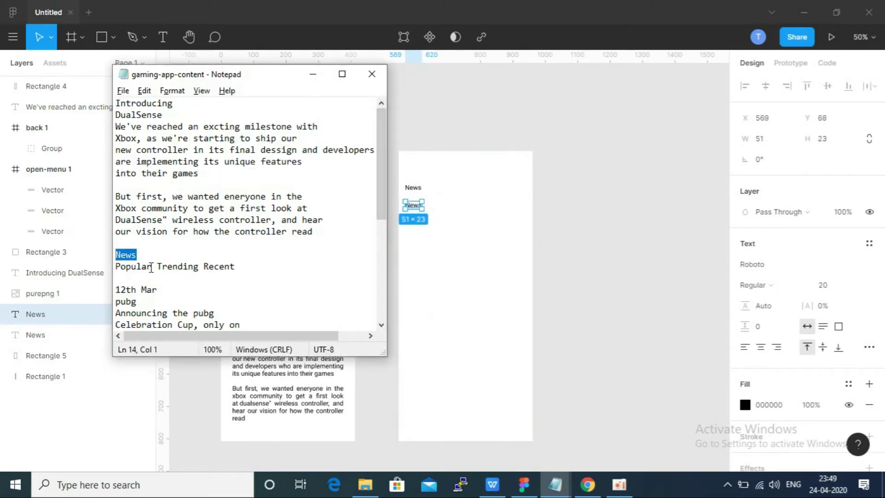
{"action": "left_click_drag", "start_coordinate": [152, 266], "coordinate": [109, 266]}
{"action": "key", "text": "alt+Tab"}
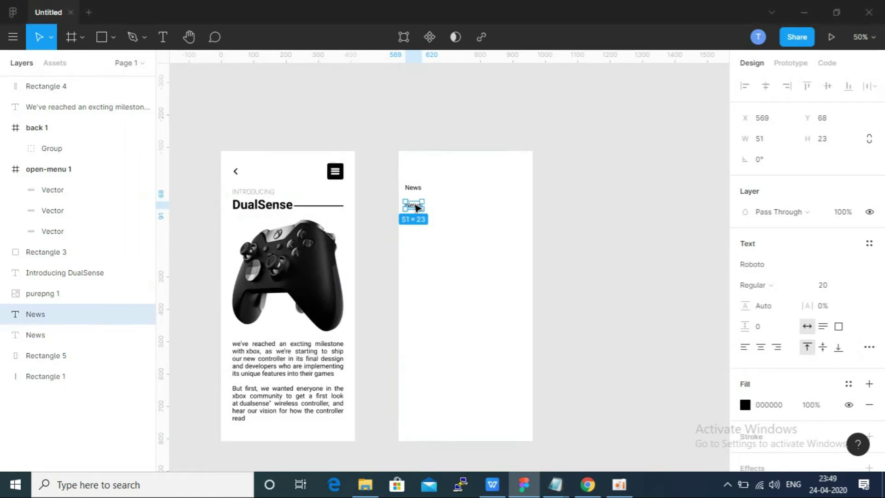
{"action": "double_click", "coordinate": [414, 205]}
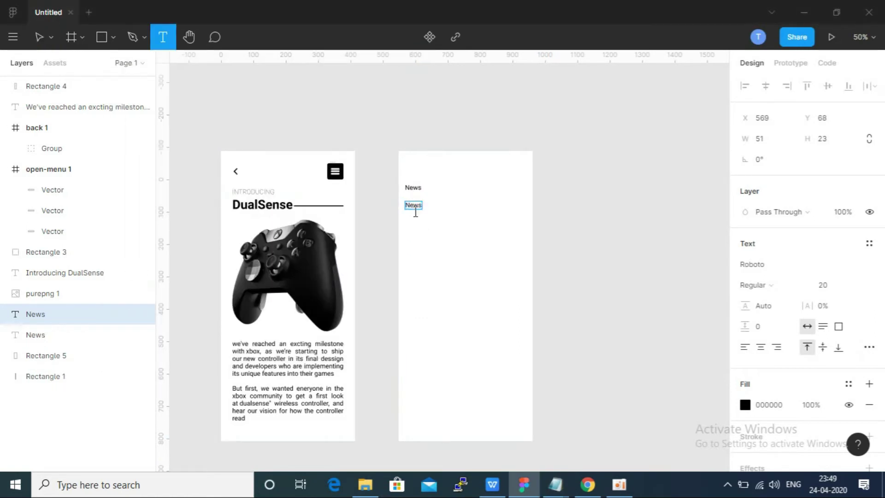
{"action": "key", "text": "ctrl+v"}
Step: Enlarge Popular and set its weight to Bold after trying Black
{"action": "key", "text": "ctrl+shift+period"}
{"action": "key", "text": "ctrl+shift+period"}
{"action": "key", "text": "ctrl+shift+period"}
{"action": "key", "text": "ctrl+shift+period"}
{"action": "key", "text": "ctrl+shift+period"}
{"action": "key", "text": "ctrl+shift+period"}
{"action": "key", "text": "ctrl+shift+period"}
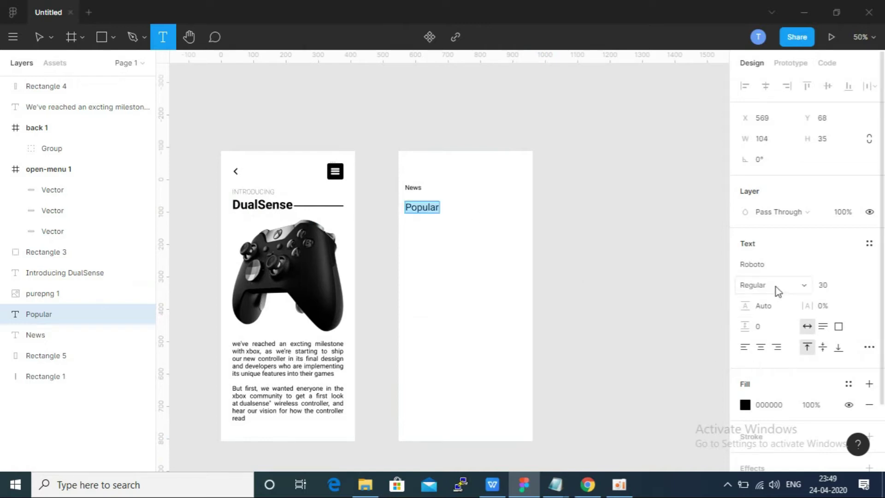
{"action": "left_click", "coordinate": [775, 286]}
{"action": "left_click", "coordinate": [782, 328]}
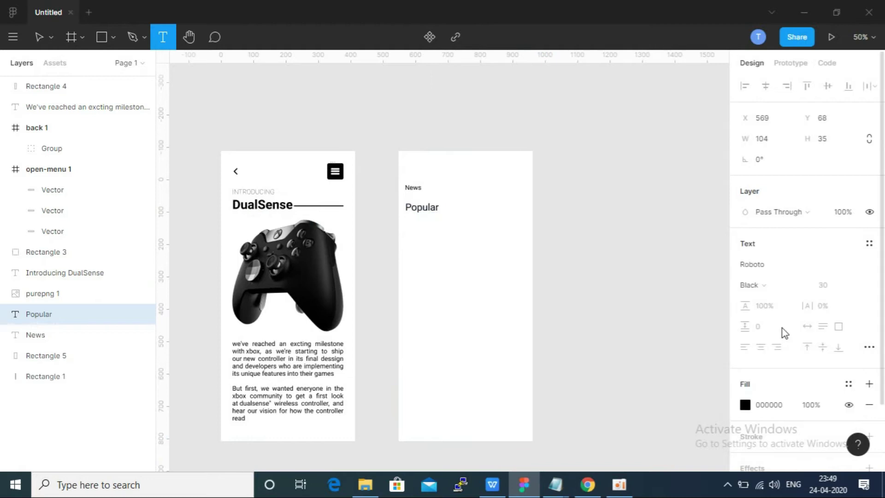
{"action": "left_click", "coordinate": [769, 290]}
{"action": "left_click", "coordinate": [774, 269]}
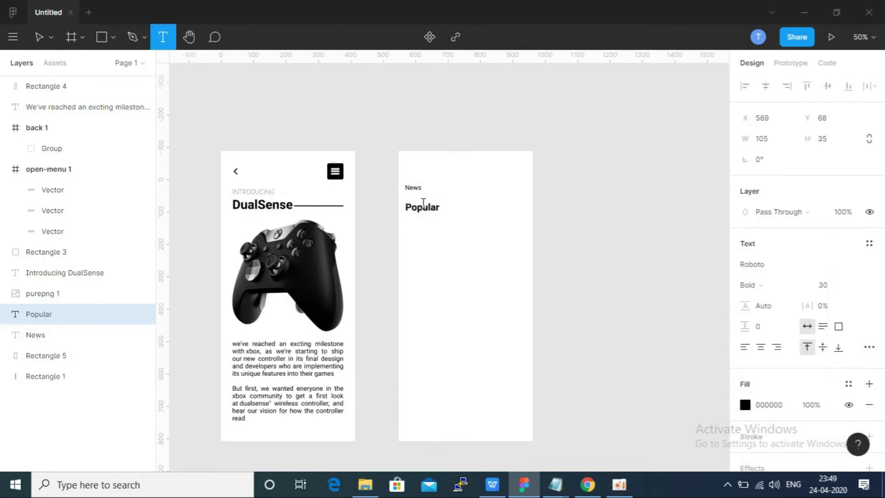
{"action": "left_click", "coordinate": [395, 207]}
{"action": "key", "text": "Escape"}
{"action": "double_click", "coordinate": [421, 207]}
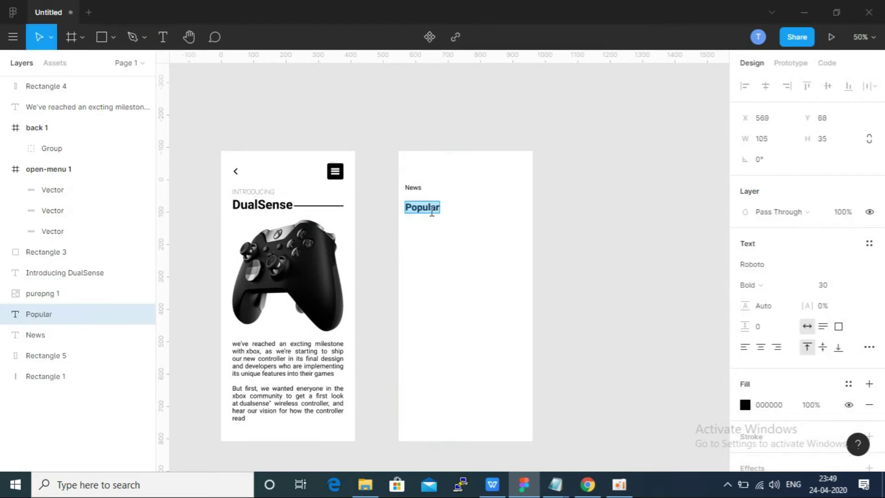
{"action": "left_click", "coordinate": [275, 203]}
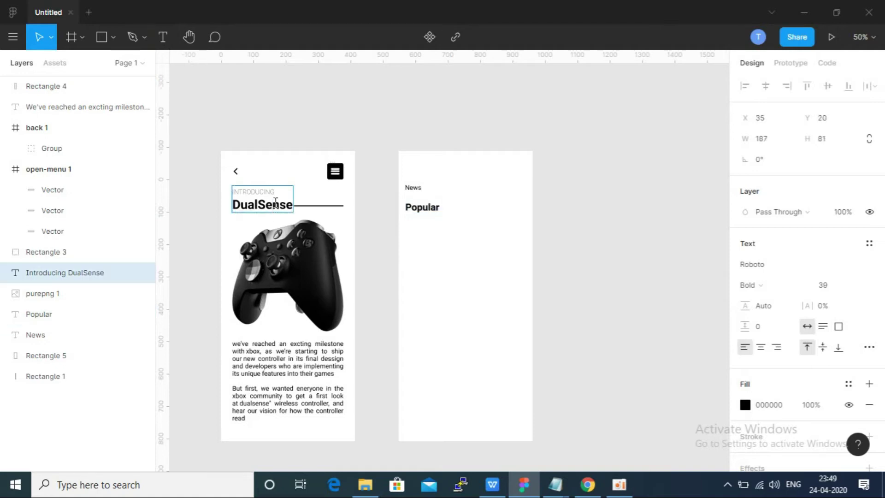
{"action": "left_click", "coordinate": [421, 204]}
{"action": "key", "text": "Return"}
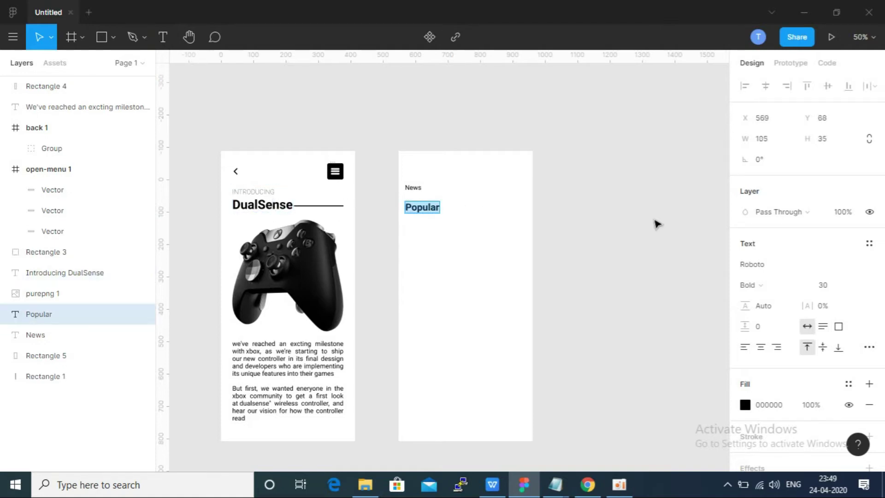
Step: Try Roboto Mono at size 40, then revert Popular to Roboto at size 30
{"action": "left_click", "coordinate": [834, 286]}
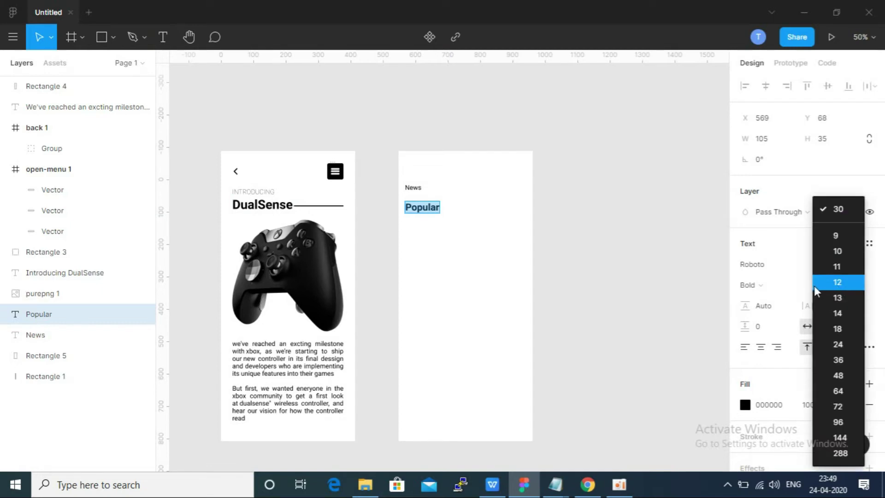
{"action": "left_click", "coordinate": [755, 285]}
{"action": "left_click", "coordinate": [751, 264]}
{"action": "left_click", "coordinate": [802, 239]}
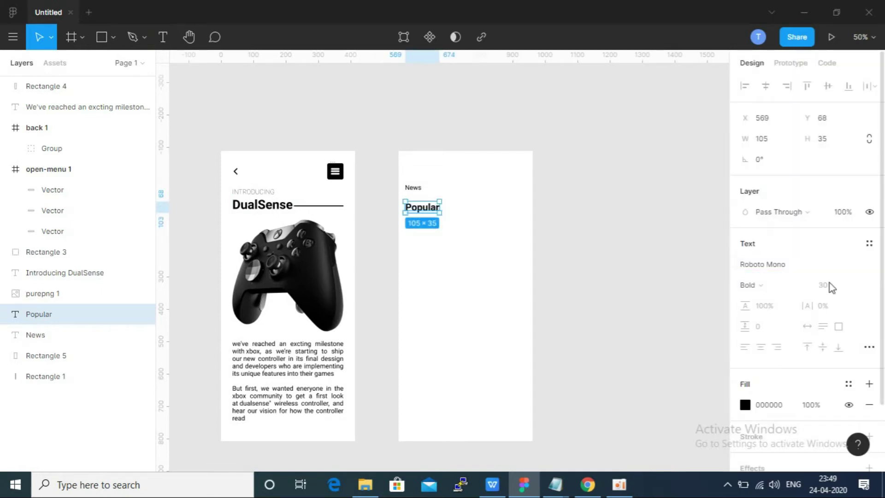
{"action": "left_click", "coordinate": [834, 286]}
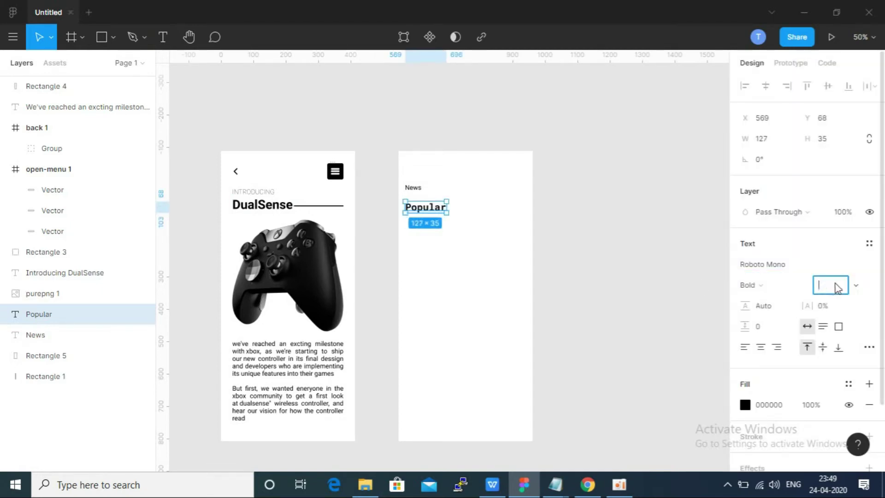
{"action": "type", "text": "40"}
{"action": "key", "text": "Return"}
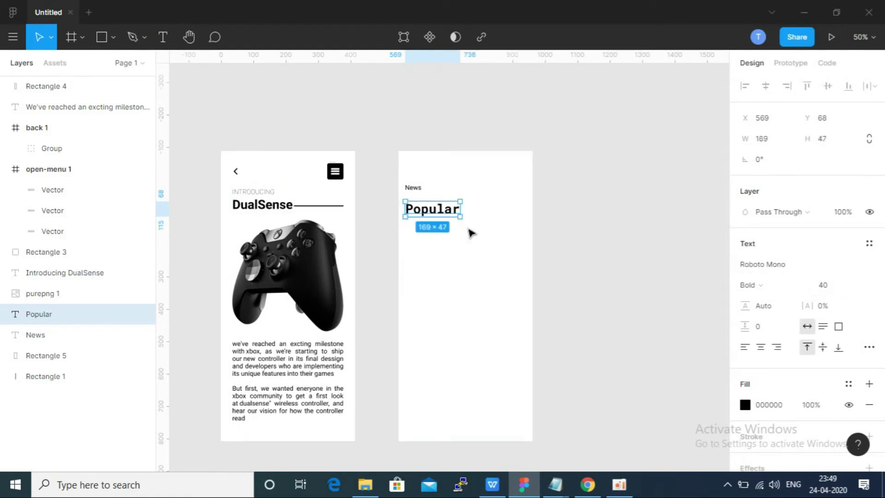
{"action": "key", "text": "ctrl+z"}
{"action": "left_click", "coordinate": [791, 265]}
{"action": "left_click", "coordinate": [871, 264]}
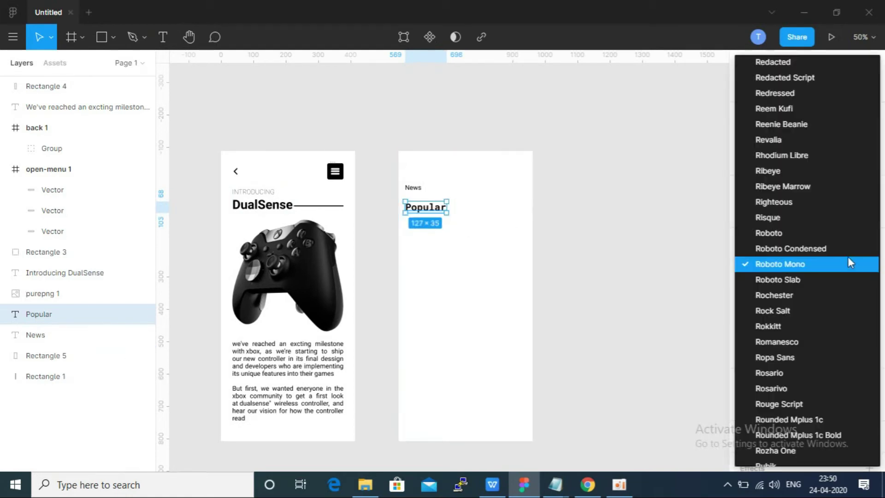
{"action": "left_click", "coordinate": [841, 233]}
Step: Duplicate the Popular label beside itself and change the copy's text to Trending
{"action": "left_click_drag", "start_coordinate": [431, 210], "coordinate": [470, 207]}
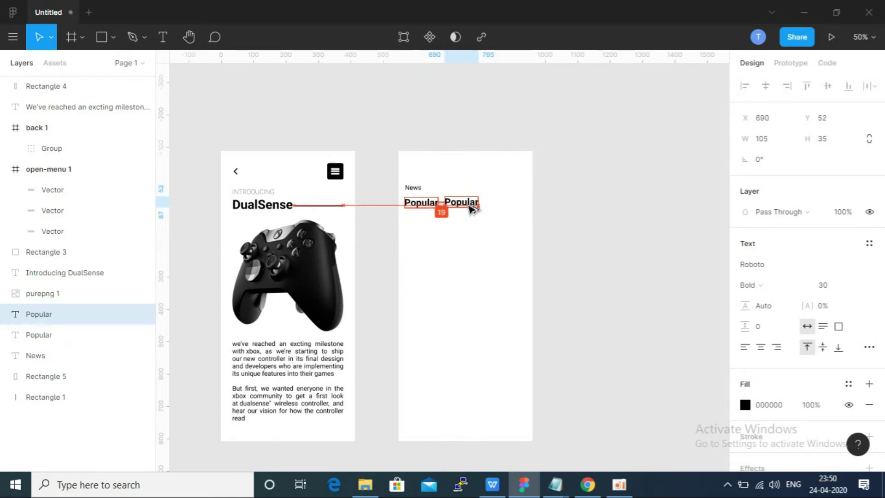
{"action": "left_click_drag", "start_coordinate": [469, 205], "coordinate": [470, 204]}
{"action": "left_click", "coordinate": [555, 484]}
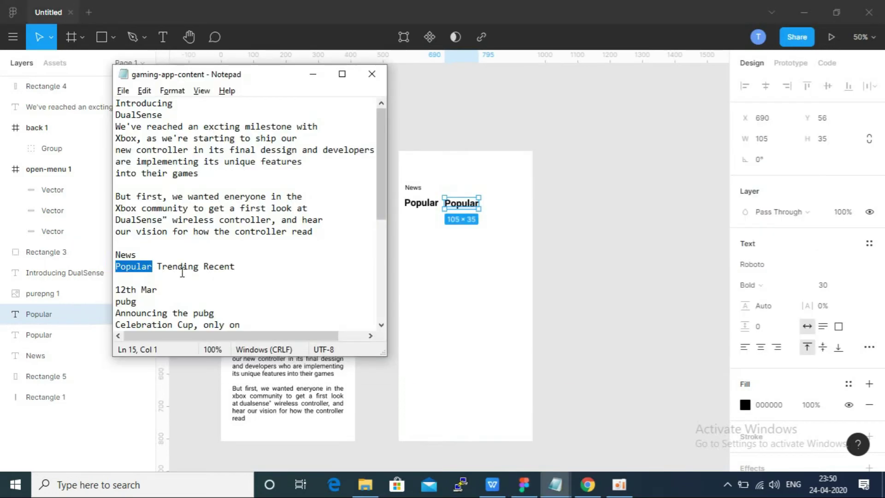
{"action": "left_click_drag", "start_coordinate": [157, 266], "coordinate": [202, 267]}
{"action": "key", "text": "alt+Tab"}
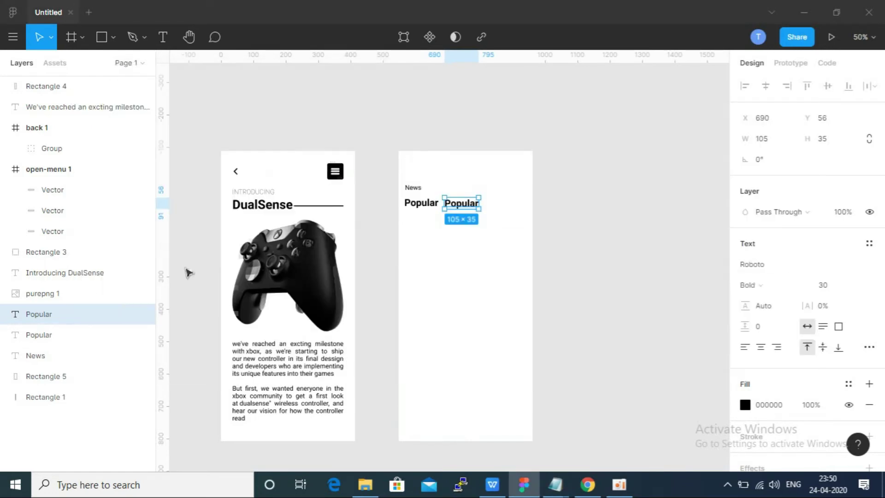
{"action": "double_click", "coordinate": [468, 207]}
{"action": "key", "text": "ctrl+v"}
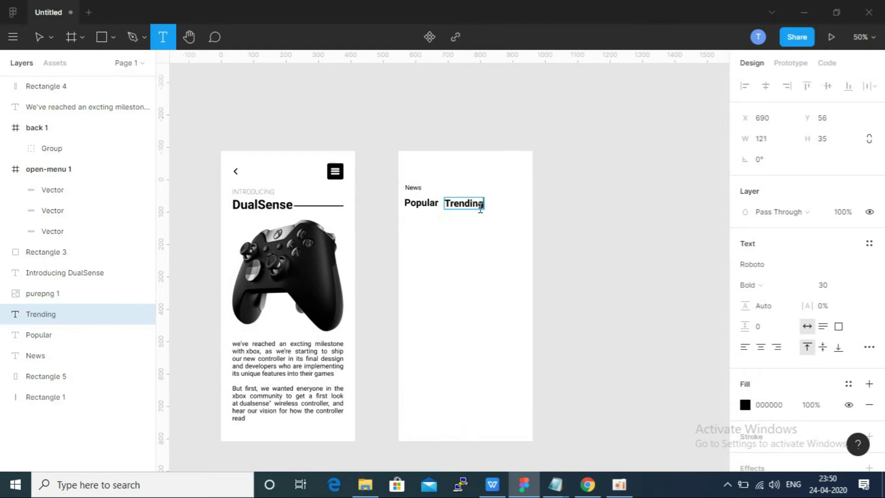
Step: Duplicate Trending, rename the copy to Recent, and position it to Trending's right
{"action": "key", "text": "alt+Tab"}
{"action": "left_click", "coordinate": [209, 271]}
{"action": "left_click_drag", "start_coordinate": [202, 266], "coordinate": [247, 264]}
{"action": "key", "text": "alt+Tab"}
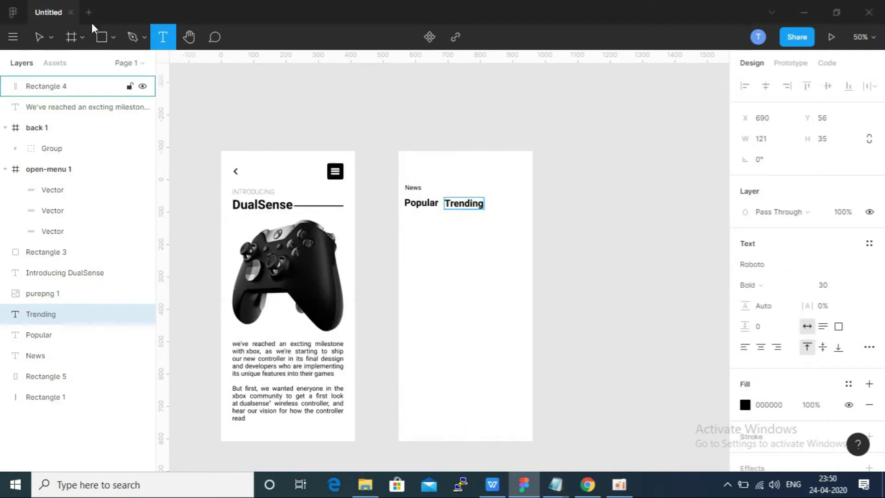
{"action": "left_click", "coordinate": [50, 37]}
{"action": "key", "text": "v"}
{"action": "left_click", "coordinate": [475, 207]}
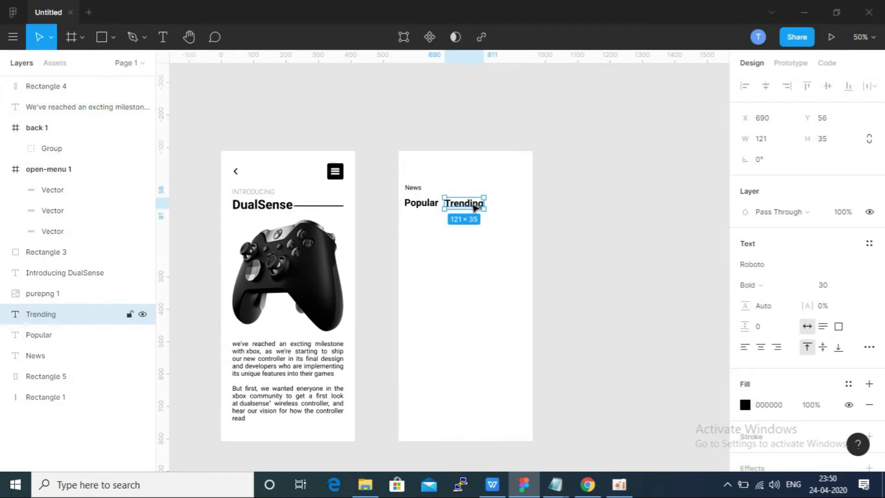
{"action": "left_click_drag", "start_coordinate": [475, 208], "coordinate": [519, 210]}
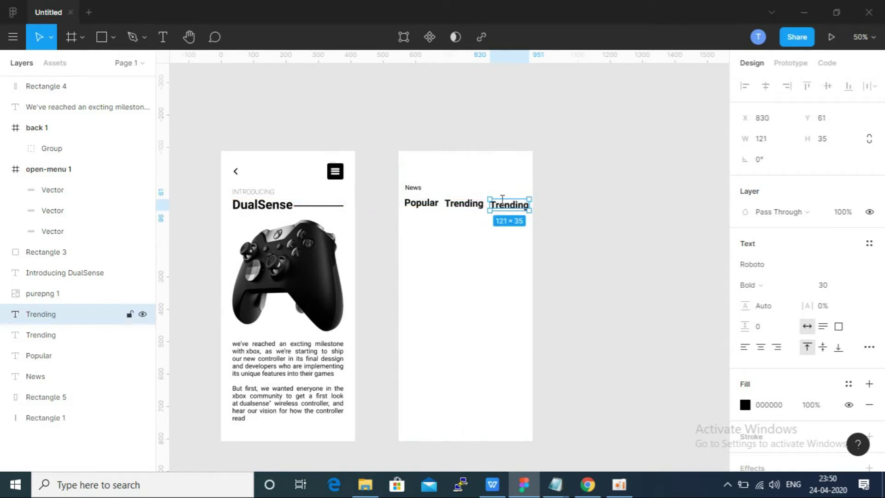
{"action": "double_click", "coordinate": [502, 203]}
{"action": "type", "text": "Recent"}
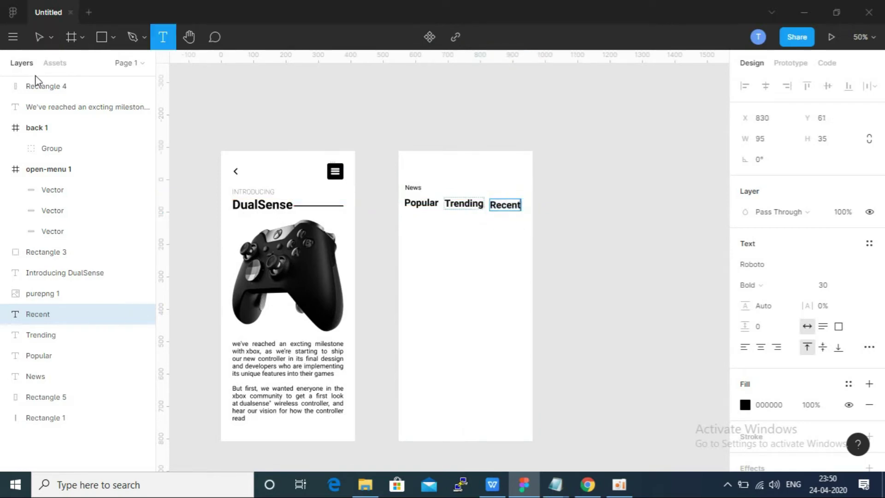
{"action": "key", "text": "Escape"}
{"action": "mouse_move", "coordinate": [508, 205]}
{"action": "left_mouse_down"}
{"action": "mouse_move", "coordinate": [516, 209]}
{"action": "mouse_move", "coordinate": [468, 206]}
{"action": "left_mouse_up"}
Step: Give the Trending and Recent labels a light grey C1C1C1 fill
{"action": "left_click", "coordinate": [507, 206], "text": "shift"}
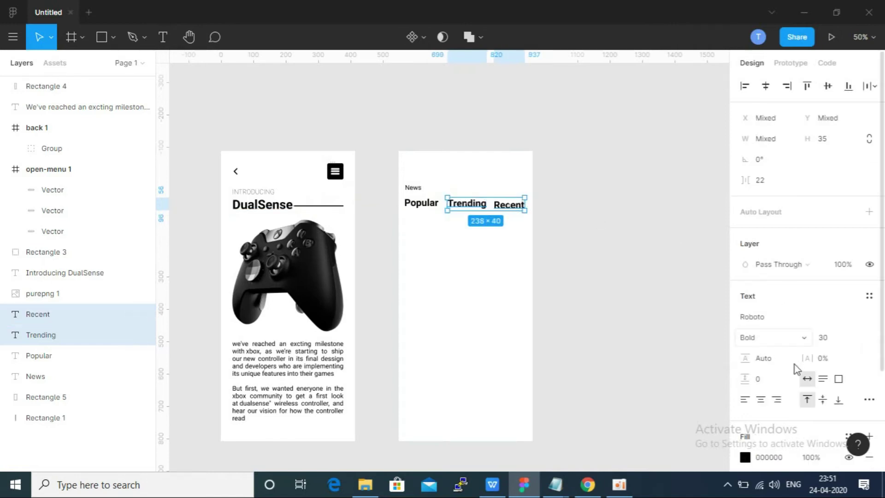
{"action": "left_click", "coordinate": [745, 457]}
{"action": "left_click_drag", "start_coordinate": [606, 251], "coordinate": [575, 198]}
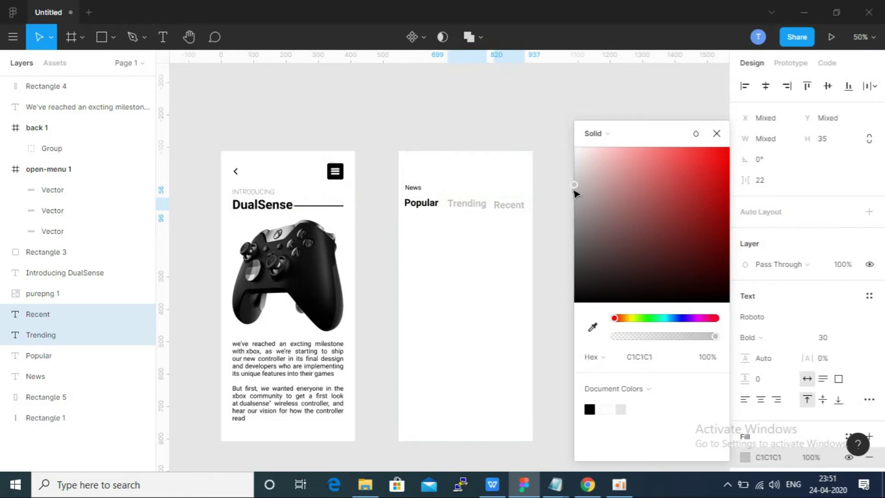
Step: Bottom-align the Popular, Trending and Recent tab labels in one row
{"action": "left_click_drag", "start_coordinate": [402, 195], "coordinate": [527, 216]}
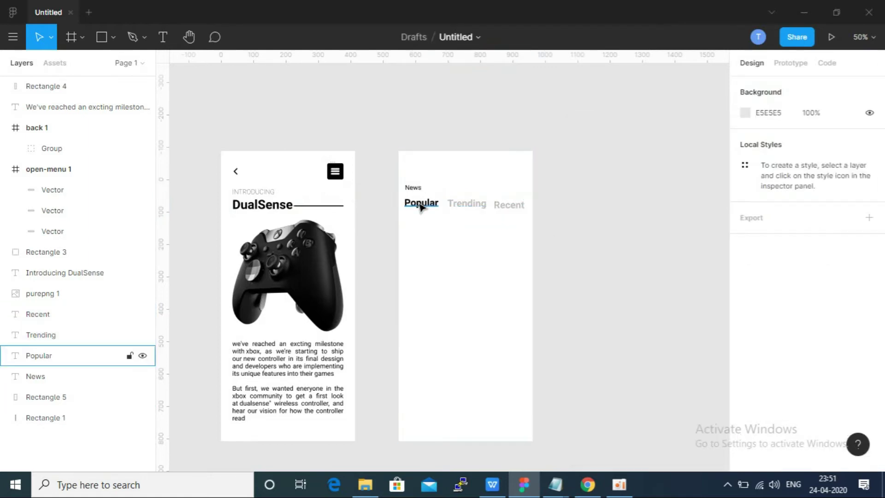
{"action": "left_click", "coordinate": [838, 347]}
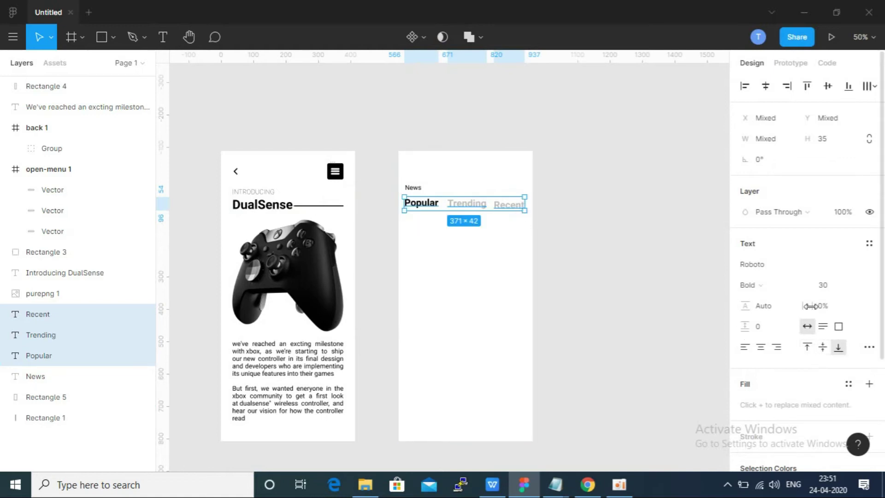
{"action": "left_click", "coordinate": [854, 89]}
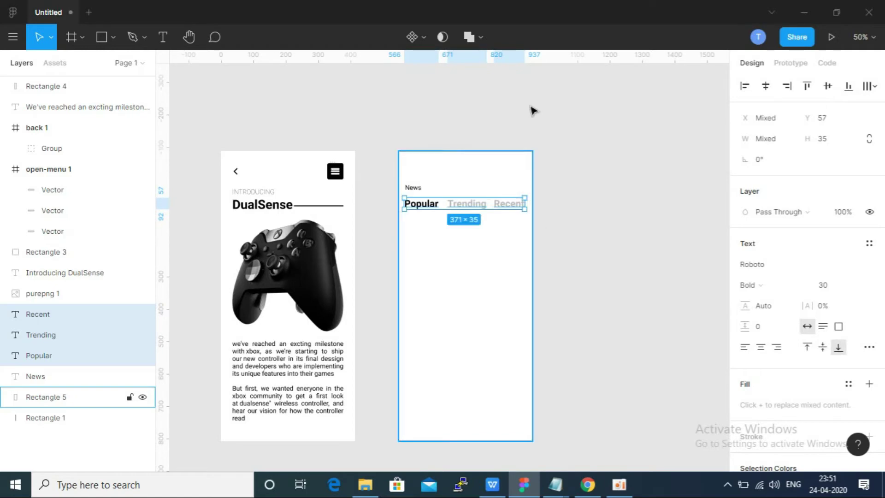
{"action": "left_click", "coordinate": [617, 218]}
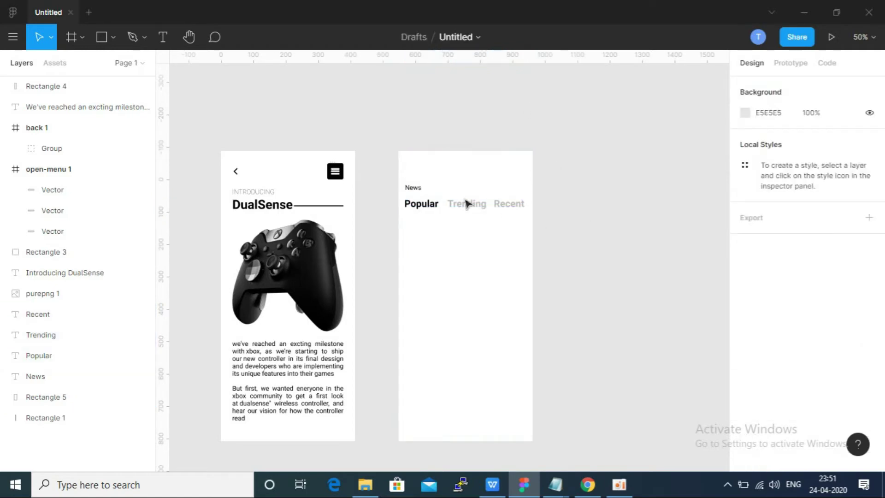
Step: Nudge the News heading up slightly and undo an accidental background move
{"action": "left_click_drag", "start_coordinate": [417, 189], "coordinate": [420, 196]}
{"action": "left_click", "coordinate": [617, 216]}
{"action": "left_click_drag", "start_coordinate": [235, 165], "coordinate": [246, 173]}
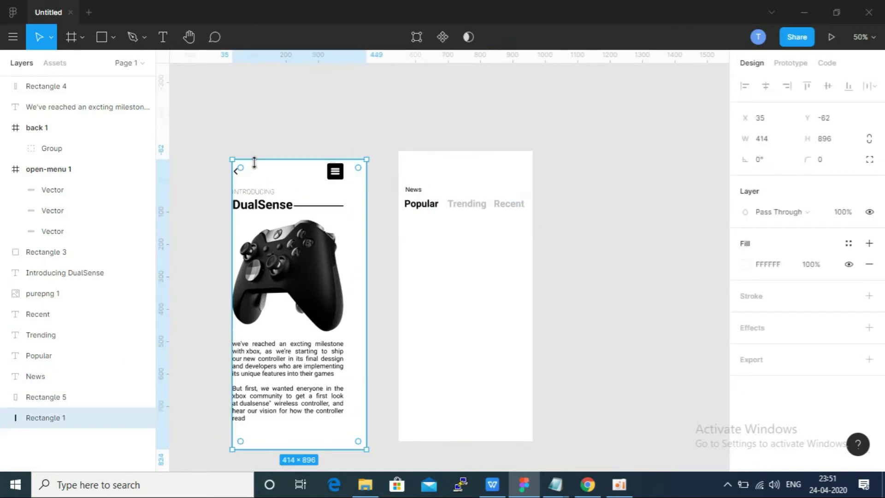
{"action": "key", "text": "ctrl+z"}
Step: Select the DualSense screen's menu icon together with its black square background
{"action": "left_click", "coordinate": [335, 170]}
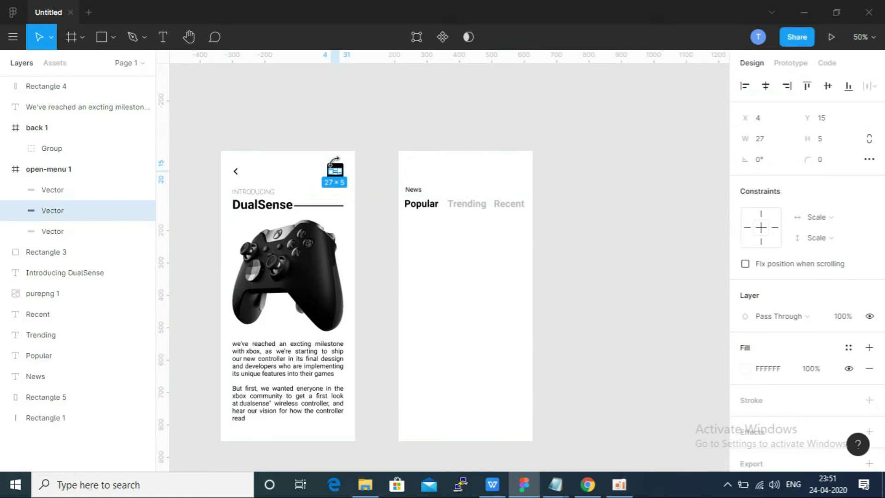
{"action": "scroll", "coordinate": [338, 164], "scroll_direction": "up", "scroll_amount": 5}
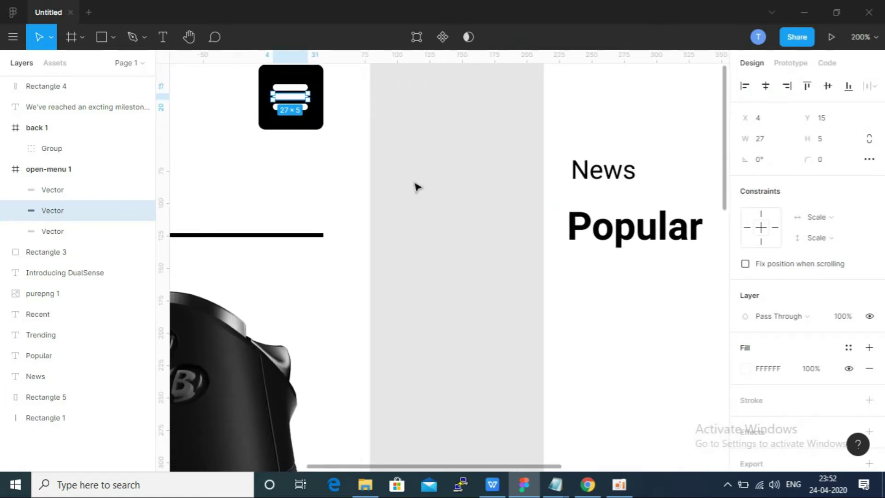
{"action": "left_click", "coordinate": [291, 103]}
{"action": "left_click", "coordinate": [52, 231]}
{"action": "left_click", "coordinate": [330, 120]}
{"action": "left_click", "coordinate": [307, 108]}
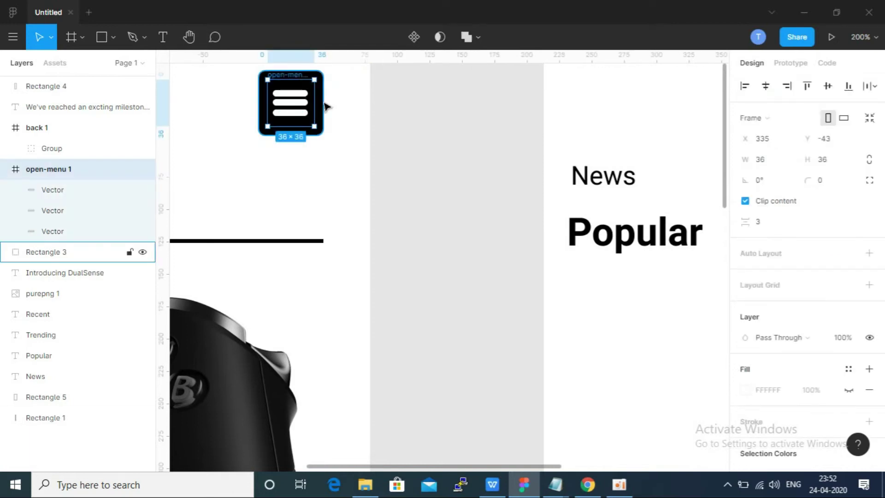
{"action": "left_click", "coordinate": [306, 119], "text": "shift"}
Step: Copy the menu icon, group it, and place it in the News screen's top-right corner
{"action": "mouse_move", "coordinate": [306, 118]}
{"action": "left_mouse_down", "text": "alt"}
{"action": "mouse_move", "coordinate": [570, 157]}
{"action": "mouse_move", "coordinate": [624, 132]}
{"action": "left_mouse_up", "text": "alt"}
{"action": "key", "text": "ctrl+g"}
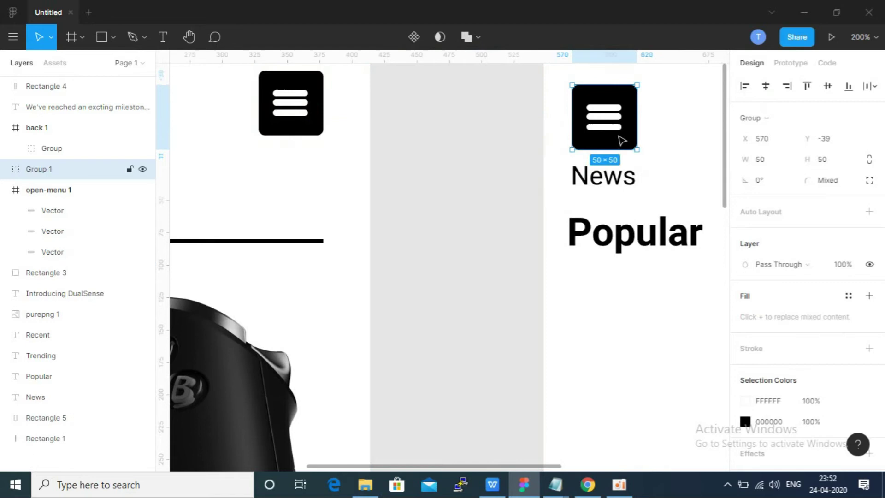
{"action": "key", "text": "minus"}
{"action": "key", "text": "minus"}
{"action": "left_click_drag", "start_coordinate": [483, 224], "coordinate": [581, 229]}
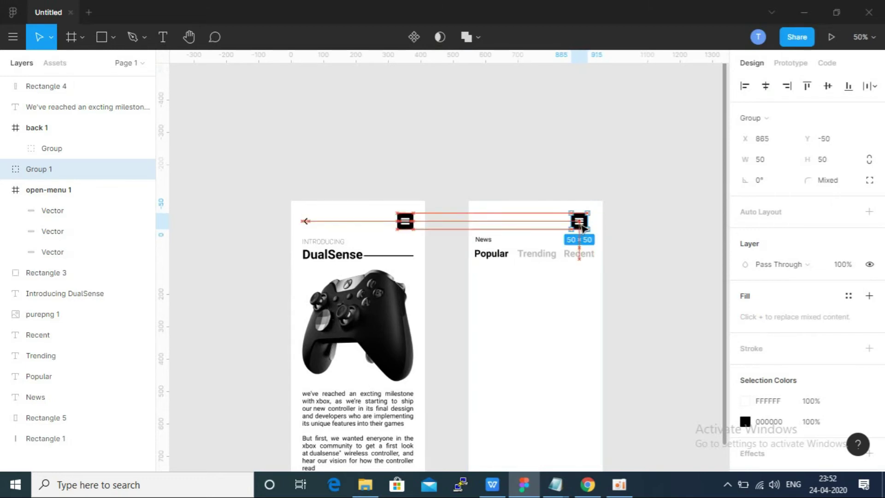
{"action": "left_click_drag", "start_coordinate": [582, 228], "coordinate": [589, 226]}
{"action": "left_click", "coordinate": [664, 238]}
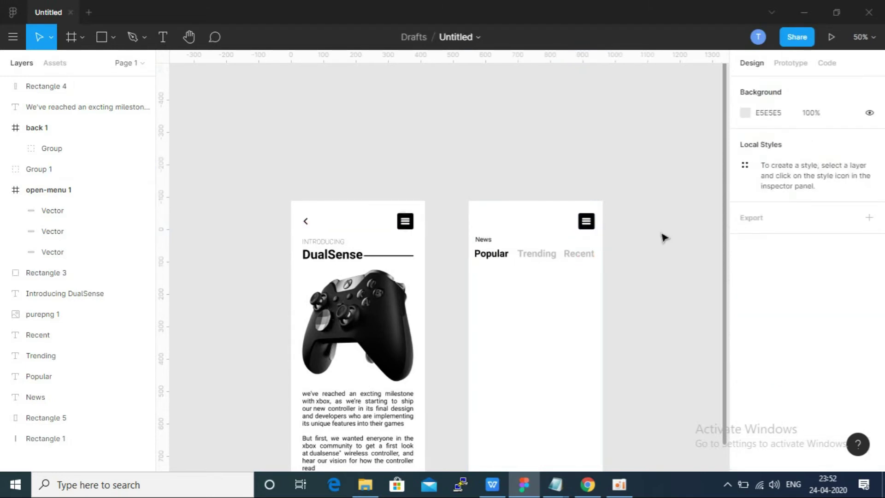
{"action": "scroll", "coordinate": [557, 238], "scroll_direction": "down", "scroll_amount": 1}
{"action": "scroll", "coordinate": [553, 235], "scroll_direction": "down", "scroll_amount": 3}
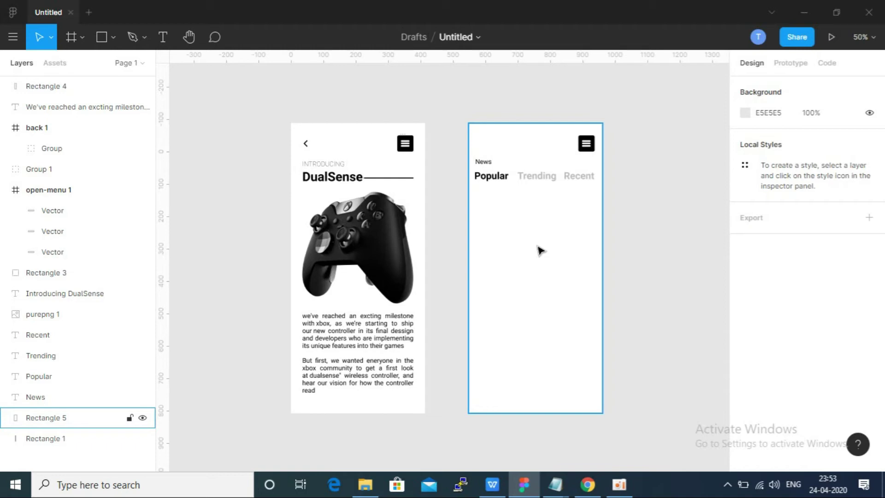
Step: Copy the date 12th Mar from the content notes
{"action": "key", "text": "alt+Tab"}
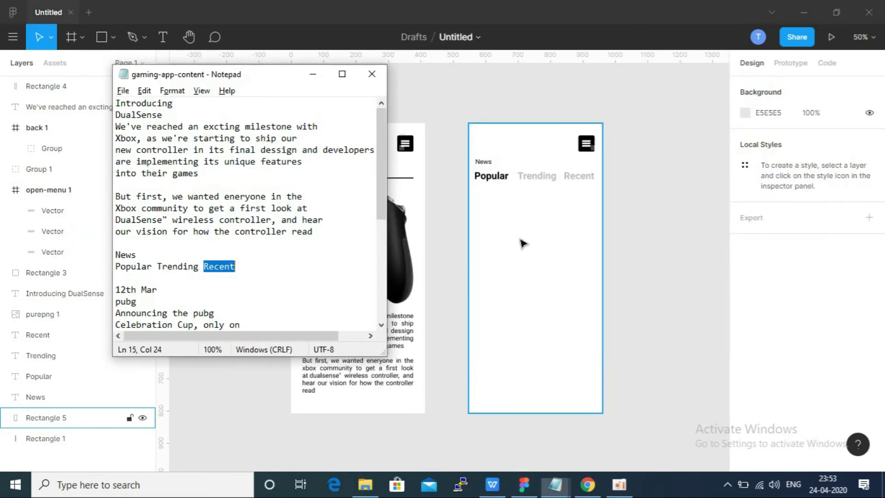
{"action": "left_click", "coordinate": [179, 279]}
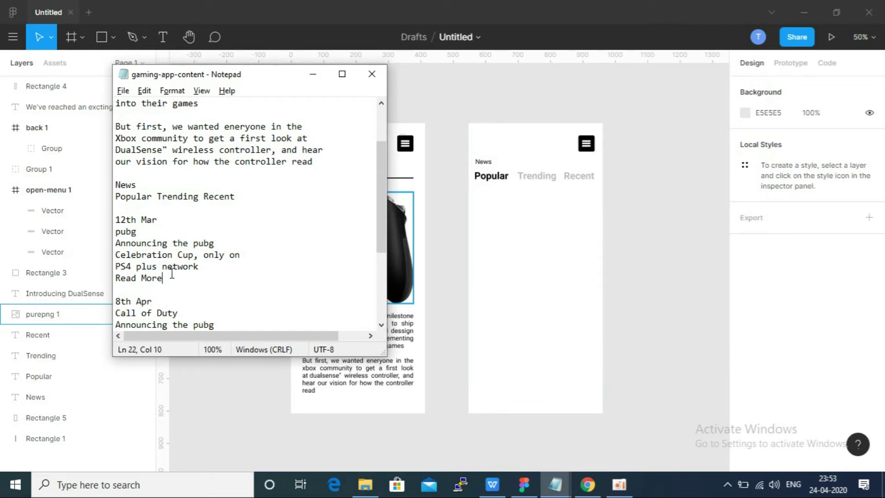
{"action": "left_click_drag", "start_coordinate": [175, 219], "coordinate": [119, 219]}
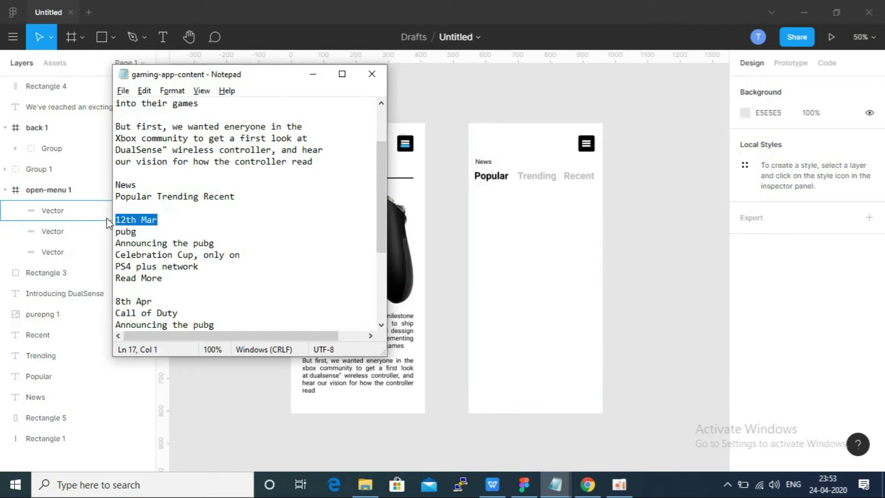
{"action": "key", "text": "alt+Tab"}
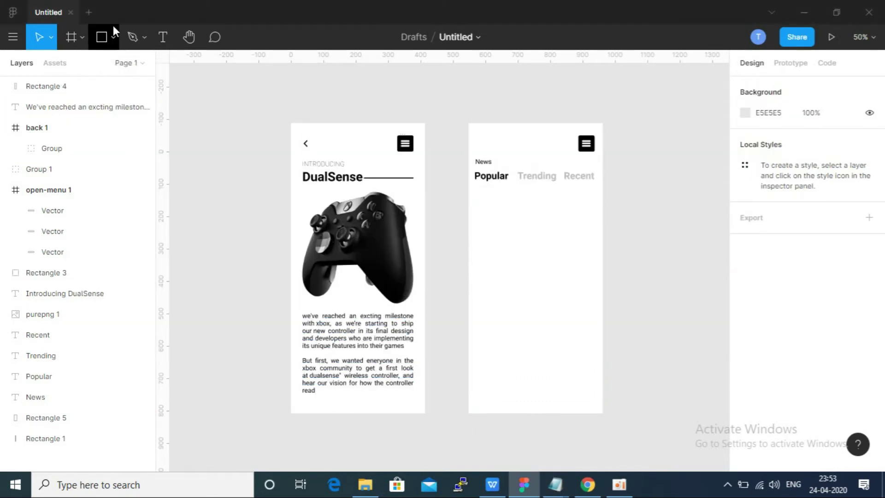
Step: Draw the light grey F6F6F6 card rectangles, 368×203, beneath the tabs
{"action": "left_click", "coordinate": [113, 28]}
{"action": "left_click_drag", "start_coordinate": [475, 192], "coordinate": [594, 241]}
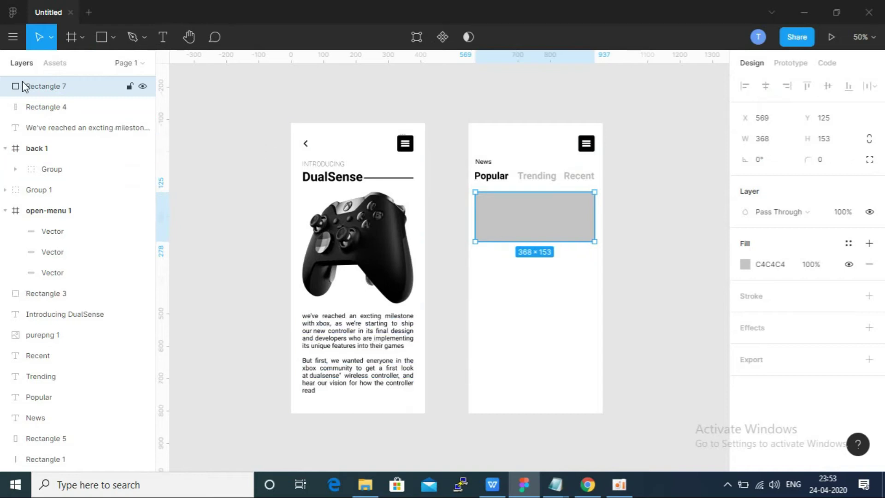
{"action": "left_click", "coordinate": [745, 266]}
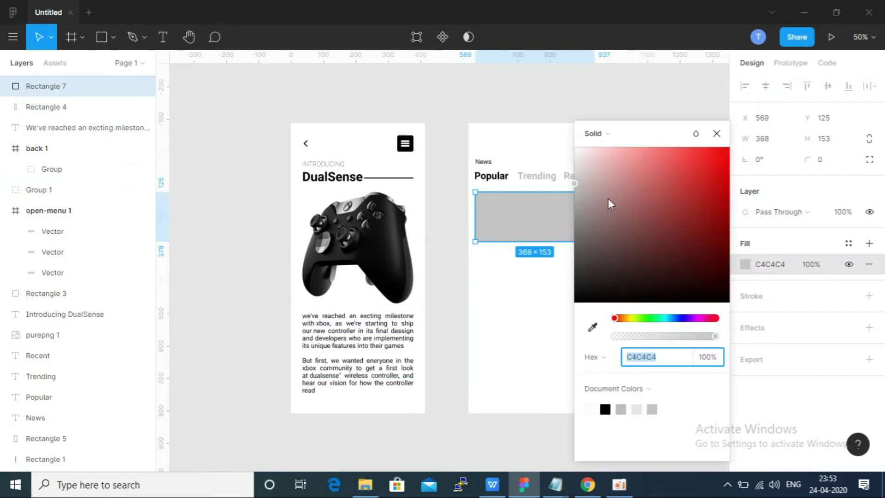
{"action": "left_click_drag", "start_coordinate": [610, 202], "coordinate": [574, 159]}
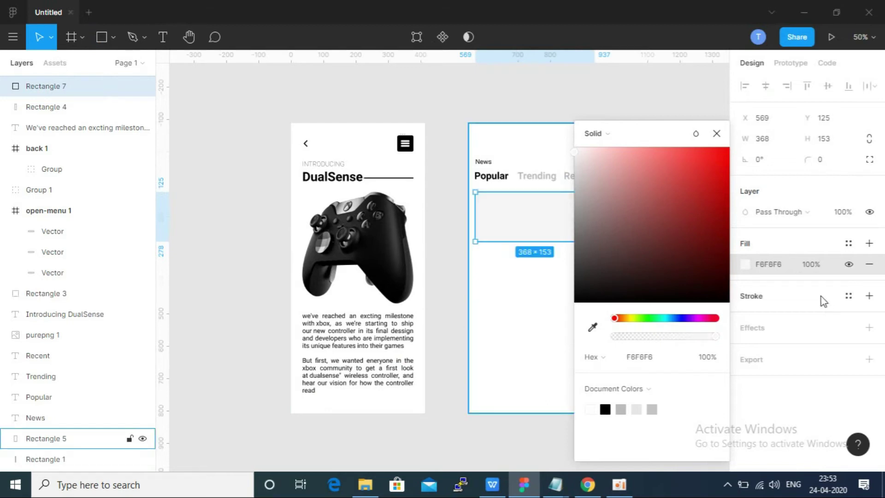
{"action": "left_click", "coordinate": [530, 223]}
{"action": "left_click_drag", "start_coordinate": [534, 242], "coordinate": [534, 250]}
{"action": "left_click", "coordinate": [658, 288]}
{"action": "left_click", "coordinate": [565, 239]}
{"action": "left_click_drag", "start_coordinate": [541, 249], "coordinate": [543, 381]}
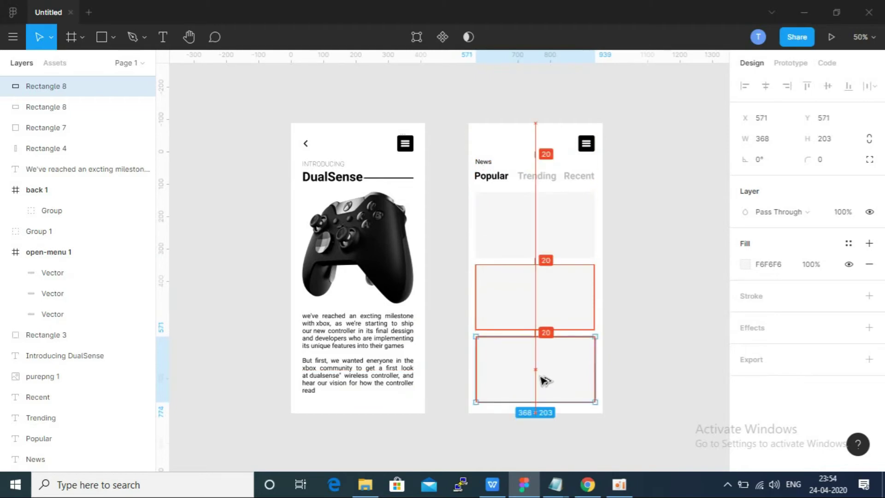
{"action": "left_click", "coordinate": [683, 293]}
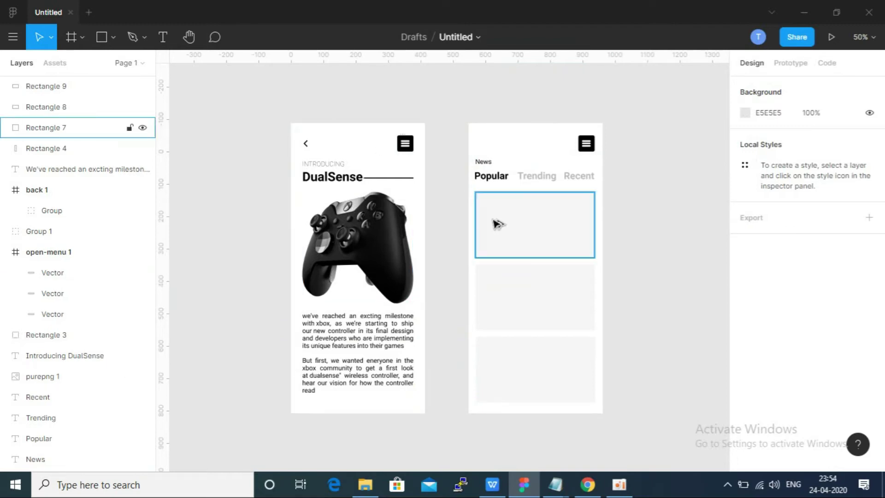
{"action": "key", "text": "alt+Tab"}
{"action": "key", "text": "alt+Tab"}
{"action": "key", "text": "alt+Tab"}
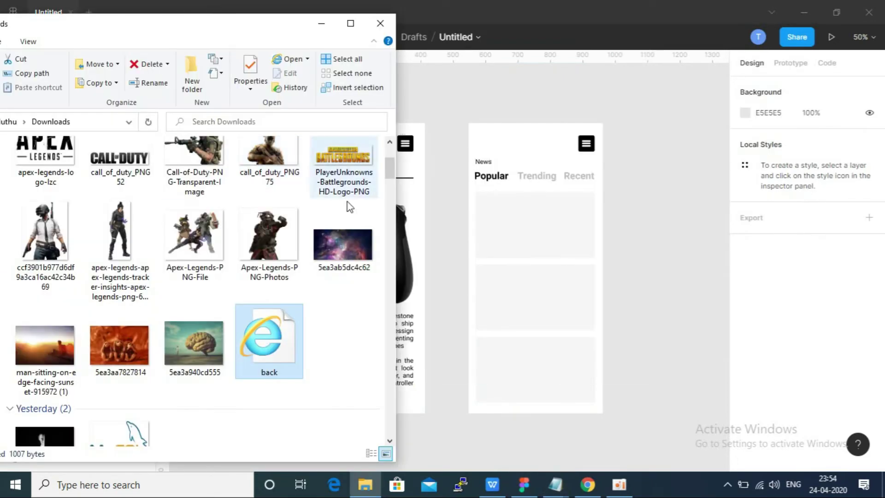
Step: Set the News cards' corner radius to 10
{"action": "left_click", "coordinate": [518, 298]}
{"action": "key", "text": "BackSpace"}
{"action": "left_click", "coordinate": [592, 295]}
{"action": "left_click", "coordinate": [831, 159]}
{"action": "type", "text": "1"}
{"action": "left_click", "coordinate": [592, 365]}
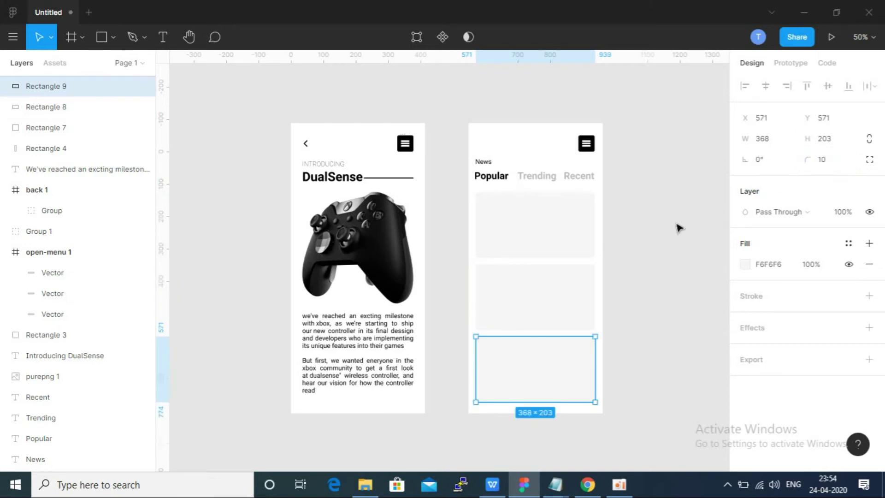
{"action": "left_click", "coordinate": [659, 235]}
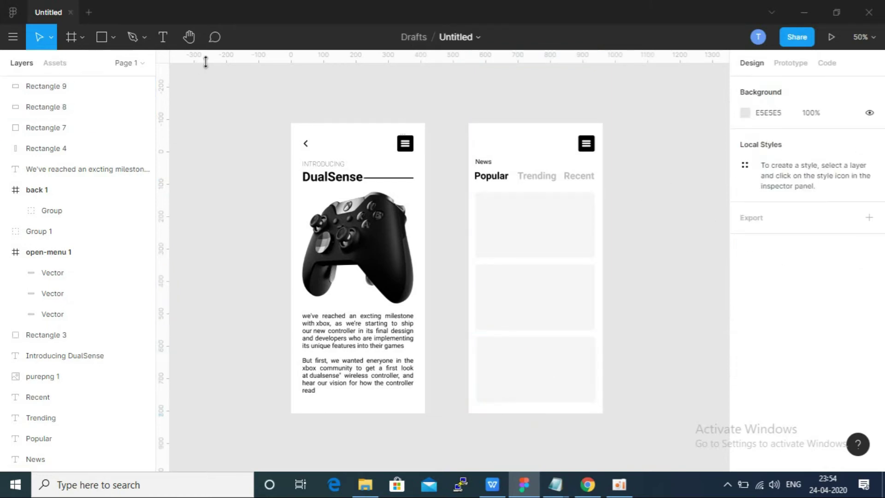
Step: Drag the PUBG character image from Downloads toward the Figma canvas
{"action": "key", "text": "alt+Tab"}
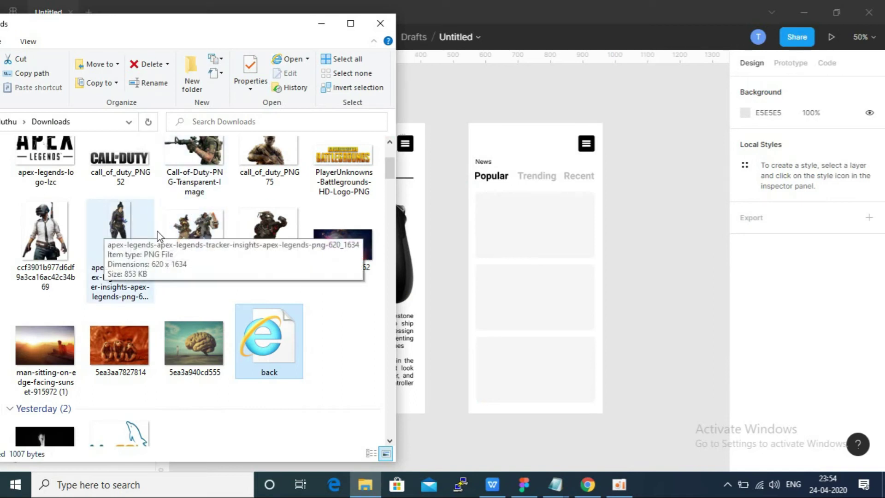
{"action": "scroll", "coordinate": [159, 236], "scroll_direction": "up", "scroll_amount": 3}
{"action": "mouse_move", "coordinate": [256, 264]}
{"action": "left_mouse_down"}
{"action": "mouse_move", "coordinate": [534, 225]}
{"action": "mouse_move", "coordinate": [548, 241]}
{"action": "mouse_move", "coordinate": [269, 258]}
{"action": "left_mouse_up"}
{"action": "mouse_move", "coordinate": [45, 359]}
{"action": "left_mouse_down"}
{"action": "mouse_move", "coordinate": [539, 235]}
{"action": "mouse_move", "coordinate": [556, 253]}
{"action": "left_mouse_up"}
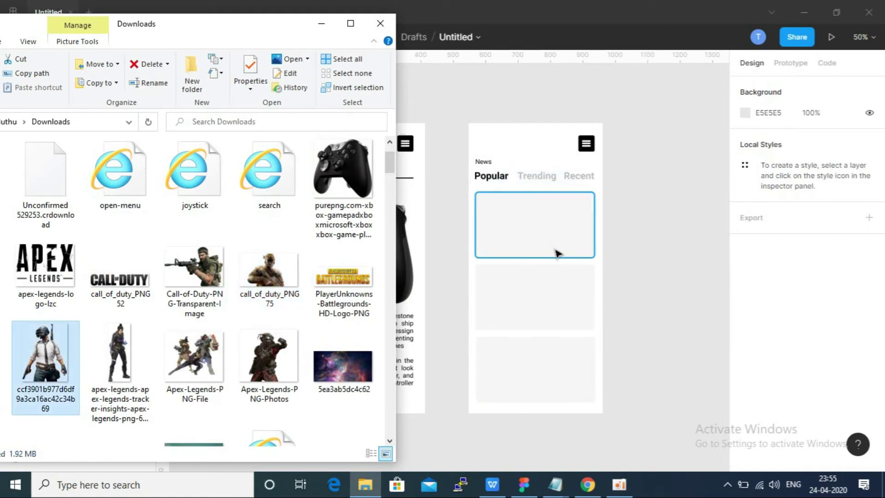
Step: Drop the PUBG image on the canvas and scale it down into the first news card
{"action": "left_click", "coordinate": [322, 23]}
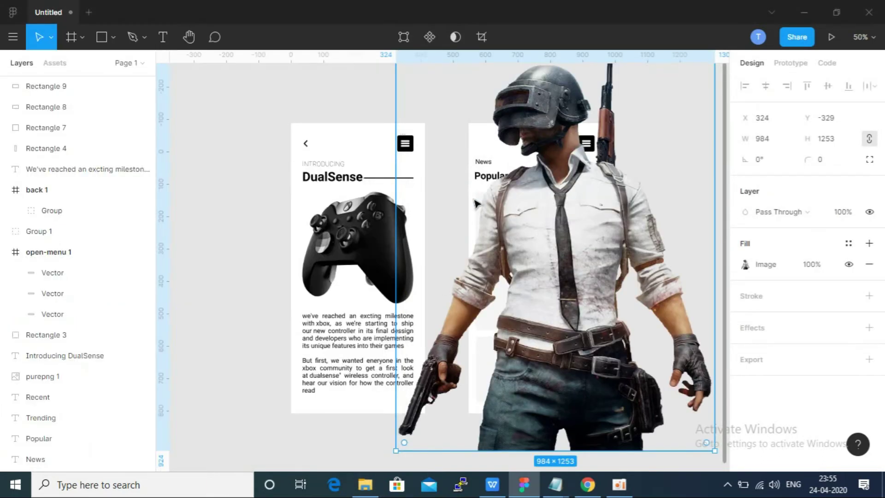
{"action": "scroll", "coordinate": [615, 124], "scroll_direction": "up", "scroll_amount": 1}
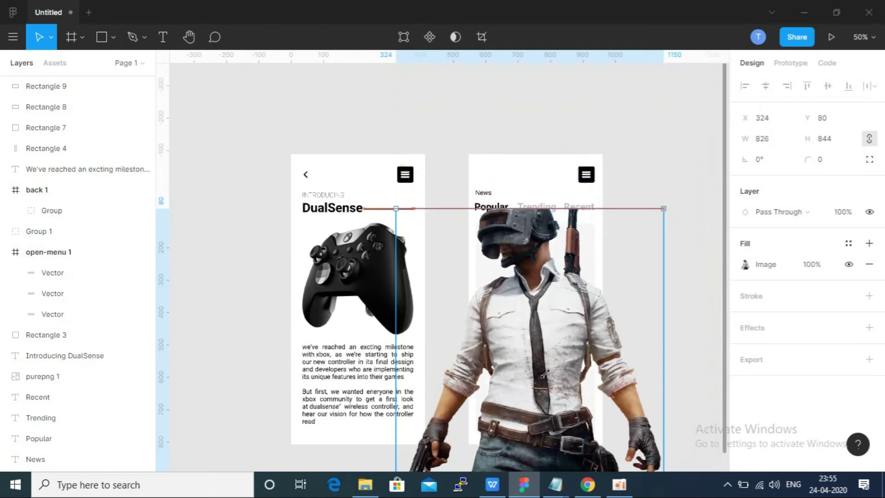
{"action": "left_click_drag", "start_coordinate": [688, 133], "coordinate": [514, 395]}
{"action": "left_click_drag", "start_coordinate": [478, 438], "coordinate": [540, 205]}
{"action": "key", "text": "ctrl+z"}
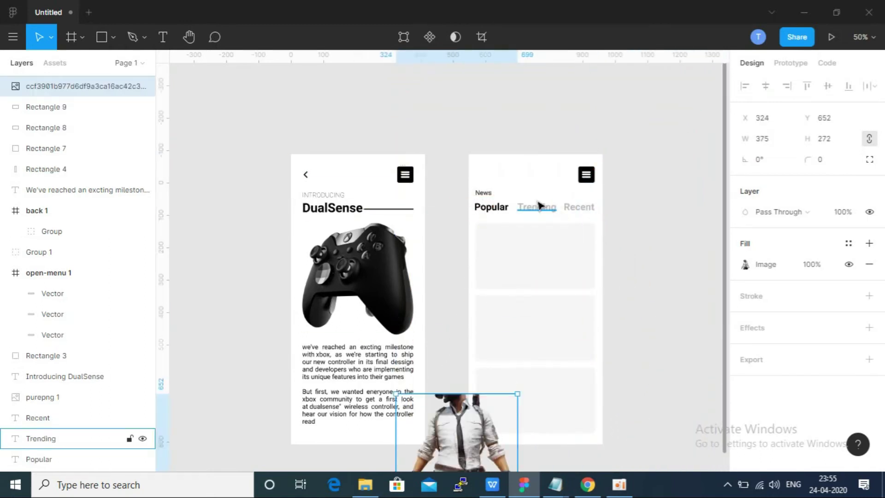
{"action": "key", "text": "ctrl+z"}
{"action": "mouse_move", "coordinate": [713, 77]}
{"action": "left_mouse_down"}
{"action": "mouse_move", "coordinate": [571, 257]}
{"action": "mouse_move", "coordinate": [595, 210]}
{"action": "mouse_move", "coordinate": [587, 238]}
{"action": "left_mouse_up"}
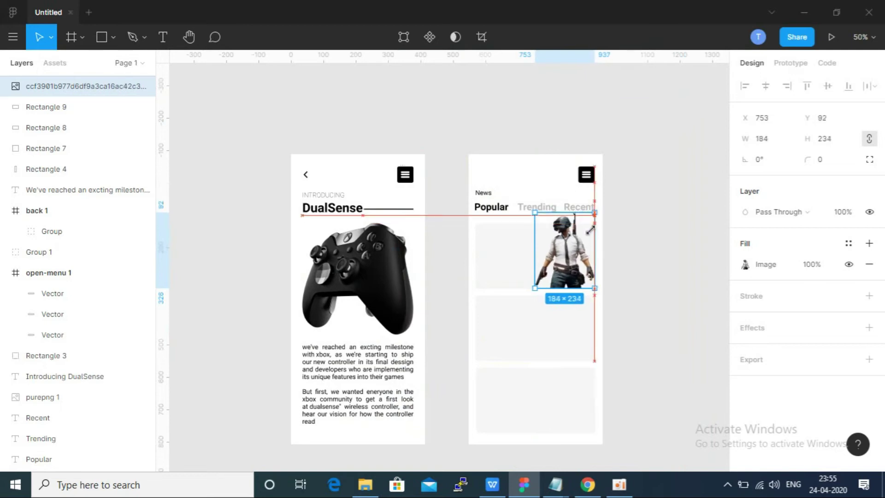
{"action": "left_click", "coordinate": [630, 280]}
Step: Zoom to 100% and fine-tune the PUBG image to 148×189 on the card's right side
{"action": "key", "text": "shift+0"}
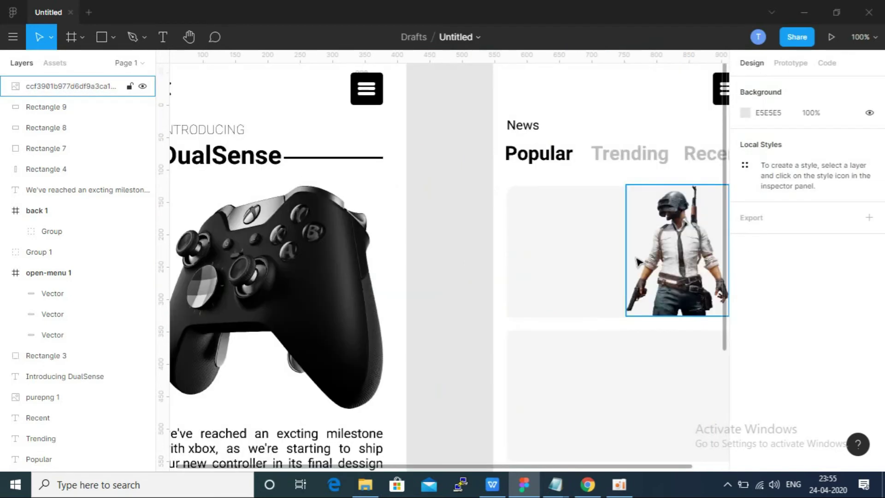
{"action": "left_click_drag", "start_coordinate": [512, 332], "coordinate": [372, 325]}
{"action": "left_click", "coordinate": [497, 244]}
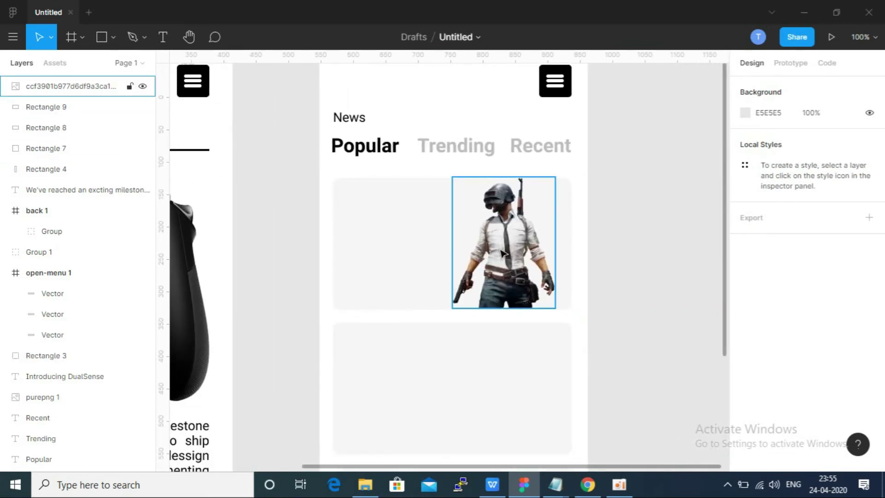
{"action": "left_click", "coordinate": [623, 241]}
{"action": "left_click", "coordinate": [552, 229]}
{"action": "left_click_drag", "start_coordinate": [552, 188], "coordinate": [546, 196]}
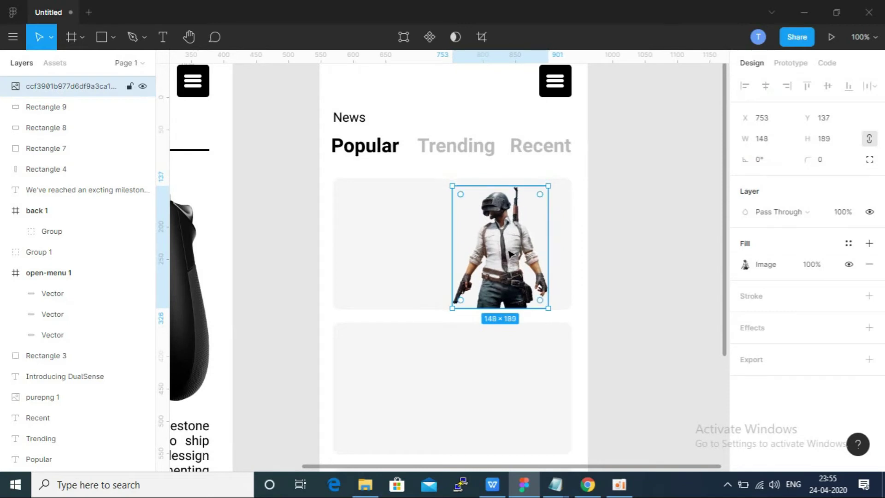
{"action": "left_click_drag", "start_coordinate": [509, 253], "coordinate": [519, 255]}
{"action": "left_click", "coordinate": [628, 243]}
{"action": "key", "text": "alt+Tab"}
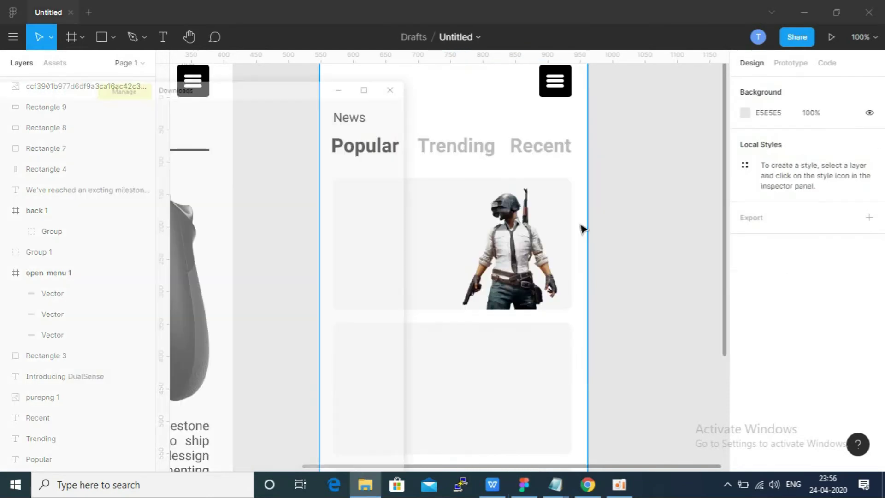
{"action": "key", "text": "alt+Tab"}
{"action": "key", "text": "alt+Tab"}
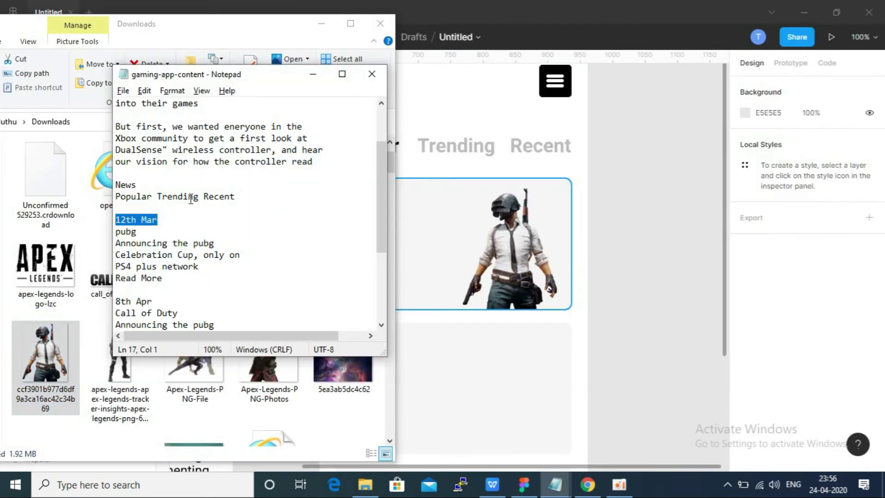
Step: Add a 12th Mar date at the first card's top-left, size 14, in grey C2C2C2
{"action": "left_click", "coordinate": [442, 225]}
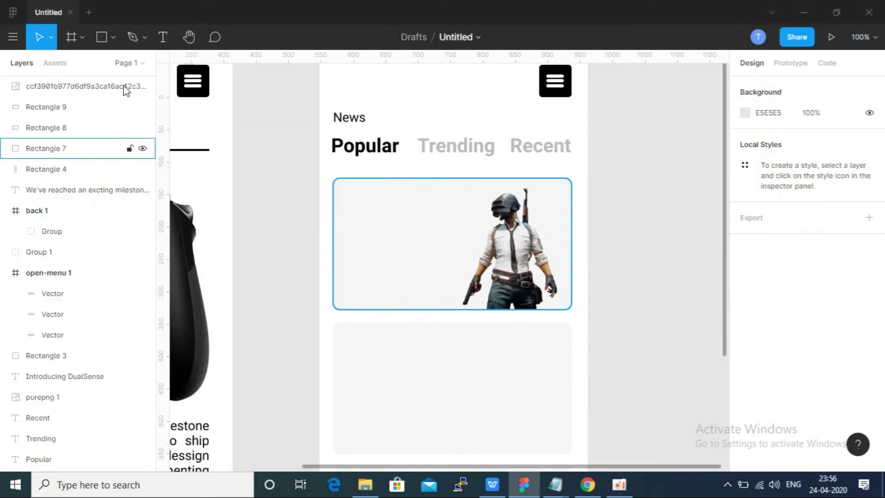
{"action": "key", "text": "t"}
{"action": "left_click", "coordinate": [346, 196]}
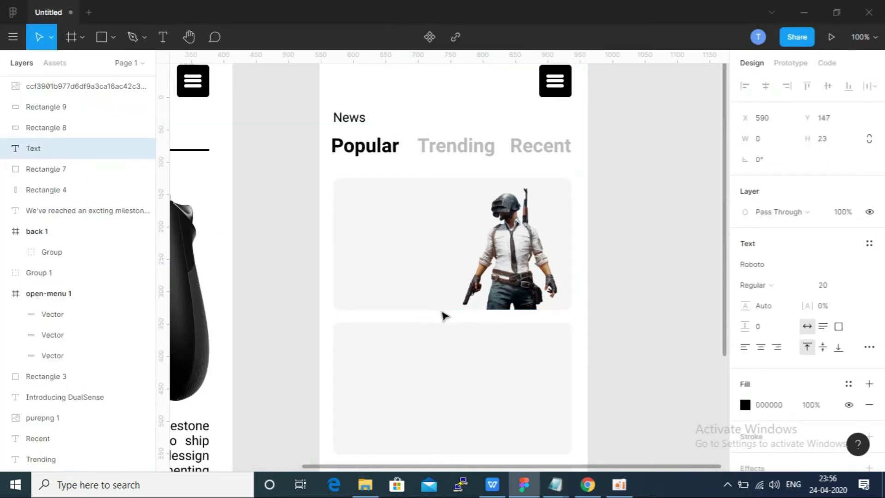
{"action": "type", "text": "12th Mar"}
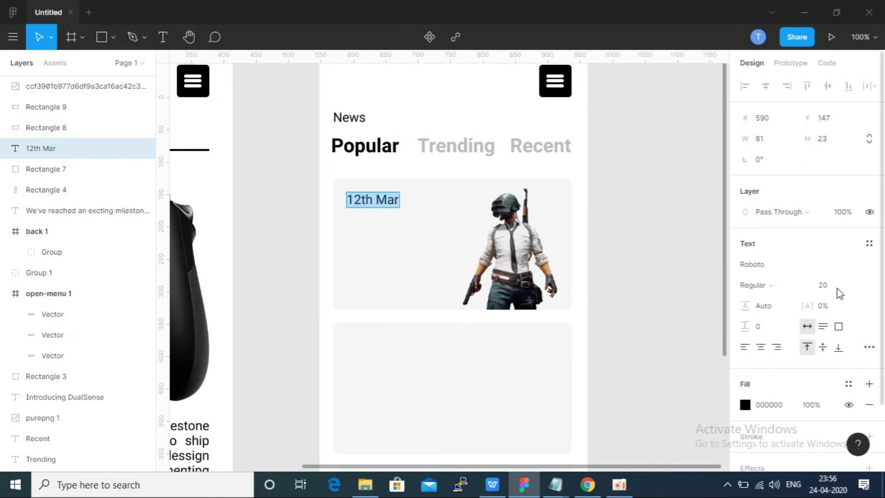
{"action": "left_click", "coordinate": [855, 286]}
{"action": "left_click", "coordinate": [848, 313]}
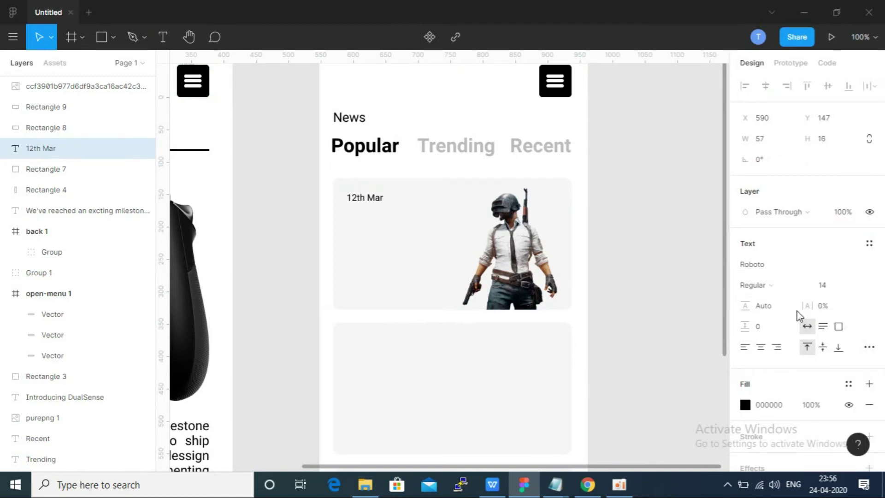
{"action": "left_click", "coordinate": [745, 405]}
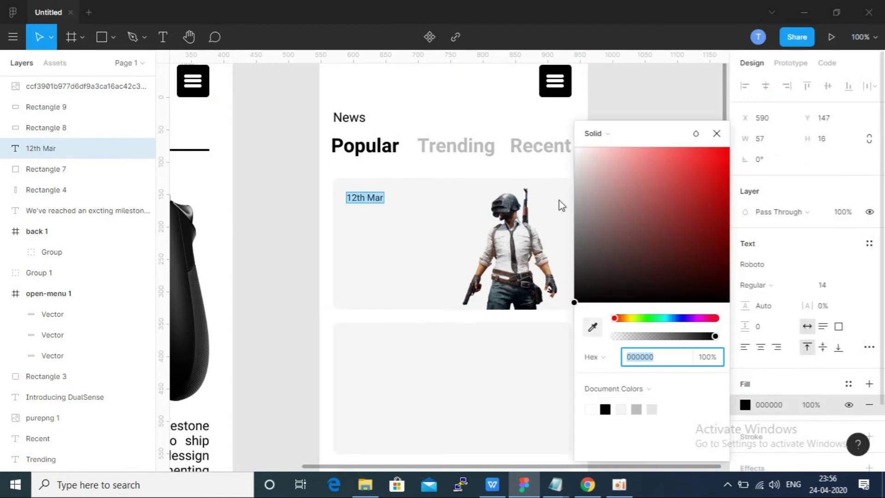
{"action": "key", "text": "i"}
{"action": "left_click", "coordinate": [490, 144]}
{"action": "left_click", "coordinate": [787, 375]}
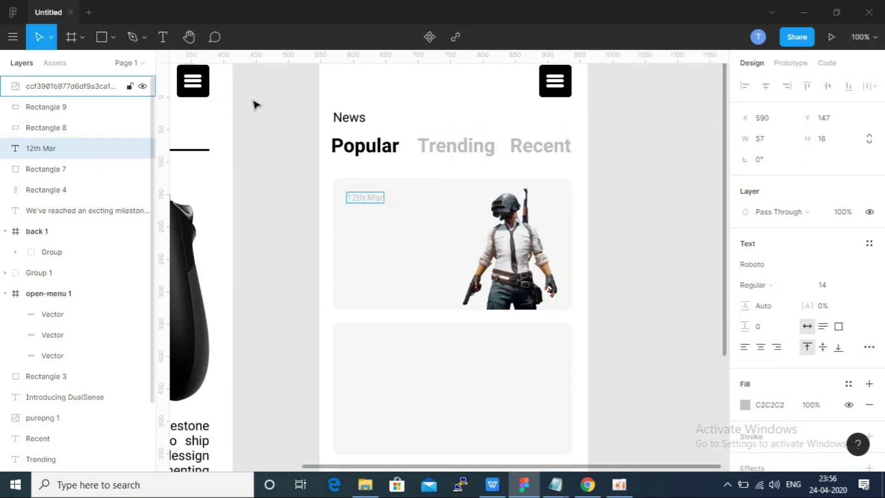
Step: Check the card, image and date placement, then fetch the title text from the notes
{"action": "left_click", "coordinate": [407, 210]}
{"action": "left_click", "coordinate": [507, 238]}
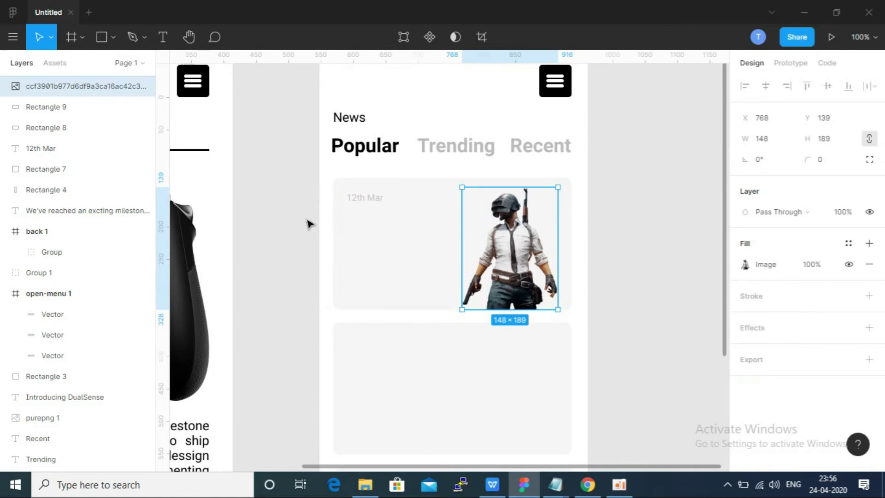
{"action": "left_click", "coordinate": [308, 223]}
{"action": "left_click", "coordinate": [366, 199]}
{"action": "left_click", "coordinate": [660, 226]}
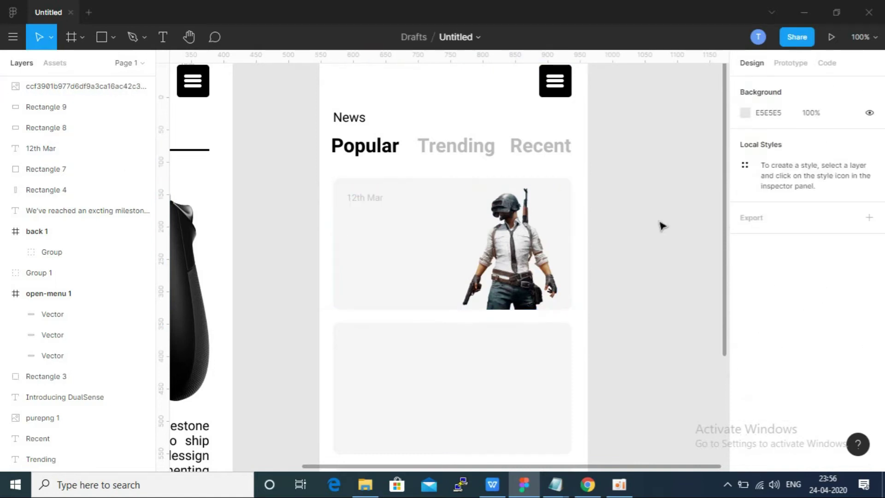
{"action": "key", "text": "alt+Tab"}
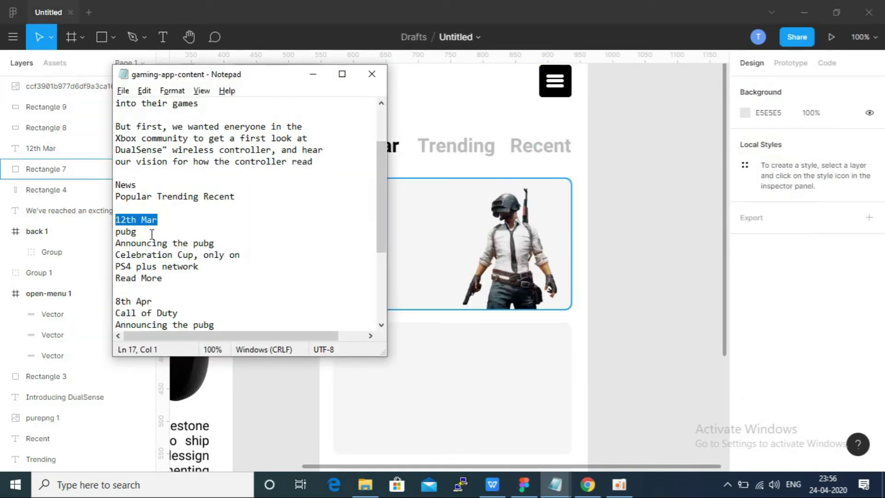
{"action": "key", "text": "alt+Tab"}
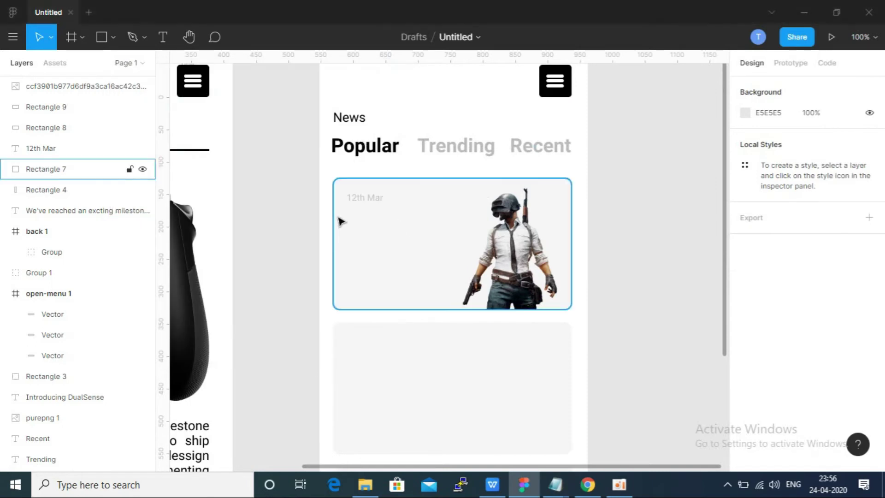
Step: Add a Bold size-24 Pubg title under the date, then copy the description from the notes
{"action": "key", "text": "t"}
{"action": "left_click", "coordinate": [348, 220]}
{"action": "type", "text": "pubg"}
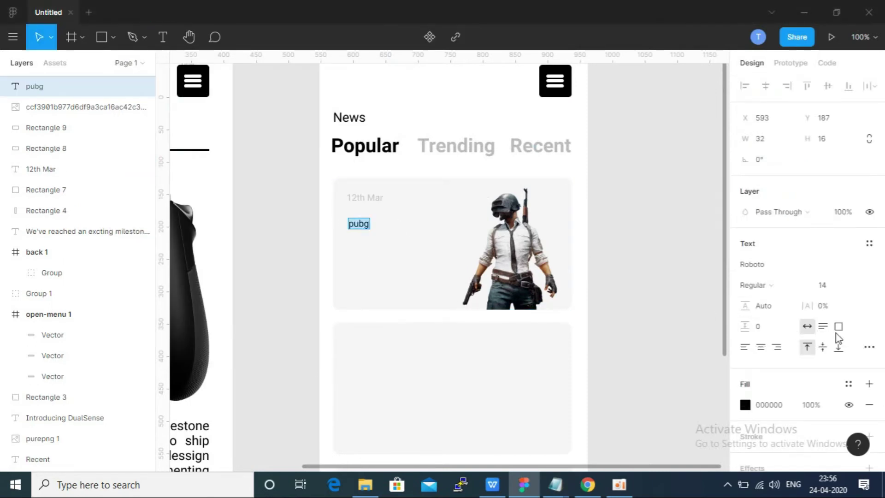
{"action": "left_click", "coordinate": [855, 289]}
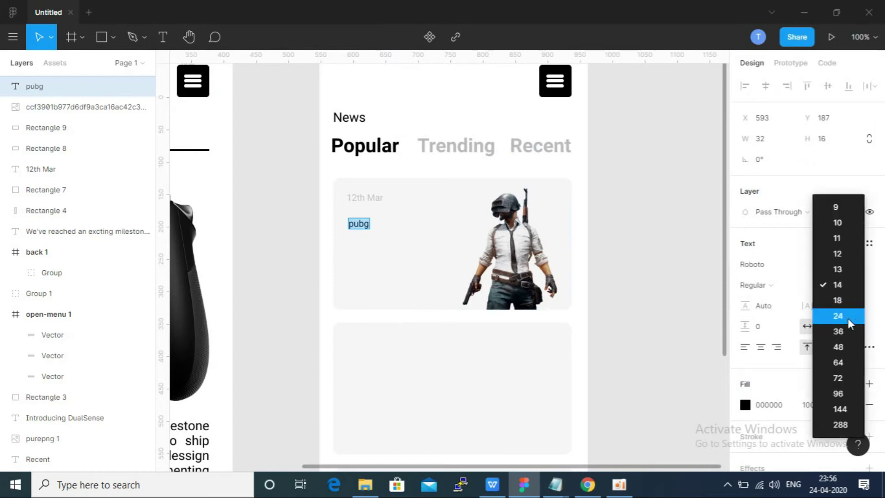
{"action": "left_click", "coordinate": [847, 318]}
{"action": "left_click", "coordinate": [776, 291]}
{"action": "left_click", "coordinate": [783, 322]}
{"action": "type", "text": "P"}
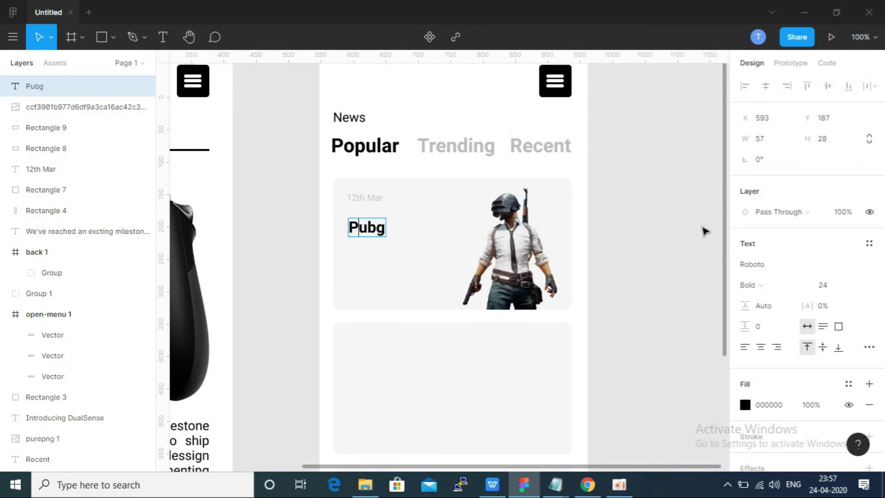
{"action": "key", "text": "shift+Tab"}
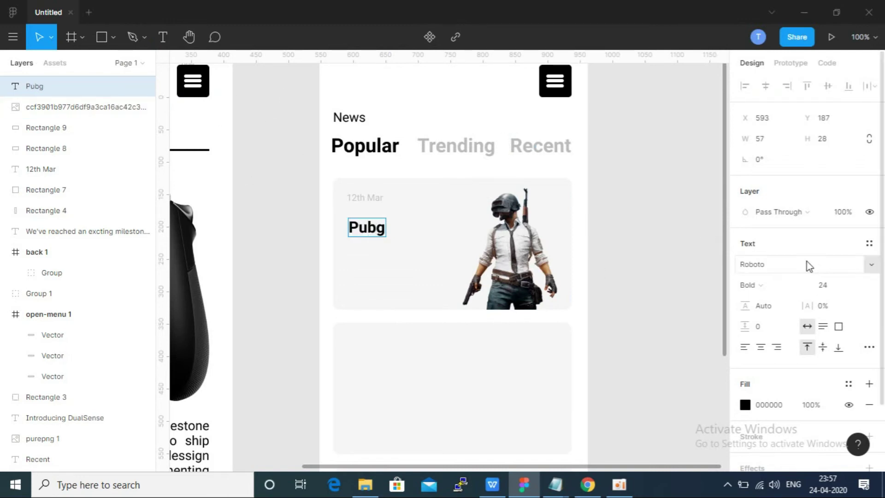
{"action": "left_click_drag", "start_coordinate": [374, 229], "coordinate": [373, 221]}
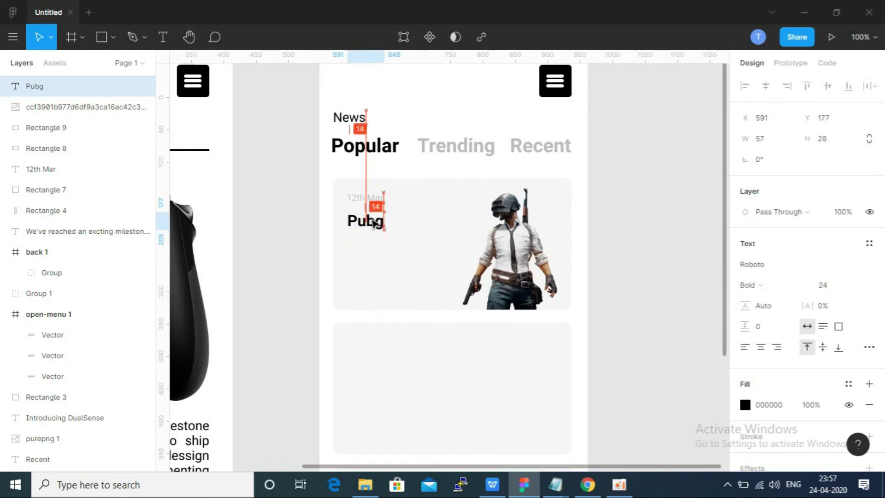
{"action": "left_click", "coordinate": [653, 263]}
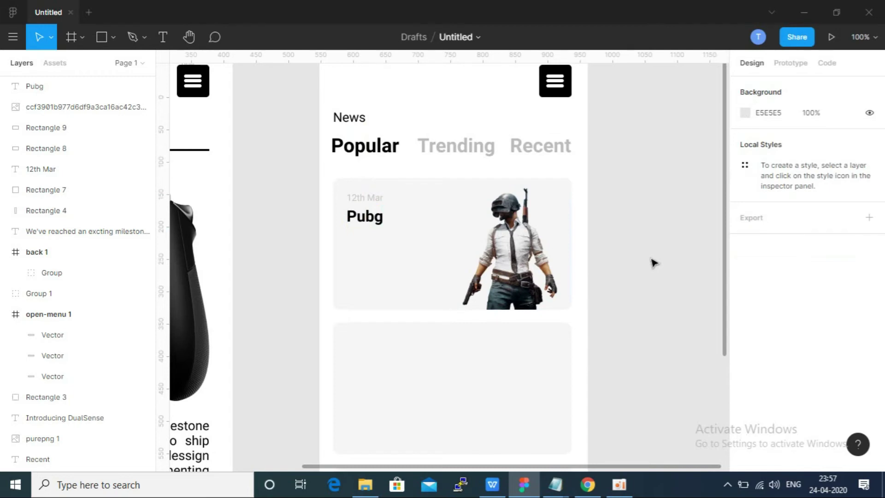
{"action": "left_click", "coordinate": [565, 489]}
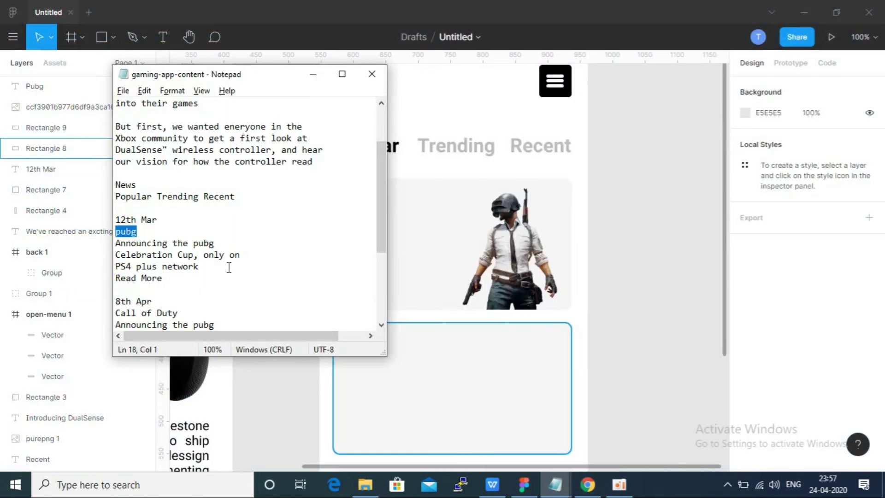
{"action": "left_click_drag", "start_coordinate": [204, 277], "coordinate": [111, 242]}
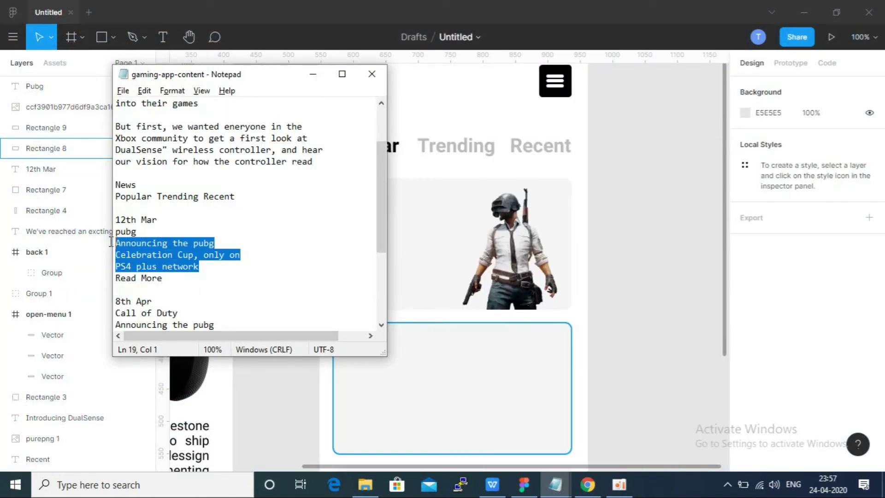
Step: Paste the copied description as a new text below the Pubg title, at size 12
{"action": "key", "text": "alt+Tab"}
{"action": "key", "text": "t"}
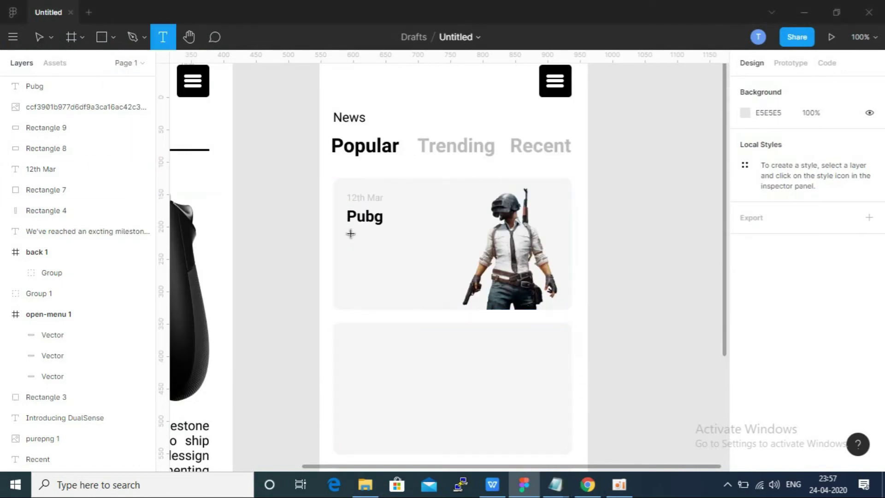
{"action": "left_click", "coordinate": [350, 234]}
{"action": "type", "text": "Announcing the pubg Celebration Cup, only on PS4 plus network"}
{"action": "key", "text": "ctrl+a"}
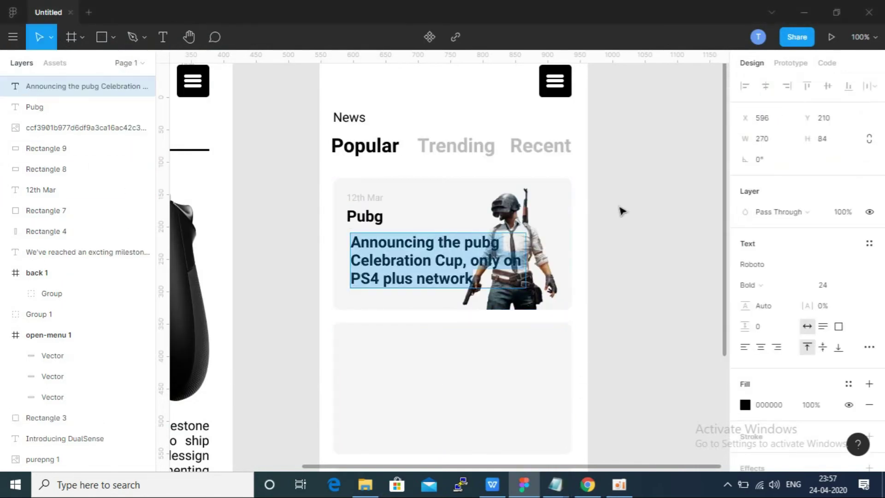
{"action": "left_click", "coordinate": [852, 287]}
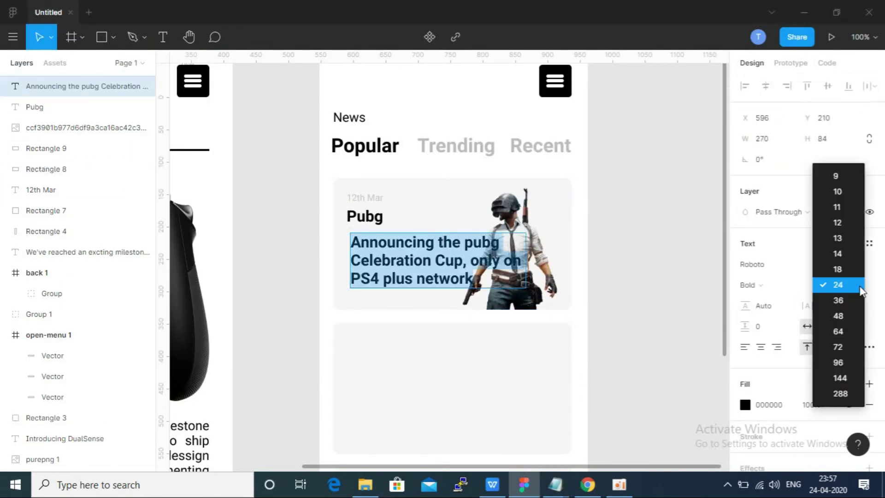
{"action": "left_click", "coordinate": [849, 225]}
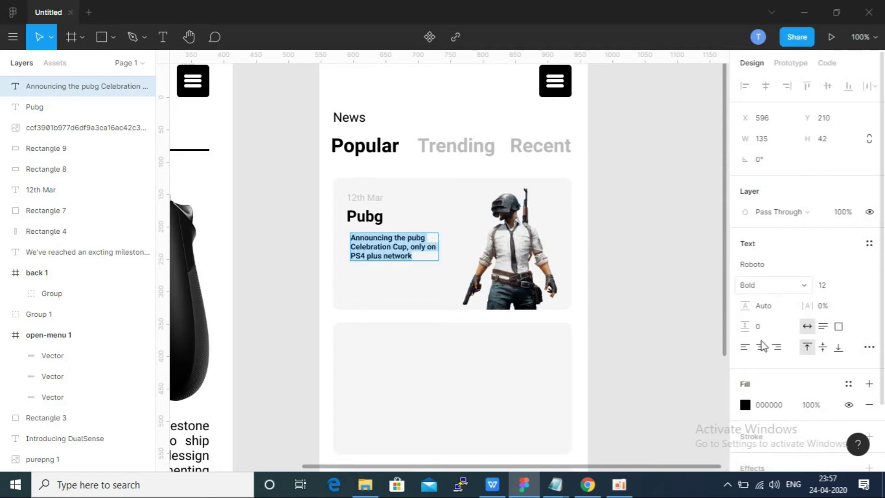
Step: Make the description fill gray BABABA, sampled from the Trending text
{"action": "left_click", "coordinate": [745, 405]}
{"action": "left_click", "coordinate": [593, 328]}
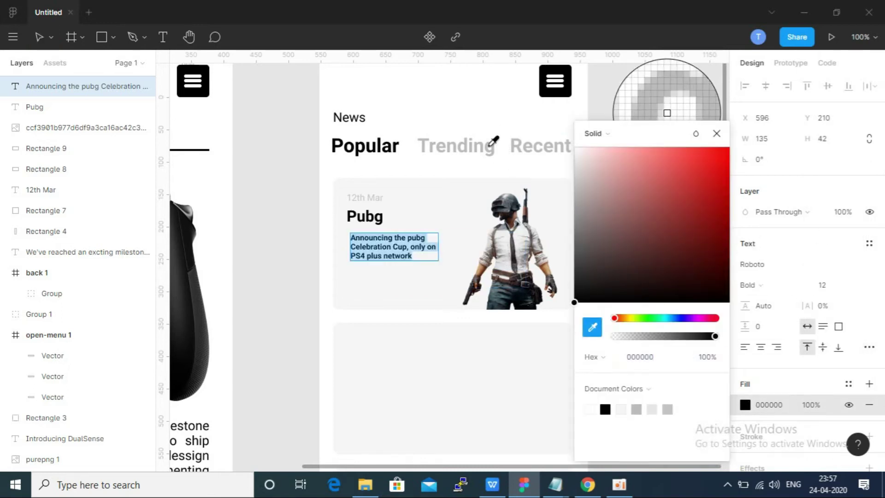
{"action": "left_click", "coordinate": [460, 143]}
{"action": "left_click", "coordinate": [593, 327]}
{"action": "left_click", "coordinate": [490, 143]}
{"action": "left_click", "coordinate": [394, 252]}
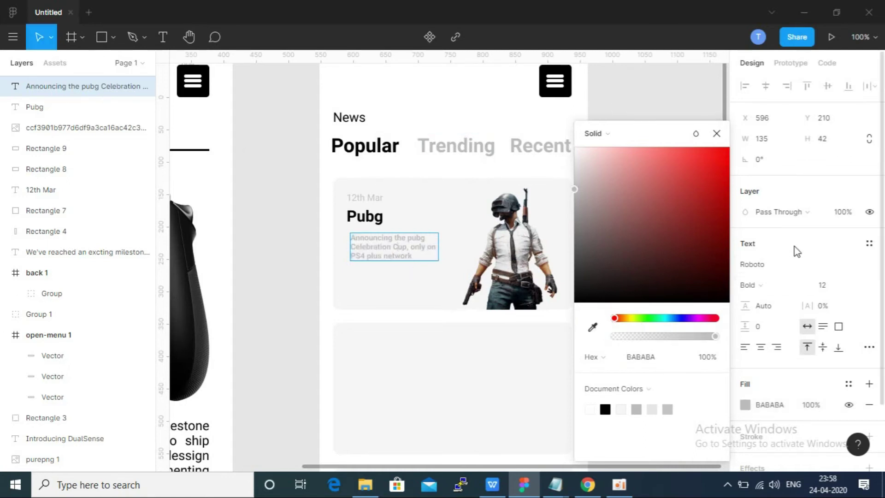
{"action": "left_click", "coordinate": [416, 257]}
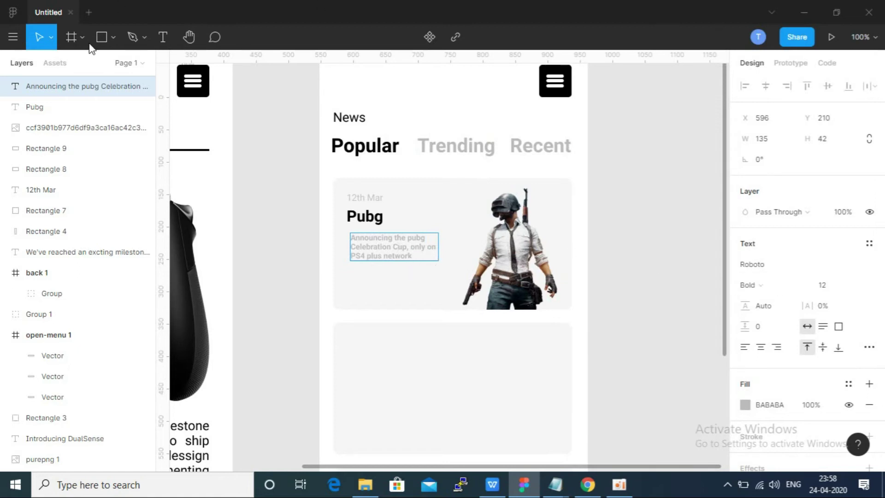
Step: Shift the date, title and description down beside the PUBG character image
{"action": "left_click_drag", "start_coordinate": [383, 257], "coordinate": [379, 253]}
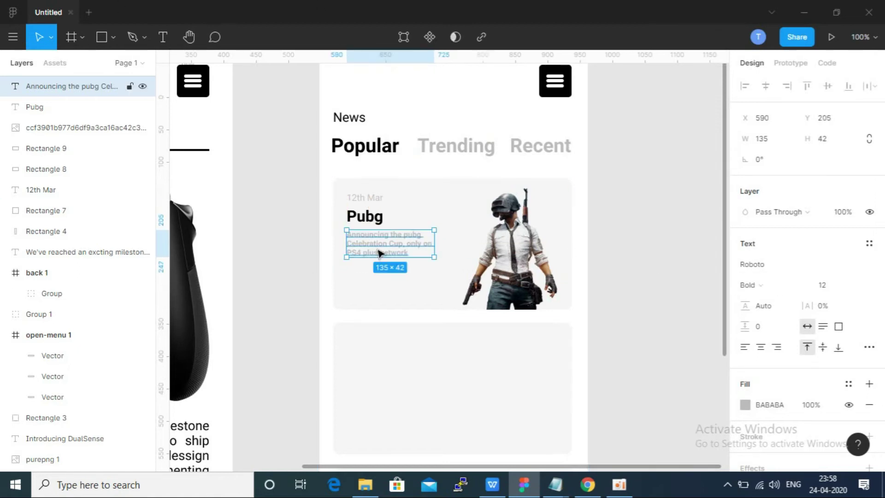
{"action": "left_click", "coordinate": [364, 216], "text": "shift"}
{"action": "left_click", "coordinate": [365, 198], "text": "shift"}
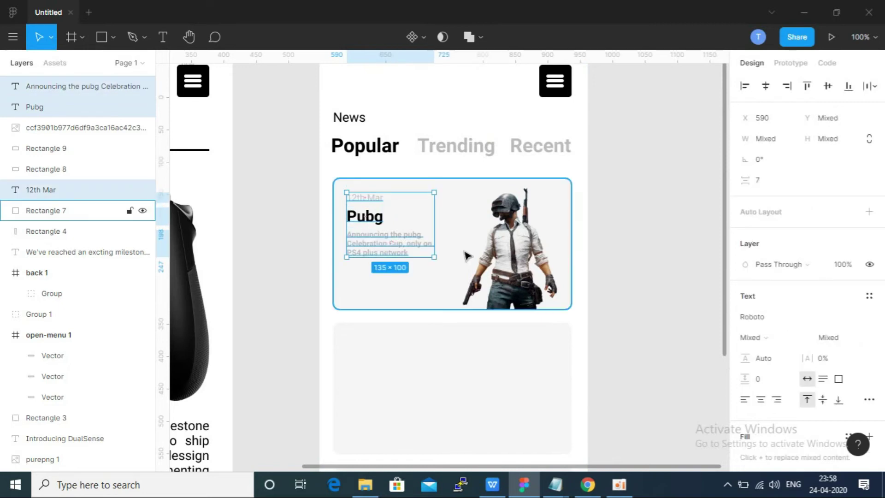
{"action": "key", "text": "shift+Down"}
{"action": "key", "text": "shift+Down"}
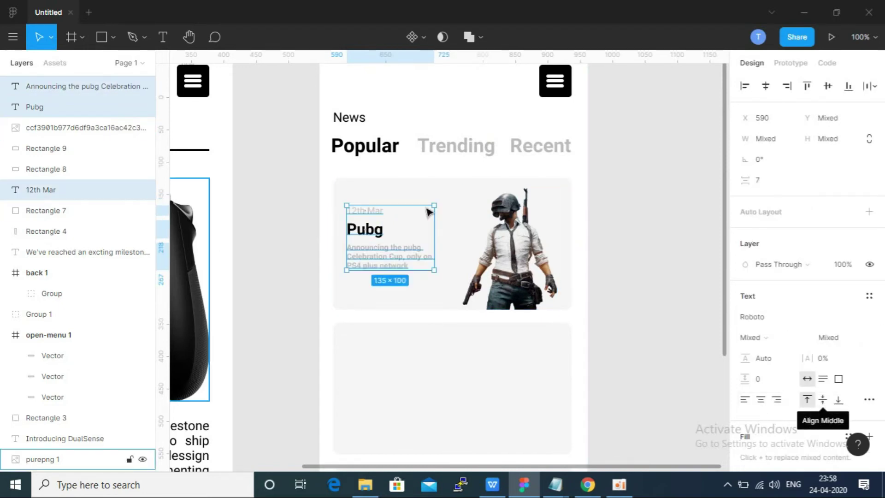
{"action": "left_click", "coordinate": [617, 227]}
{"action": "left_click", "coordinate": [507, 244]}
{"action": "key", "text": "minus"}
{"action": "key", "text": "minus"}
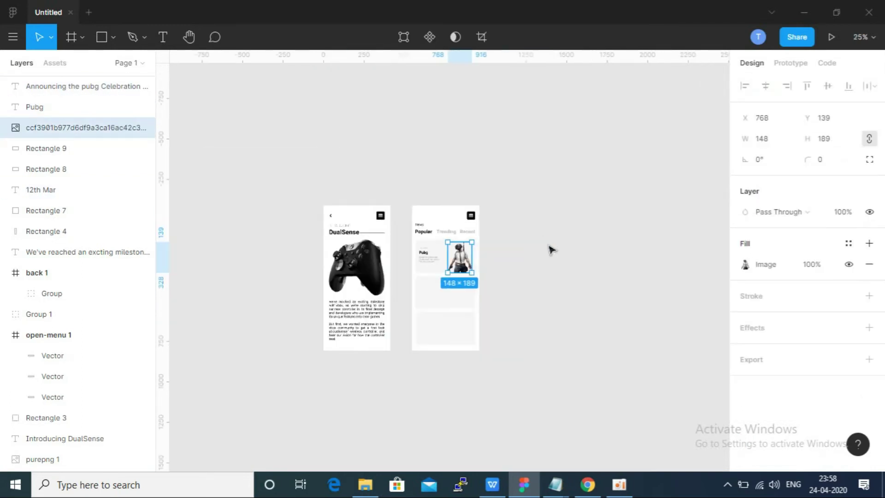
{"action": "left_click", "coordinate": [550, 257]}
{"action": "key", "text": "plus"}
{"action": "key", "text": "plus"}
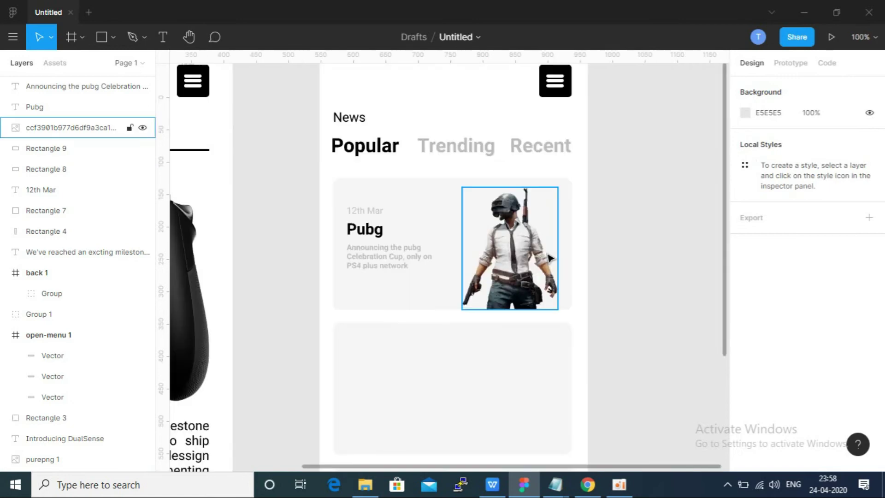
Step: Enlarge the three texts and move them up 10 units to centre them in the card
{"action": "left_click", "coordinate": [384, 249]}
{"action": "left_click", "coordinate": [377, 234], "text": "shift"}
{"action": "left_click", "coordinate": [370, 213], "text": "shift"}
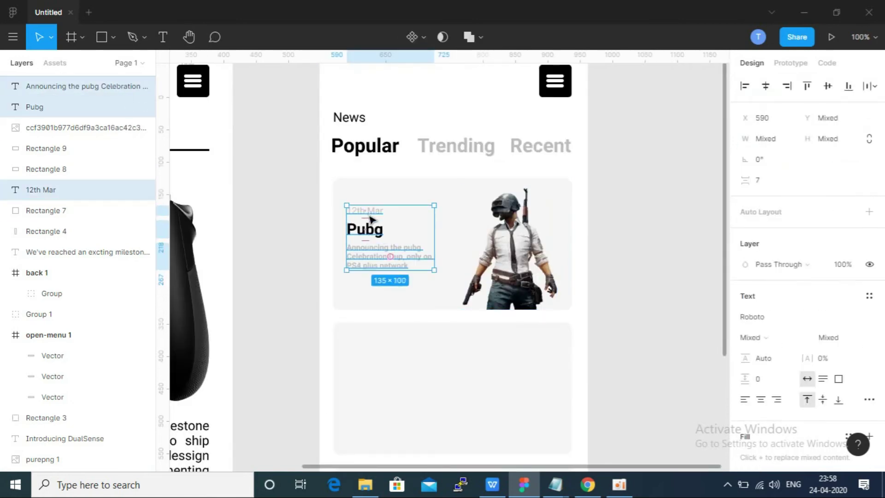
{"action": "key", "text": "ctrl+z"}
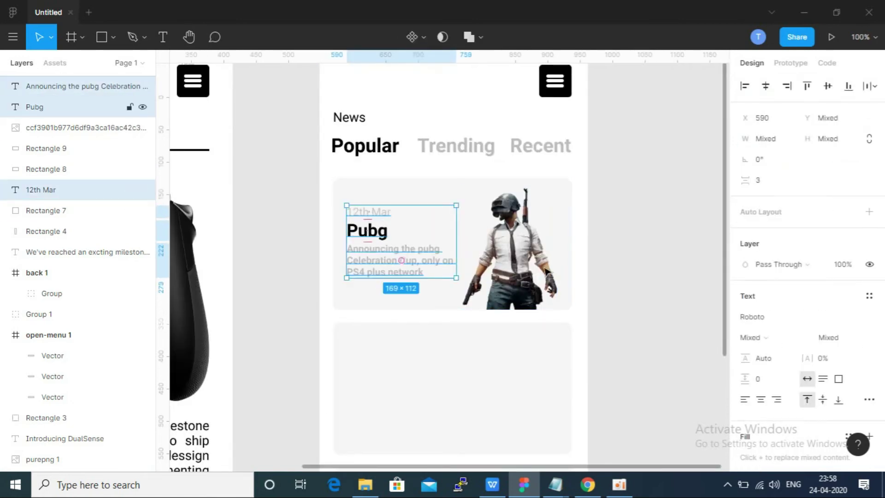
{"action": "left_click", "coordinate": [660, 272]}
{"action": "left_click", "coordinate": [401, 258]}
{"action": "left_click", "coordinate": [368, 233], "text": "shift"}
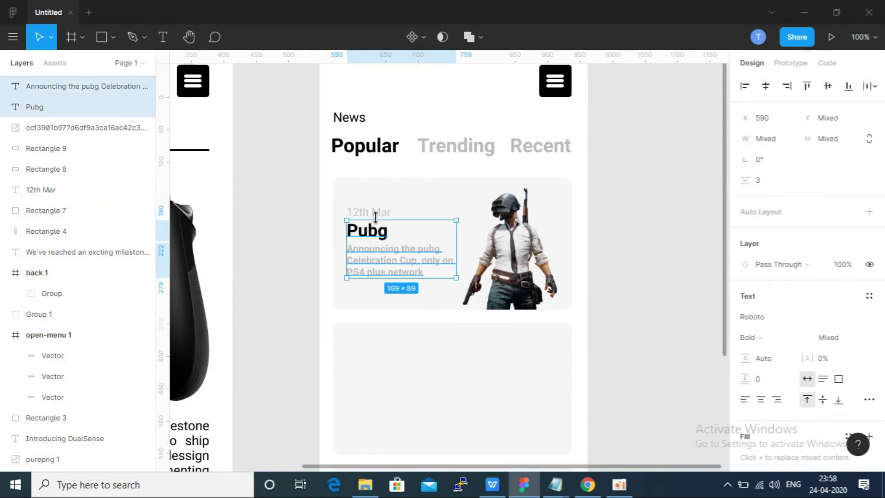
{"action": "left_click", "coordinate": [377, 214], "text": "shift"}
{"action": "key", "text": "shift+Up"}
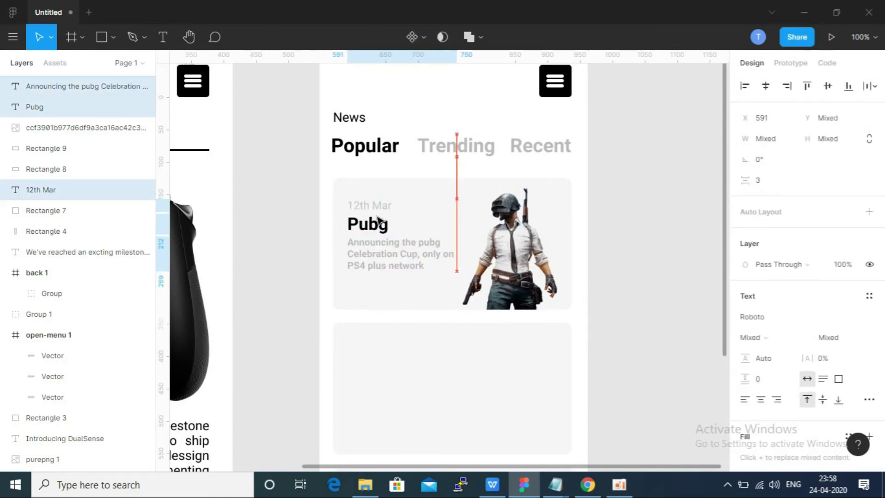
{"action": "key", "text": "Escape"}
{"action": "left_click", "coordinate": [163, 37]}
Step: Add a 'Read more' text layer just under the PUBG description
{"action": "left_click", "coordinate": [347, 290]}
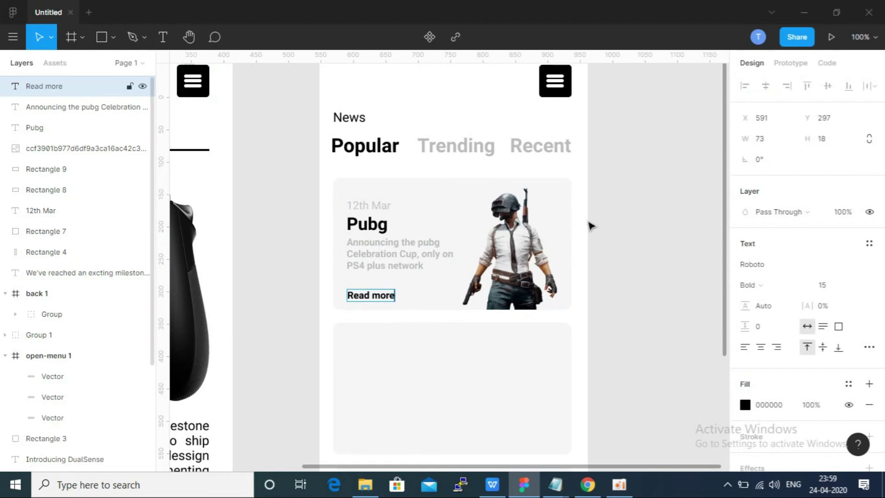
{"action": "left_click_drag", "start_coordinate": [374, 299], "coordinate": [375, 287]}
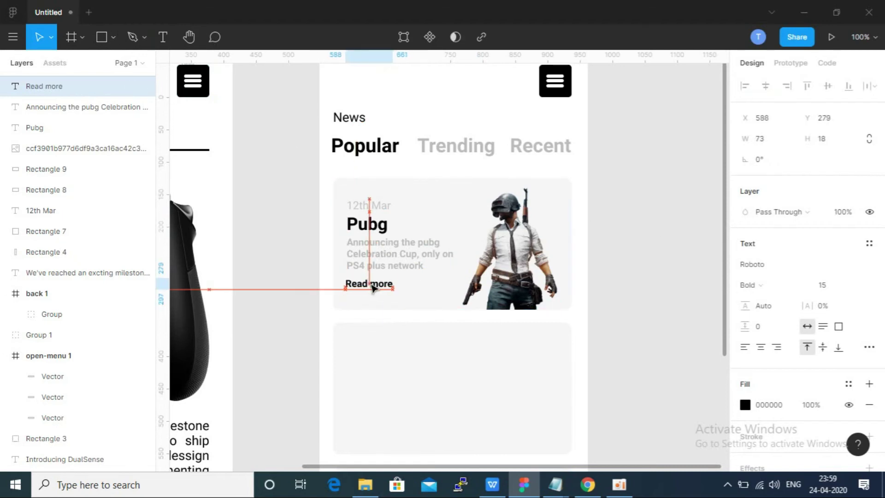
{"action": "left_click", "coordinate": [650, 286]}
Step: Draw a black 12×2 bar to the right of Read more
{"action": "key", "text": "ctrl+plus"}
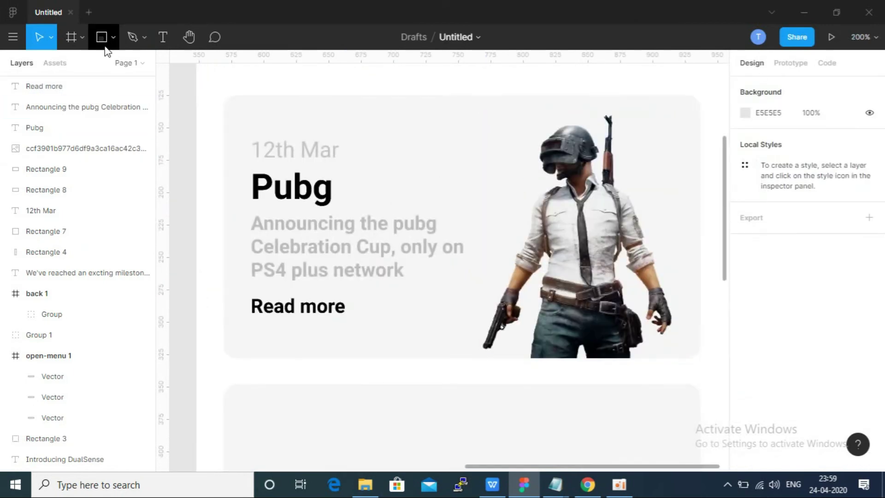
{"action": "left_click", "coordinate": [102, 37]}
{"action": "left_click_drag", "start_coordinate": [345, 306], "coordinate": [363, 317]}
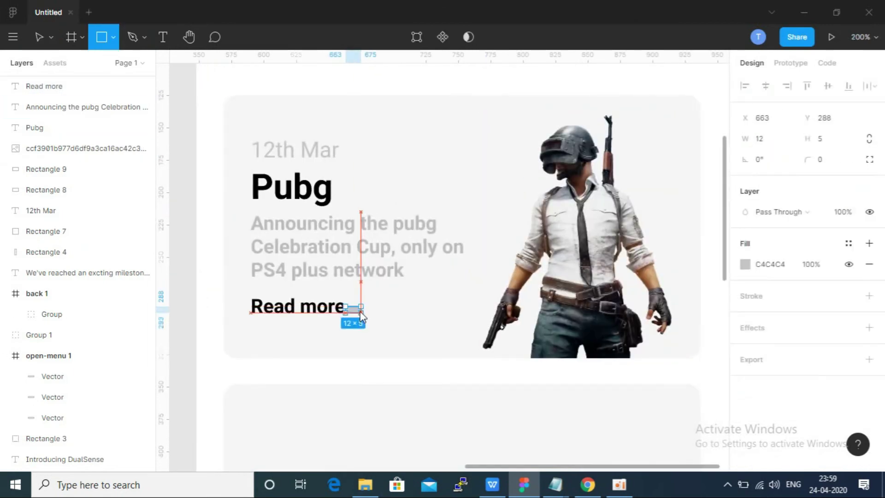
{"action": "left_click", "coordinate": [385, 368]}
{"action": "left_click", "coordinate": [355, 308]}
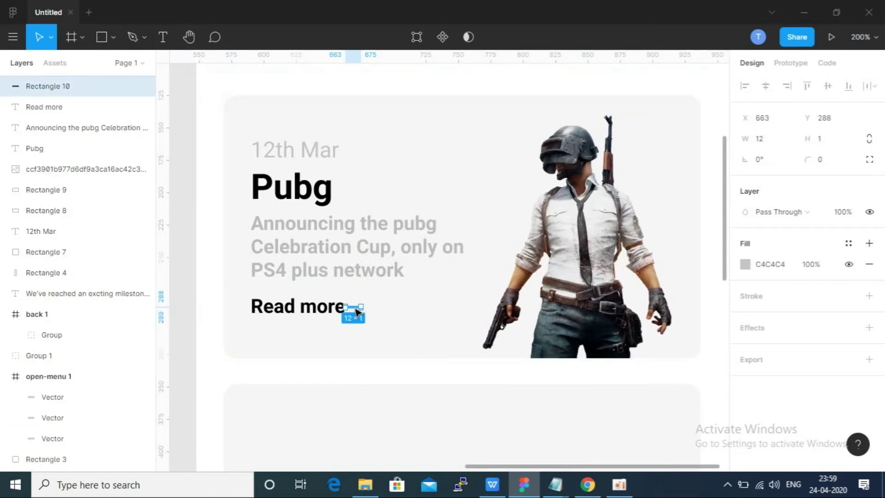
{"action": "key", "text": "Right"}
{"action": "key", "text": "Right"}
{"action": "key", "text": "Right"}
{"action": "scroll", "coordinate": [359, 314], "scroll_direction": "up", "scroll_amount": 5}
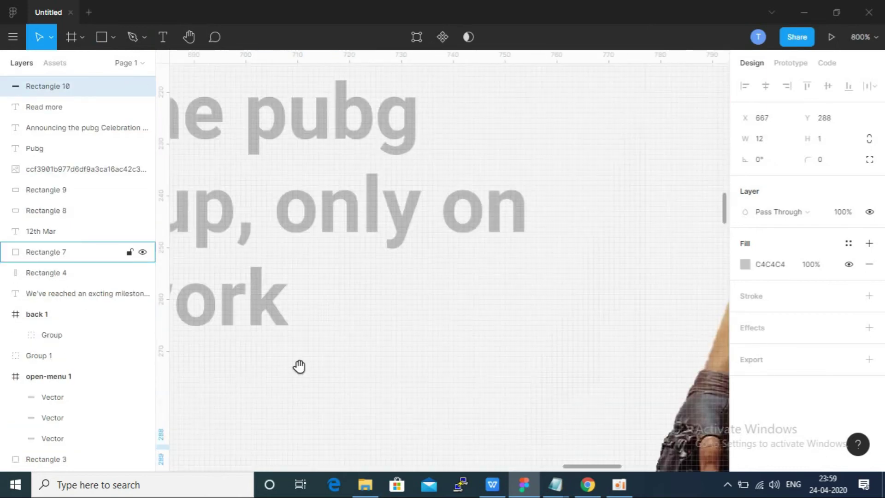
{"action": "left_click_drag", "start_coordinate": [300, 366], "coordinate": [598, 231]}
{"action": "left_click_drag", "start_coordinate": [408, 324], "coordinate": [426, 330]}
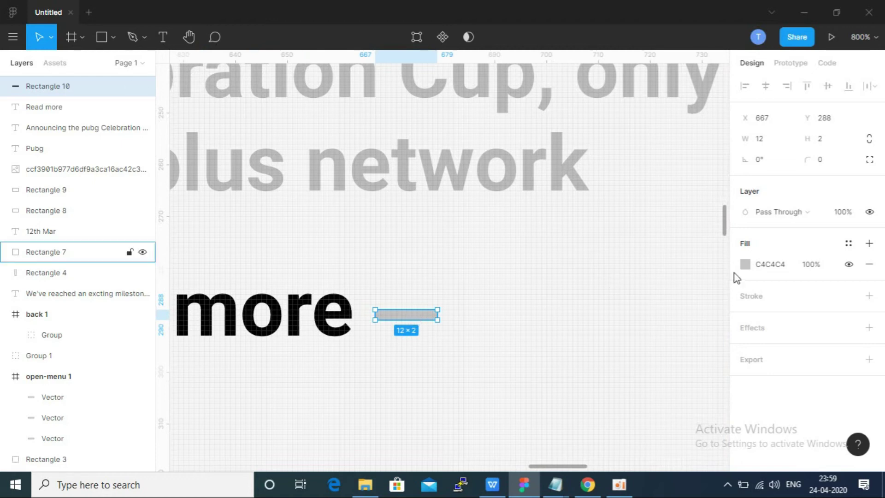
{"action": "left_click", "coordinate": [748, 268]}
{"action": "mouse_move", "coordinate": [610, 163]}
{"action": "left_mouse_down"}
{"action": "mouse_move", "coordinate": [573, 311]}
{"action": "mouse_move", "coordinate": [476, 310]}
{"action": "left_mouse_up"}
{"action": "left_click", "coordinate": [476, 311]}
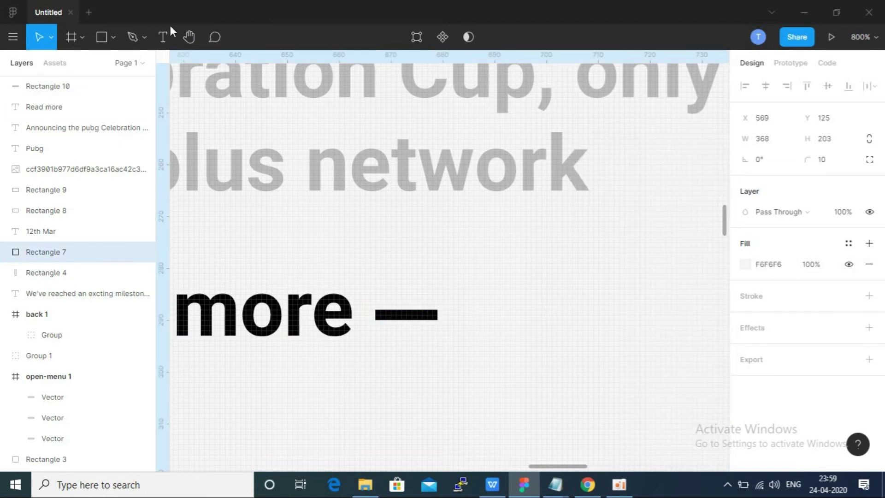
Step: Cap the bar with a black 4×4 ellipse dot to form the arrow
{"action": "left_click", "coordinate": [107, 42]}
{"action": "left_click", "coordinate": [134, 113]}
{"action": "mouse_move", "coordinate": [440, 310]}
{"action": "left_mouse_down"}
{"action": "mouse_move", "coordinate": [456, 327]}
{"action": "mouse_move", "coordinate": [447, 321]}
{"action": "left_mouse_up"}
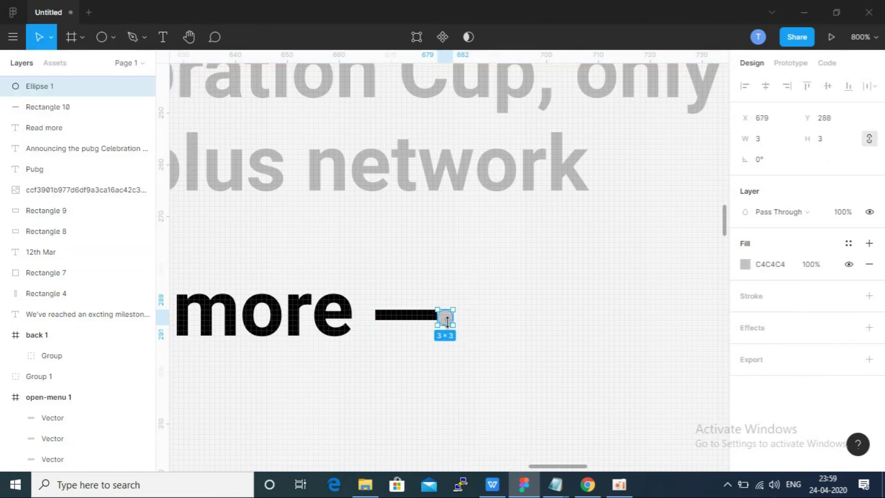
{"action": "left_click_drag", "start_coordinate": [454, 325], "coordinate": [461, 326]}
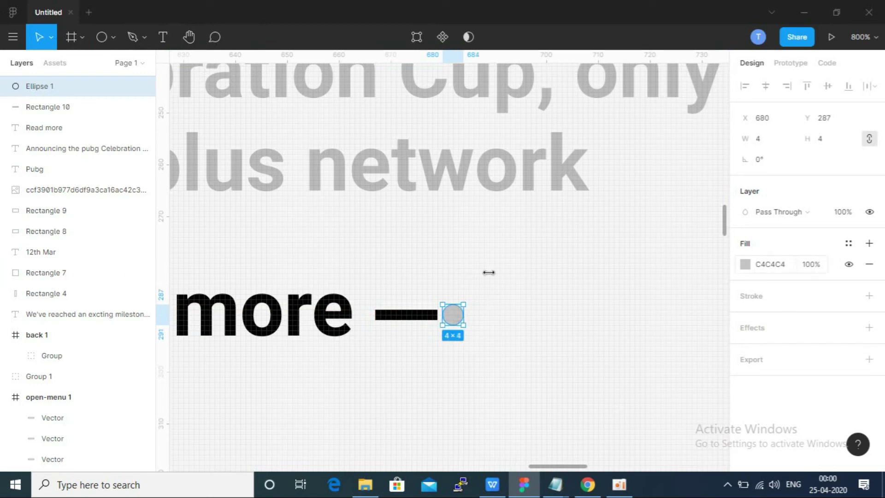
{"action": "left_click", "coordinate": [746, 264]}
{"action": "left_click", "coordinate": [605, 410]}
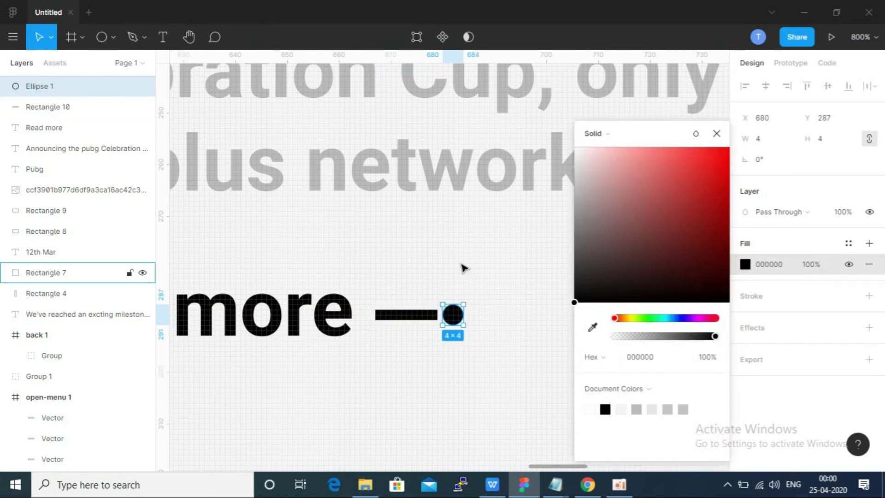
Step: Zoom out from the card to view both screens
{"action": "left_click", "coordinate": [462, 267]}
{"action": "key", "text": "shift+2"}
{"action": "left_click", "coordinate": [251, 253]}
{"action": "key", "text": "shift+0"}
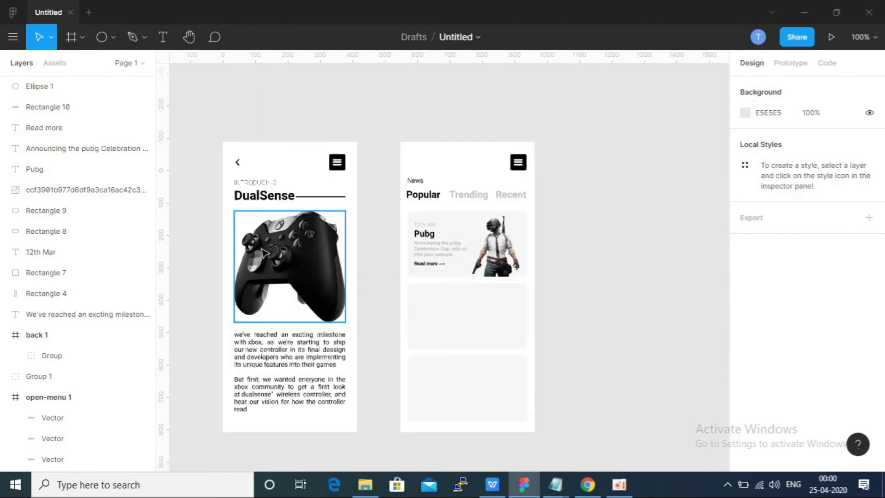
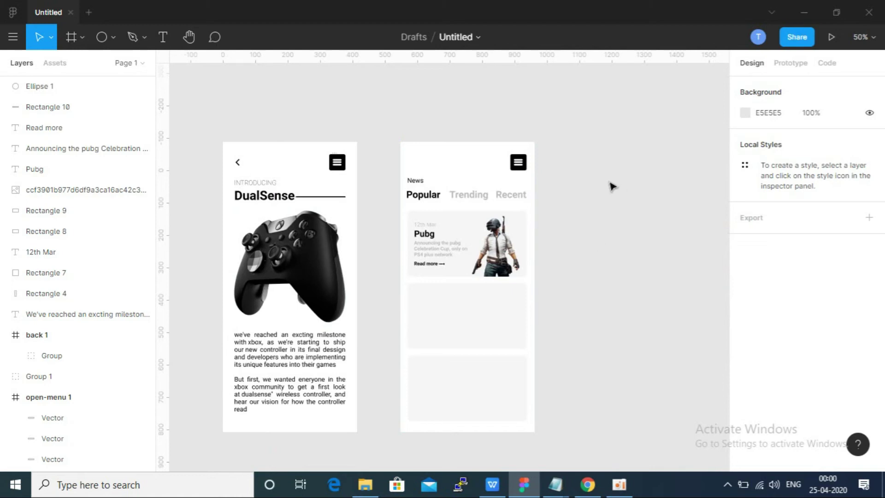
Step: Drag the Apex-Legends-PNG-Photos image from File Explorer onto the Figma canvas
{"action": "scroll", "coordinate": [612, 186], "scroll_direction": "down", "scroll_amount": 1}
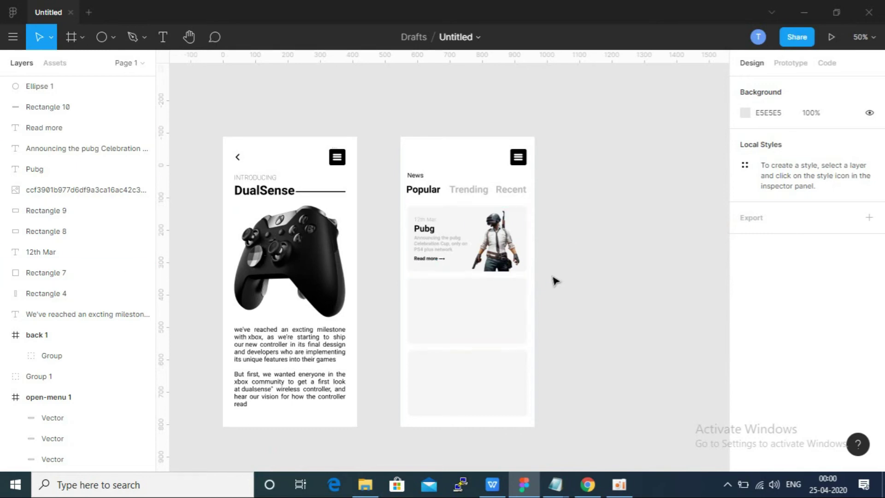
{"action": "key", "text": "alt+Tab"}
{"action": "key", "text": "alt+Tab"}
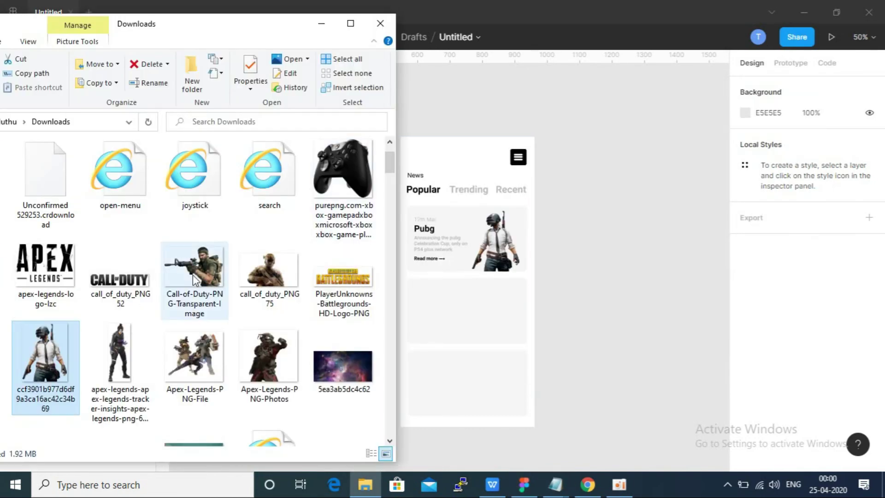
{"action": "scroll", "coordinate": [173, 347], "scroll_direction": "down", "scroll_amount": 5}
{"action": "scroll", "coordinate": [173, 346], "scroll_direction": "up", "scroll_amount": 3}
{"action": "mouse_move", "coordinate": [269, 194]}
{"action": "left_mouse_down"}
{"action": "mouse_move", "coordinate": [434, 339]}
{"action": "mouse_move", "coordinate": [419, 331]}
{"action": "left_mouse_up"}
{"action": "left_click", "coordinate": [321, 24]}
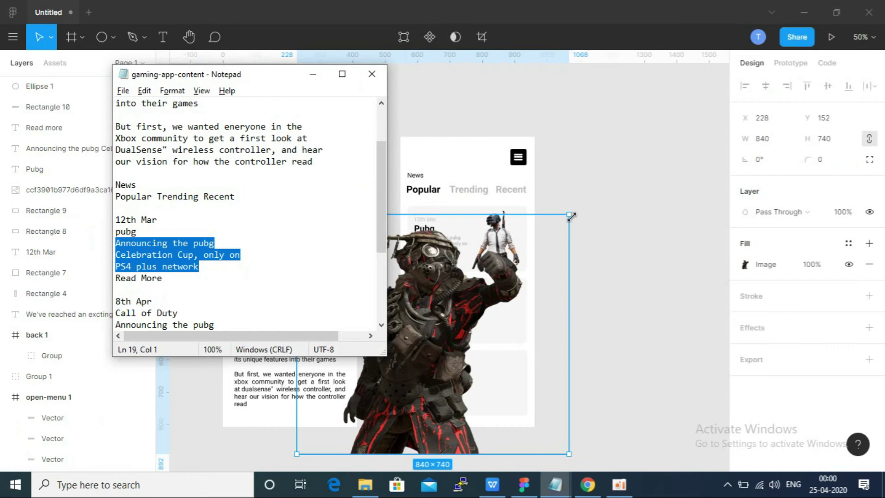
{"action": "left_click", "coordinate": [487, 268]}
Step: Shrink the Apex image to about 215×189 and fit it inside the second card
{"action": "left_click_drag", "start_coordinate": [487, 268], "coordinate": [406, 346]}
{"action": "mouse_move", "coordinate": [394, 376]}
{"action": "left_mouse_down"}
{"action": "mouse_move", "coordinate": [490, 259]}
{"action": "mouse_move", "coordinate": [449, 288]}
{"action": "left_mouse_up"}
{"action": "left_click_drag", "start_coordinate": [421, 323], "coordinate": [441, 326]}
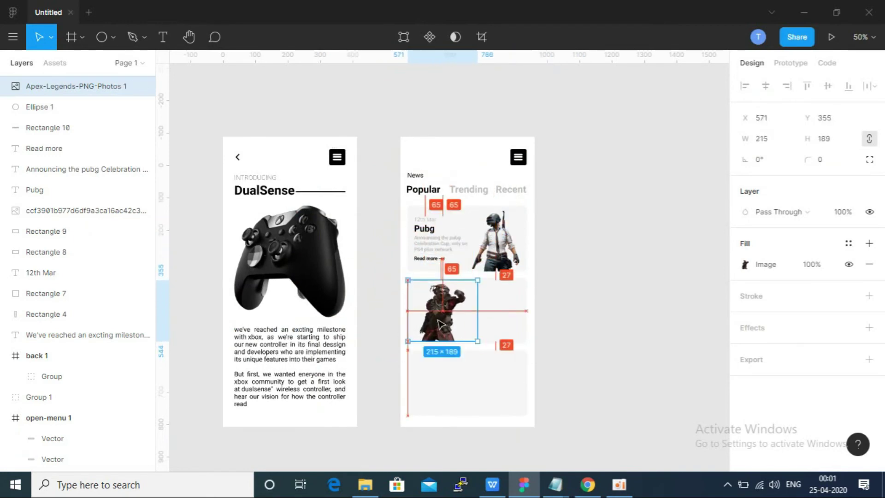
{"action": "left_click", "coordinate": [618, 290]}
{"action": "left_click_drag", "start_coordinate": [446, 319], "coordinate": [444, 322]}
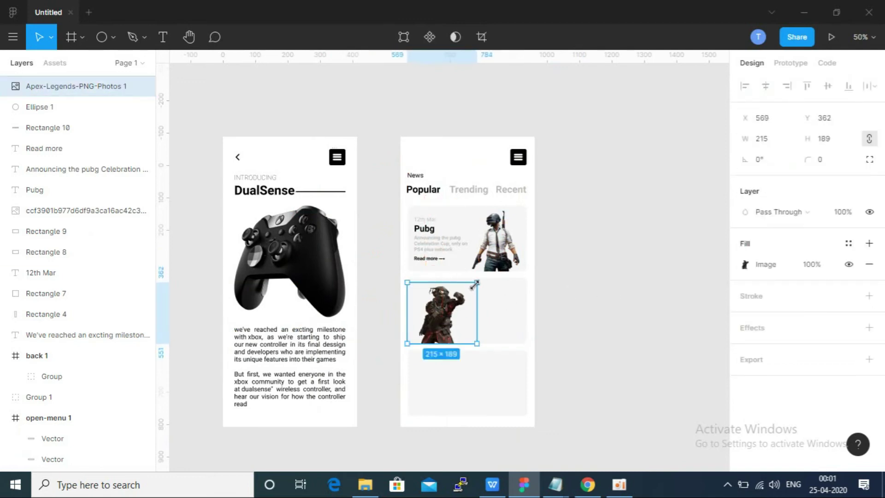
{"action": "left_click_drag", "start_coordinate": [444, 322], "coordinate": [444, 322]}
{"action": "left_click", "coordinate": [614, 289]}
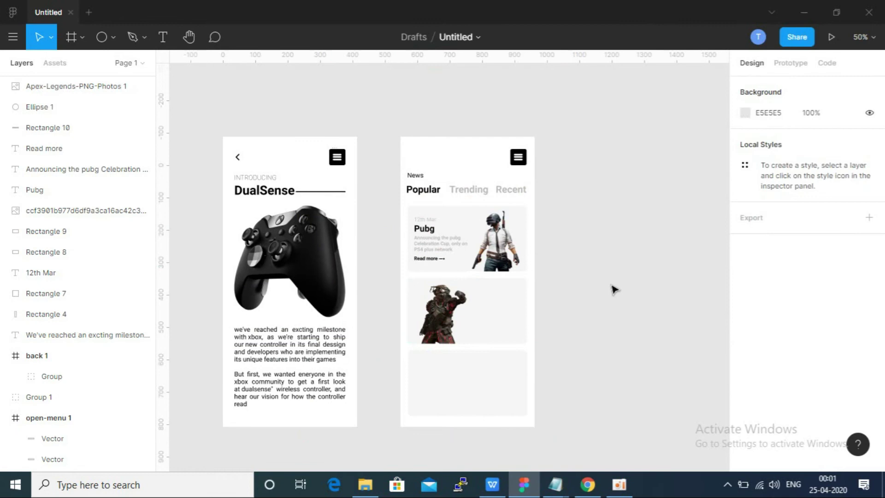
Step: Select the Pubg card's description, title and 12th Mar date text layers
{"action": "left_click", "coordinate": [427, 249]}
{"action": "left_click", "coordinate": [424, 229], "text": "shift"}
{"action": "left_click", "coordinate": [433, 222], "text": "shift"}
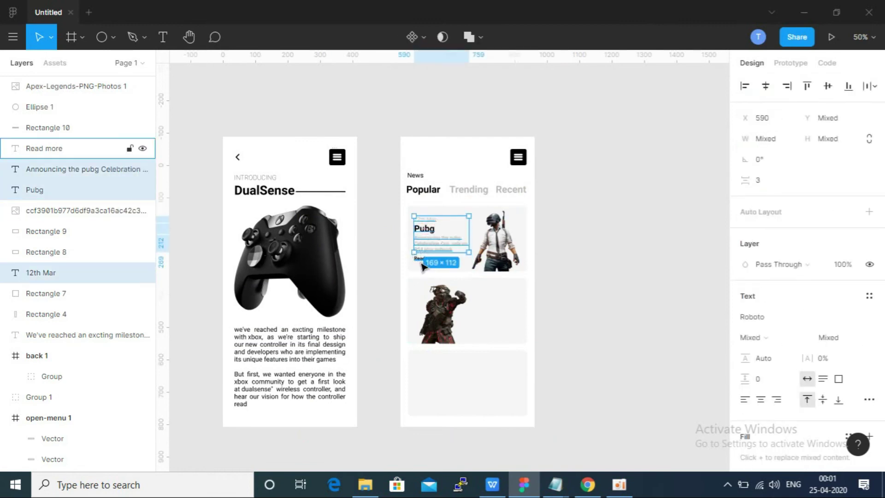
Step: Add the Read more text and arrow to the selection and Alt-drag a copy
{"action": "left_click", "coordinate": [434, 258], "text": "shift"}
{"action": "scroll", "coordinate": [446, 257], "scroll_direction": "up", "scroll_amount": 5, "text": "ctrl"}
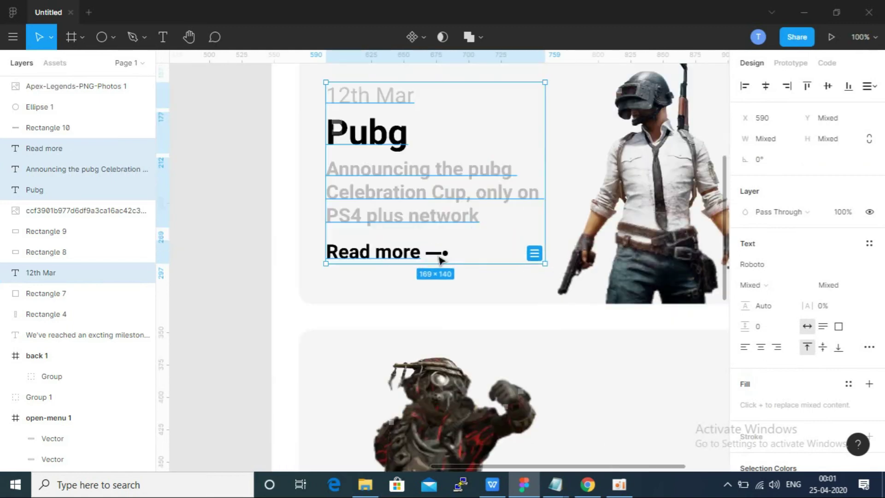
{"action": "left_click", "coordinate": [437, 252], "text": "shift"}
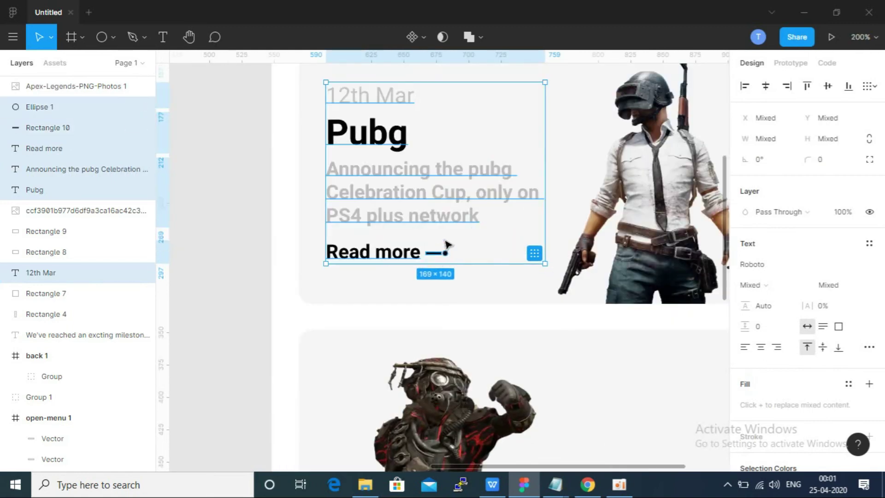
{"action": "left_click_drag", "start_coordinate": [442, 237], "coordinate": [604, 425]}
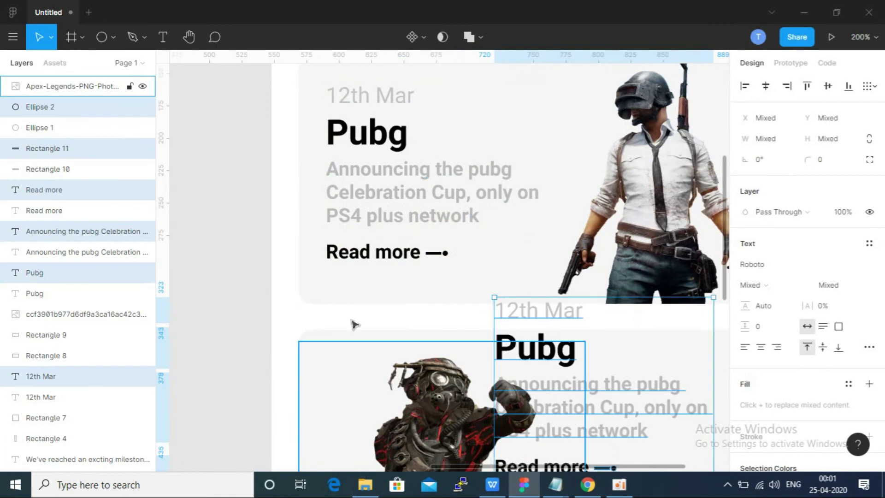
Step: Position the copied Pubg text block beside the Apex image in the second card
{"action": "scroll", "coordinate": [355, 300], "scroll_direction": "down", "scroll_amount": 2}
{"action": "scroll", "coordinate": [355, 258], "scroll_direction": "down", "scroll_amount": 3}
{"action": "scroll", "coordinate": [355, 251], "scroll_direction": "down", "scroll_amount": 2}
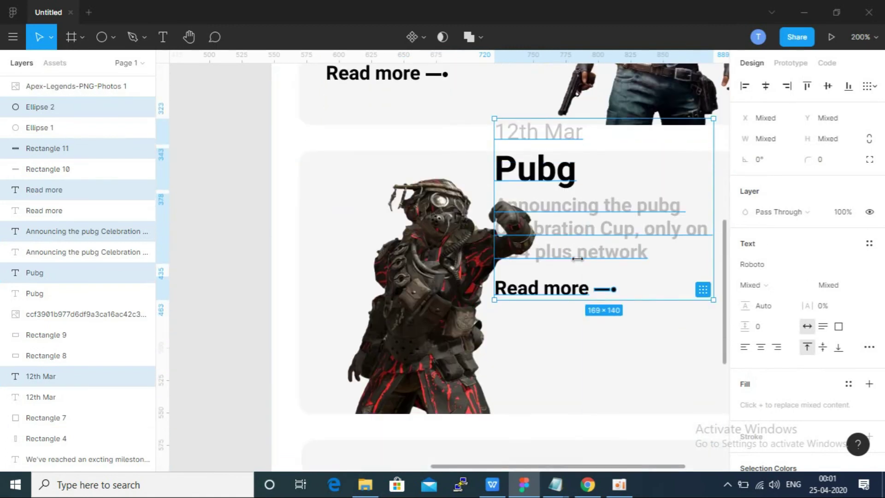
{"action": "key", "text": "shift+0"}
{"action": "left_click_drag", "start_coordinate": [528, 248], "coordinate": [551, 281]}
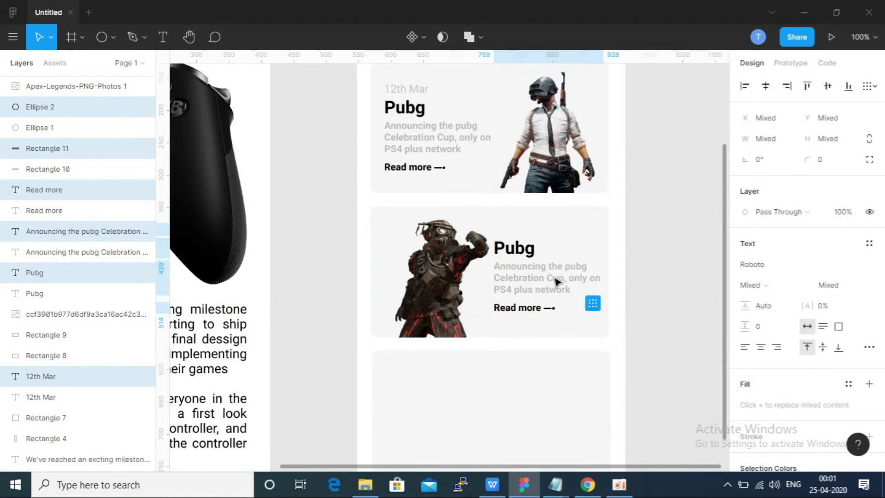
Step: Nudge the Apex image slightly left within the second card
{"action": "left_click", "coordinate": [432, 289]}
{"action": "left_click_drag", "start_coordinate": [432, 289], "coordinate": [425, 289]}
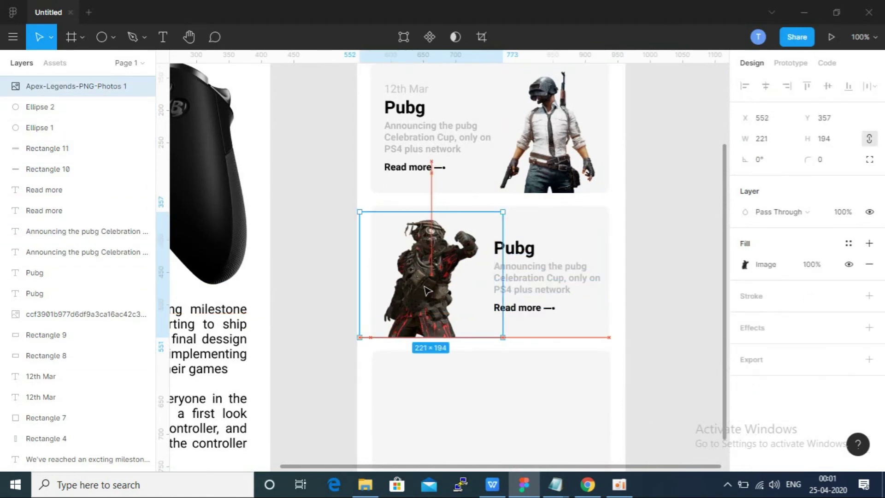
{"action": "left_click", "coordinate": [644, 305]}
Step: Retitle the second card's copied heading to 'Apex' from the content notes
{"action": "key", "text": "alt+Tab"}
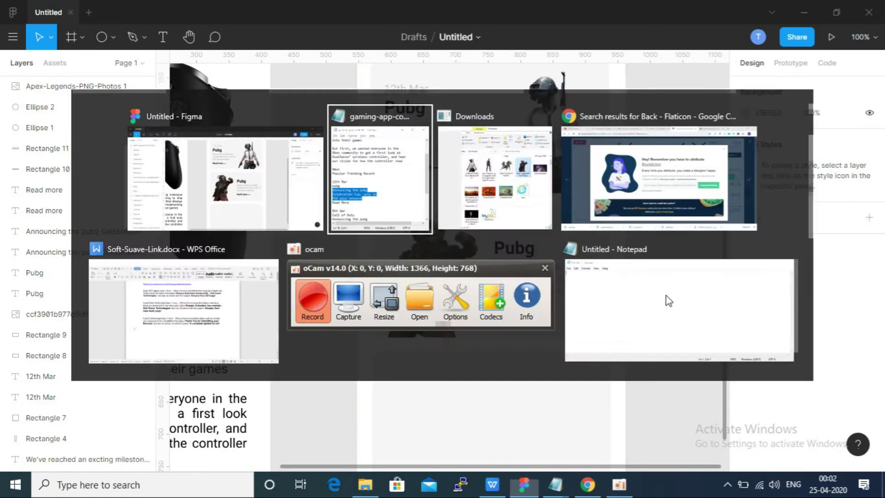
{"action": "scroll", "coordinate": [187, 273], "scroll_direction": "down", "scroll_amount": 2}
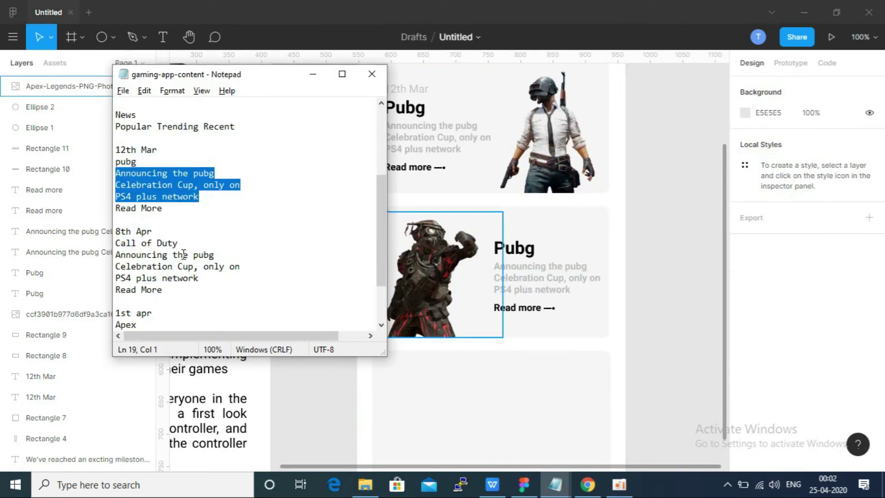
{"action": "scroll", "coordinate": [183, 254], "scroll_direction": "down", "scroll_amount": 2}
{"action": "left_click_drag", "start_coordinate": [158, 257], "coordinate": [111, 255]}
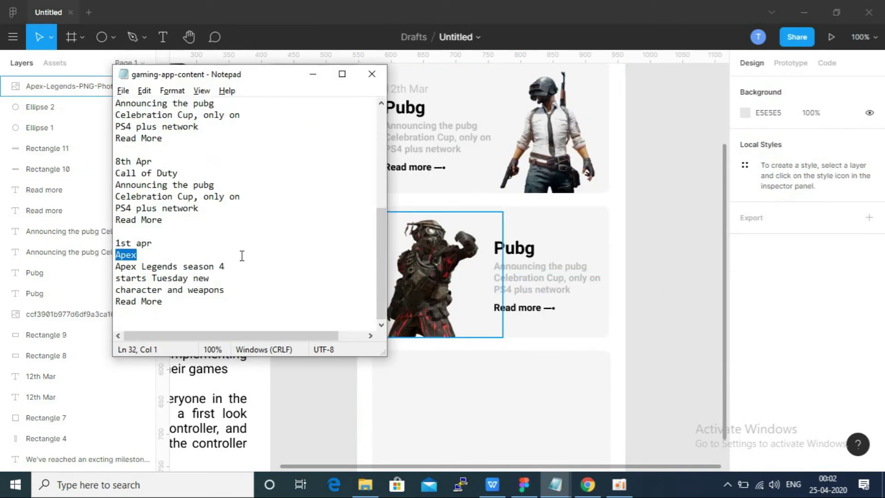
{"action": "left_click", "coordinate": [522, 258]}
{"action": "double_click", "coordinate": [520, 252]}
{"action": "left_click", "coordinate": [516, 247]}
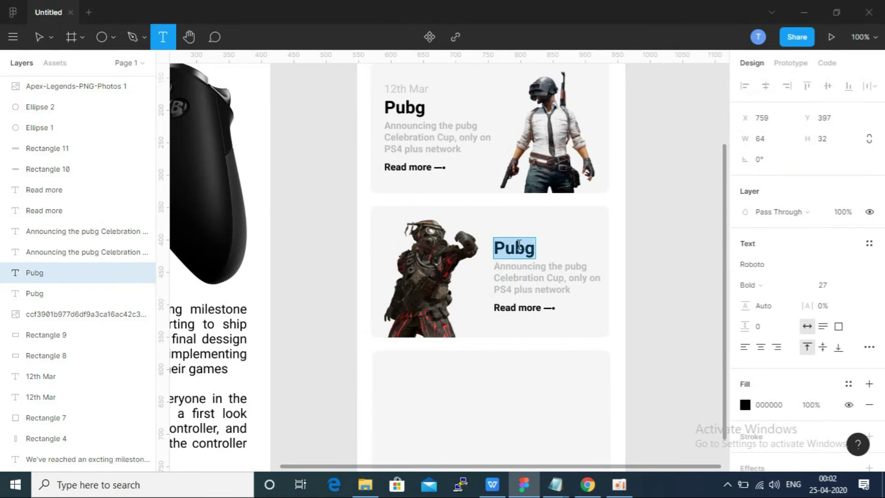
Step: Replace the description with 'Apex Legends season 4 starts Tuesday new character and weapons'
{"action": "key", "text": "alt+Tab"}
{"action": "left_click_drag", "start_coordinate": [227, 291], "coordinate": [94, 267]}
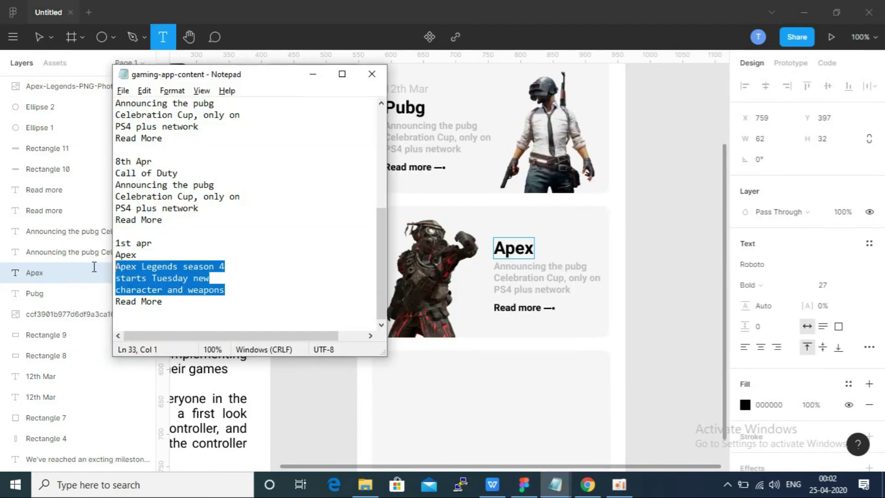
{"action": "key", "text": "ctrl+c"}
{"action": "key", "text": "alt+Tab"}
{"action": "left_click", "coordinate": [525, 286]}
{"action": "double_click", "coordinate": [527, 285]}
{"action": "key", "text": "ctrl+v"}
{"action": "left_click", "coordinate": [582, 279]}
{"action": "key", "text": "Delete"}
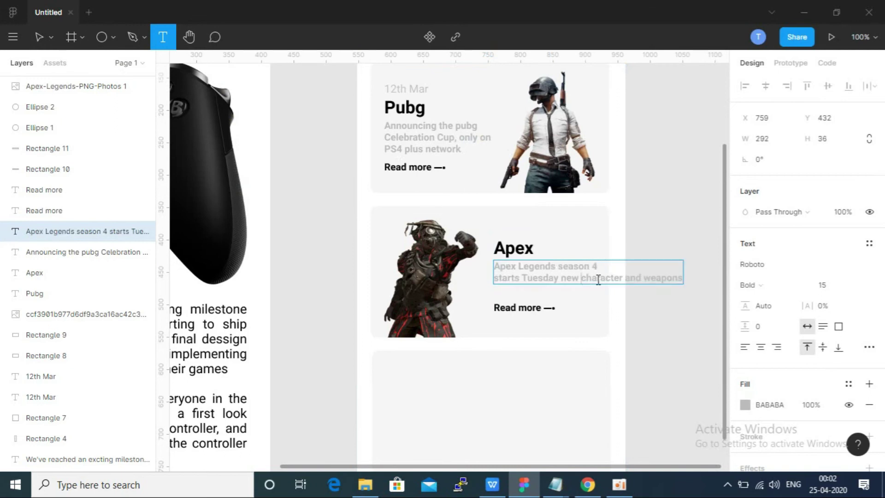
{"action": "key", "text": "Return"}
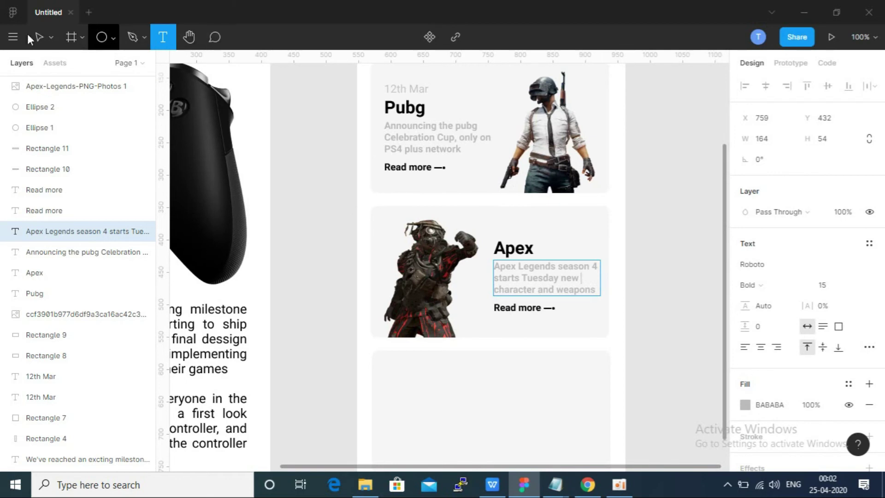
{"action": "key", "text": "Escape"}
Step: Scroll the canvas and switch to the Downloads folder window
{"action": "scroll", "coordinate": [307, 157], "scroll_direction": "up", "scroll_amount": 5}
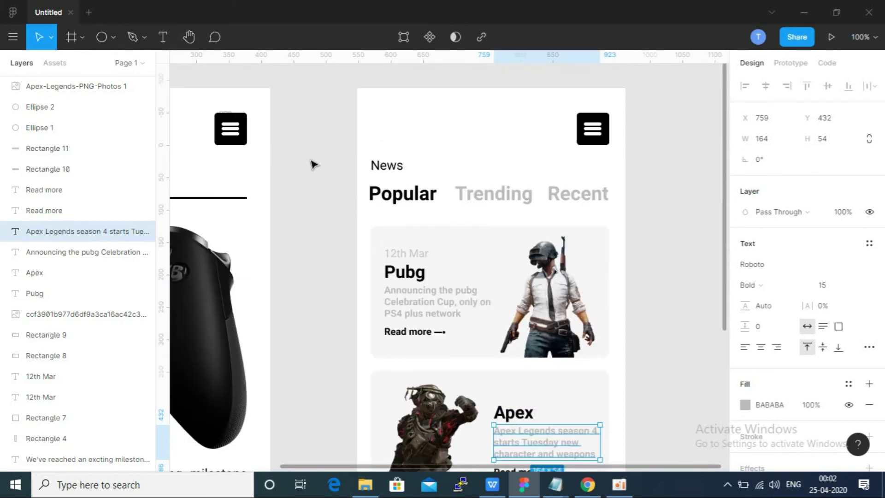
{"action": "scroll", "coordinate": [312, 163], "scroll_direction": "down", "scroll_amount": 1}
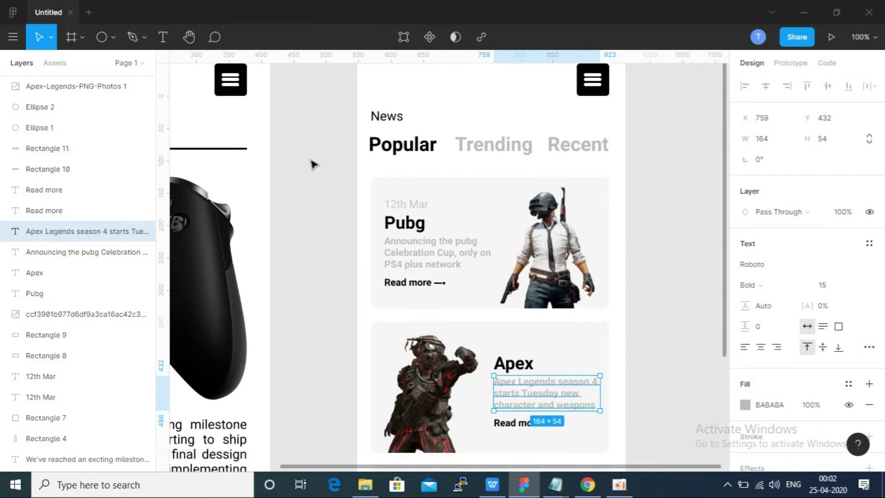
{"action": "scroll", "coordinate": [313, 164], "scroll_direction": "down", "scroll_amount": 1}
{"action": "scroll", "coordinate": [312, 164], "scroll_direction": "down", "scroll_amount": 1}
{"action": "scroll", "coordinate": [312, 163], "scroll_direction": "down", "scroll_amount": 1}
{"action": "scroll", "coordinate": [312, 164], "scroll_direction": "down", "scroll_amount": 1}
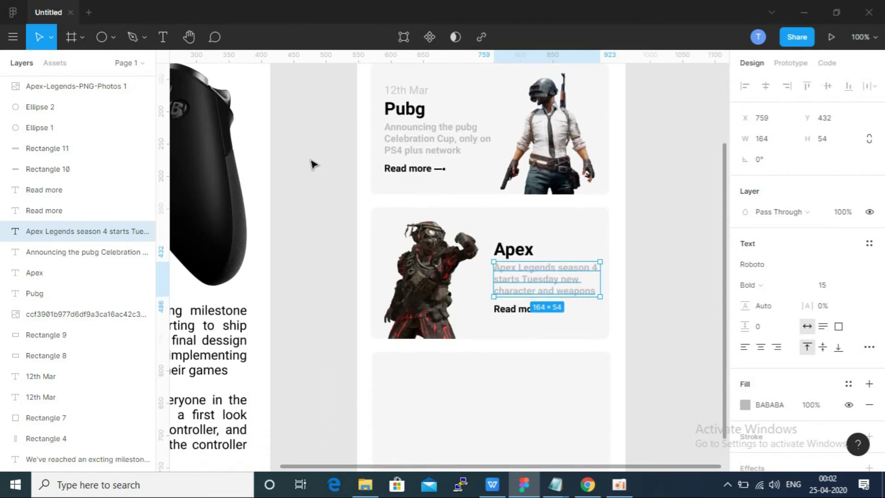
{"action": "scroll", "coordinate": [312, 164], "scroll_direction": "down", "scroll_amount": 1}
{"action": "key", "text": "alt+Tab"}
{"action": "key", "text": "alt+Tab"}
{"action": "key", "text": "alt+Tab"}
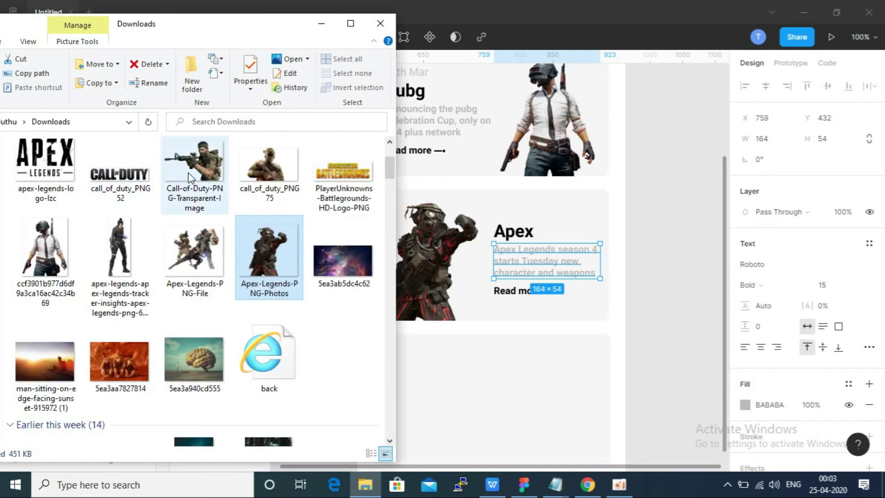
Step: Drag the call_of_duty_PNG75 image from Downloads into the Figma design
{"action": "left_click", "coordinate": [265, 170]}
{"action": "left_click_drag", "start_coordinate": [264, 168], "coordinate": [325, 35]}
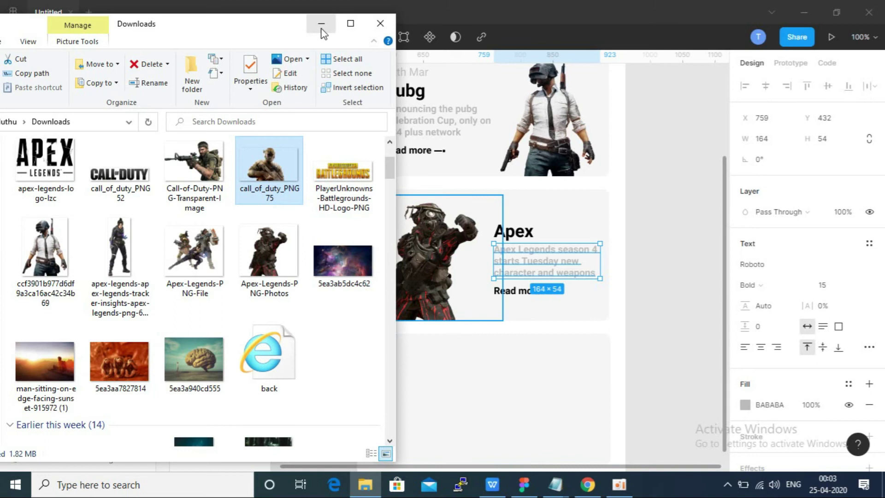
{"action": "left_click", "coordinate": [321, 24]}
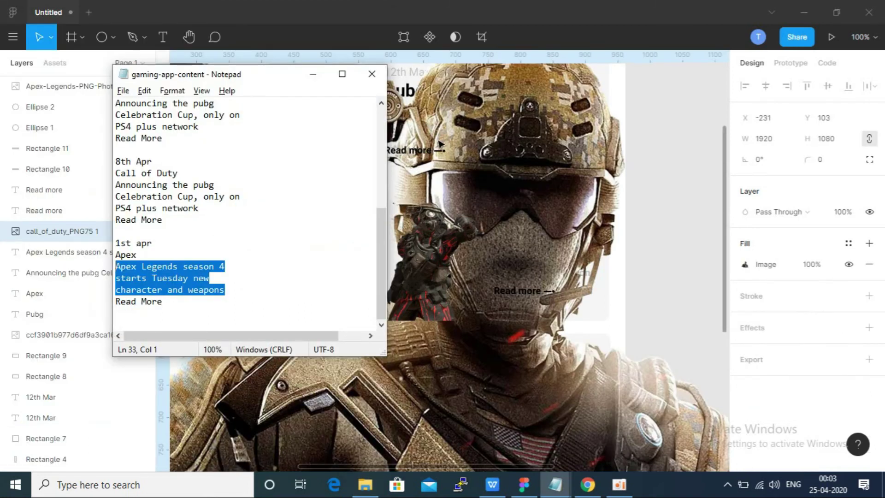
{"action": "left_click", "coordinate": [439, 144]}
{"action": "scroll", "coordinate": [507, 185], "scroll_direction": "down", "scroll_amount": 5}
Step: Resize and reposition the soldier image, then undo and delete the attempt
{"action": "mouse_move", "coordinate": [607, 203]}
{"action": "left_mouse_down"}
{"action": "mouse_move", "coordinate": [348, 367]}
{"action": "mouse_move", "coordinate": [491, 299]}
{"action": "left_mouse_up"}
{"action": "scroll", "coordinate": [475, 314], "scroll_direction": "up", "scroll_amount": 2}
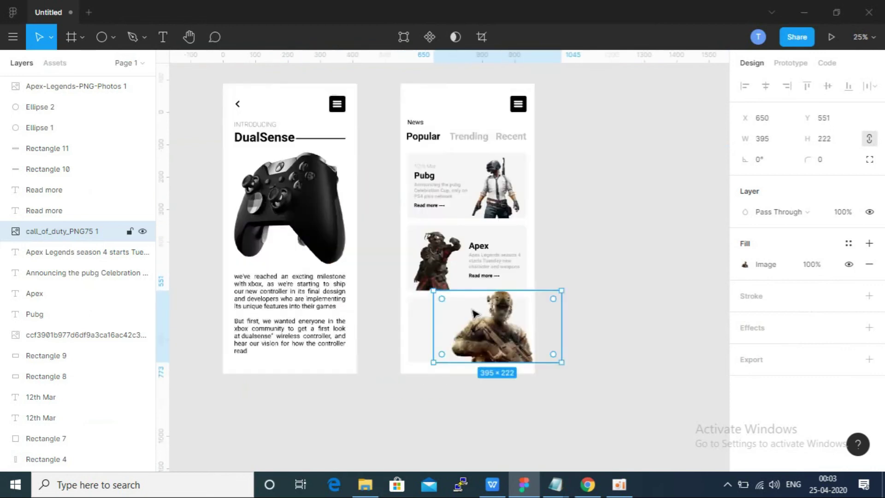
{"action": "scroll", "coordinate": [474, 313], "scroll_direction": "up", "scroll_amount": 4}
{"action": "scroll", "coordinate": [636, 283], "scroll_direction": "down", "scroll_amount": 1}
{"action": "left_click_drag", "start_coordinate": [678, 288], "coordinate": [618, 330]}
{"action": "mouse_move", "coordinate": [533, 403]}
{"action": "left_mouse_down"}
{"action": "mouse_move", "coordinate": [546, 377]}
{"action": "mouse_move", "coordinate": [551, 393]}
{"action": "left_mouse_up"}
{"action": "left_click_drag", "start_coordinate": [633, 332], "coordinate": [669, 302]}
{"action": "left_click_drag", "start_coordinate": [563, 388], "coordinate": [547, 388]}
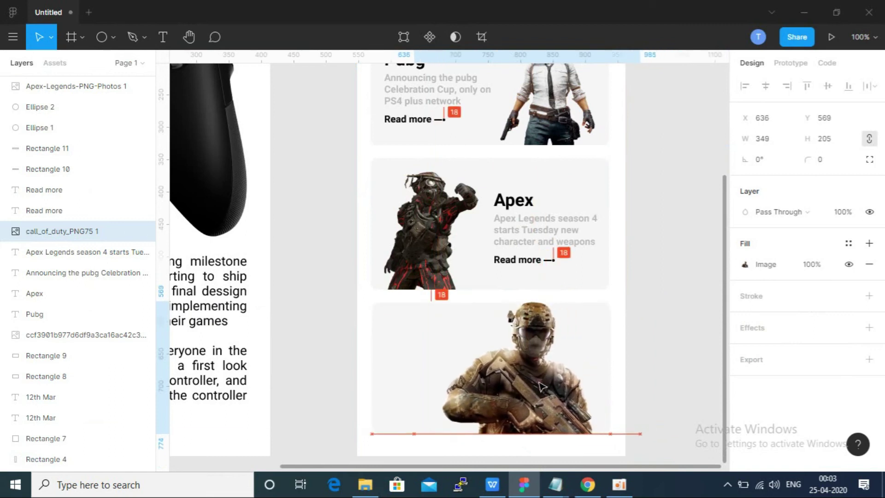
{"action": "left_click_drag", "start_coordinate": [420, 301], "coordinate": [461, 332]}
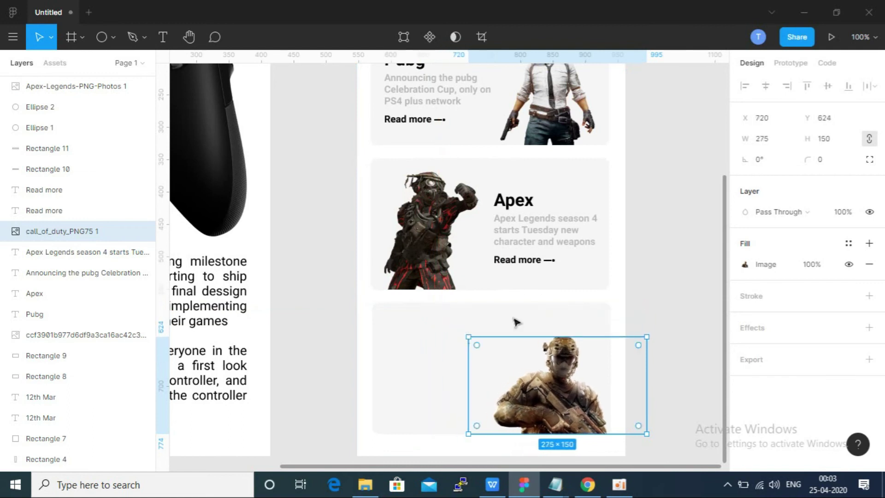
{"action": "key", "text": "ctrl+z"}
{"action": "key", "text": "Delete"}
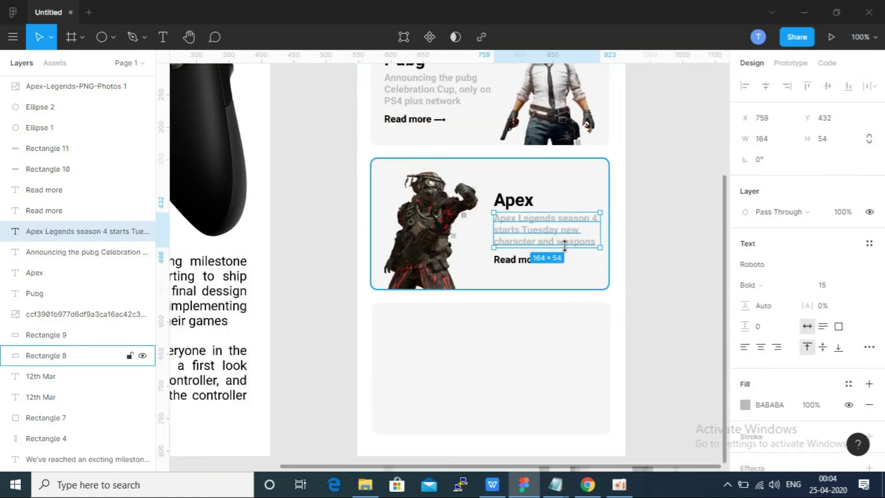
Step: Re-paste the Call of Duty image, shrink it and move it into the third card
{"action": "key", "text": "ctrl+v"}
{"action": "key", "text": "minus"}
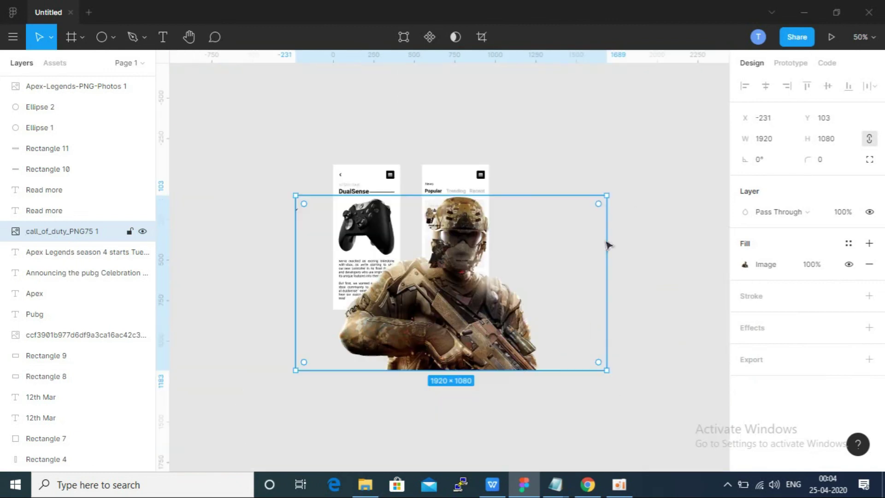
{"action": "left_click_drag", "start_coordinate": [603, 195], "coordinate": [394, 314]}
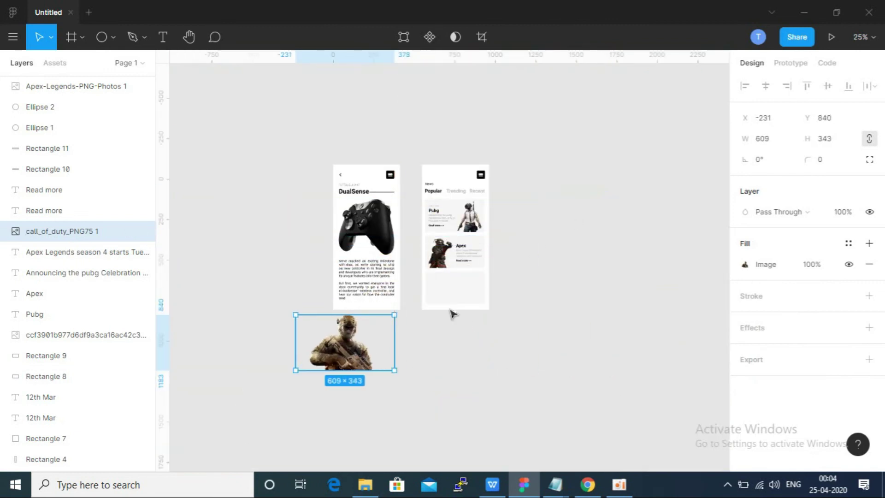
{"action": "left_click_drag", "start_coordinate": [360, 363], "coordinate": [492, 282]}
{"action": "key", "text": "shift+0"}
{"action": "left_click_drag", "start_coordinate": [619, 247], "coordinate": [419, 318]}
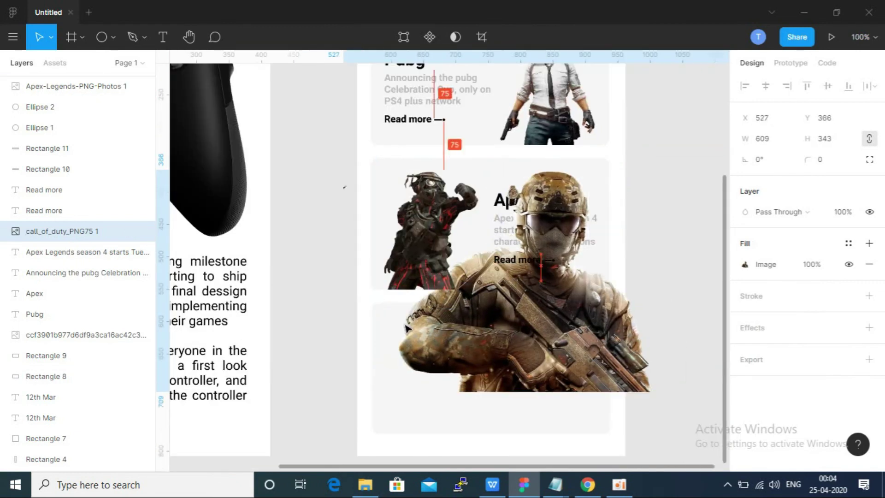
{"action": "left_click_drag", "start_coordinate": [574, 221], "coordinate": [299, 384]}
{"action": "left_click_drag", "start_coordinate": [243, 415], "coordinate": [533, 406]}
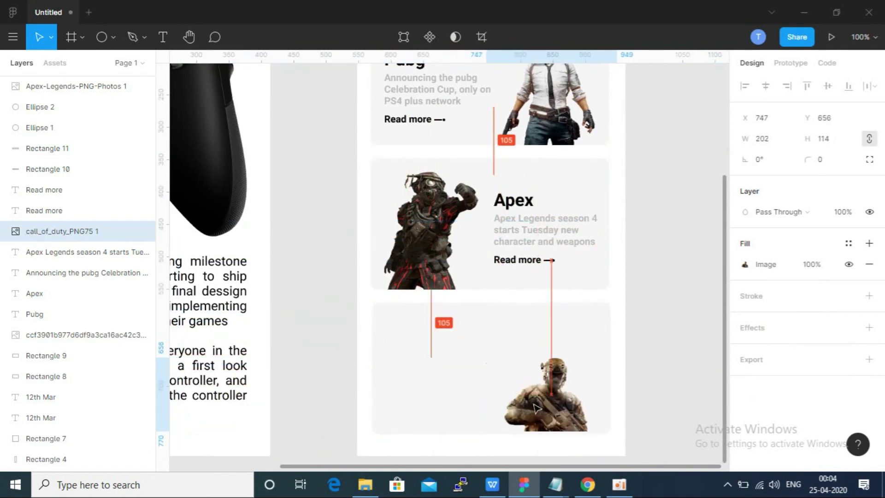
Step: Resize the soldier to about 301×183 and align it in the card's lower right
{"action": "left_click_drag", "start_coordinate": [599, 360], "coordinate": [646, 325]}
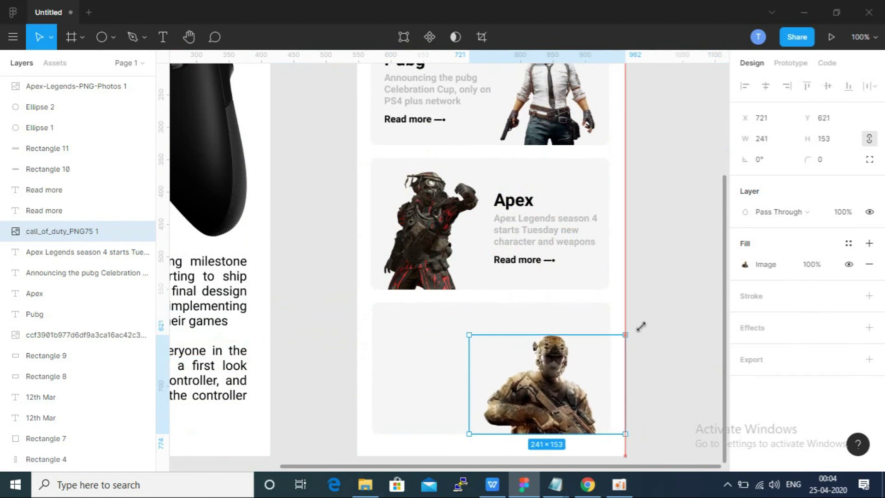
{"action": "left_click_drag", "start_coordinate": [579, 395], "coordinate": [561, 396]}
{"action": "left_click_drag", "start_coordinate": [633, 320], "coordinate": [645, 313]}
{"action": "left_click_drag", "start_coordinate": [569, 391], "coordinate": [567, 392]}
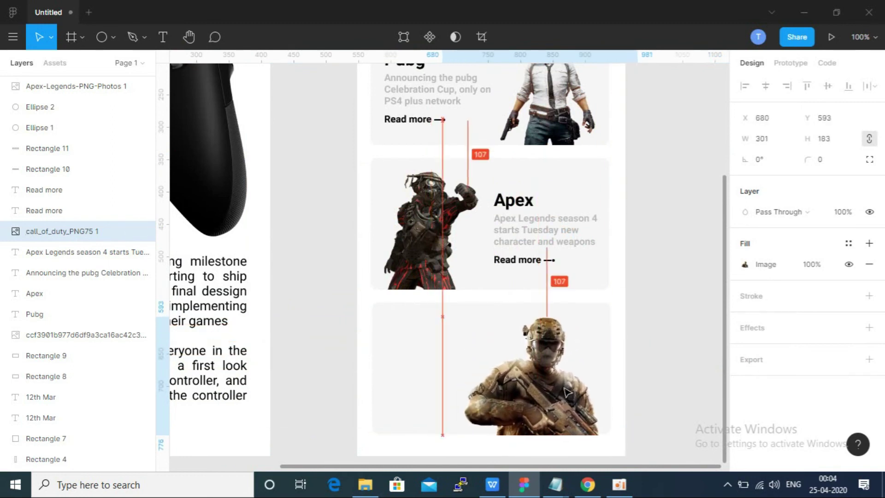
{"action": "left_click_drag", "start_coordinate": [567, 392], "coordinate": [565, 395]}
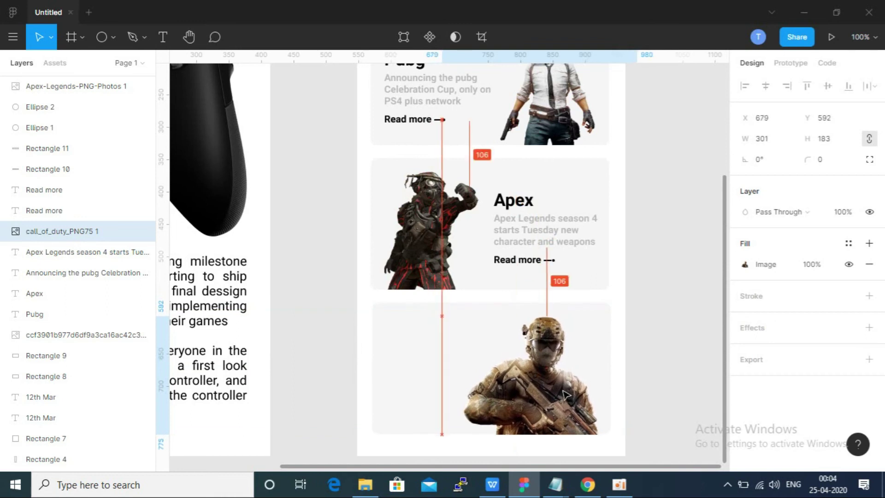
{"action": "left_click", "coordinate": [662, 346]}
Step: Duplicate the Pubg card's text block, minus its background, into the third card
{"action": "scroll", "coordinate": [349, 106], "scroll_direction": "up", "scroll_amount": 1}
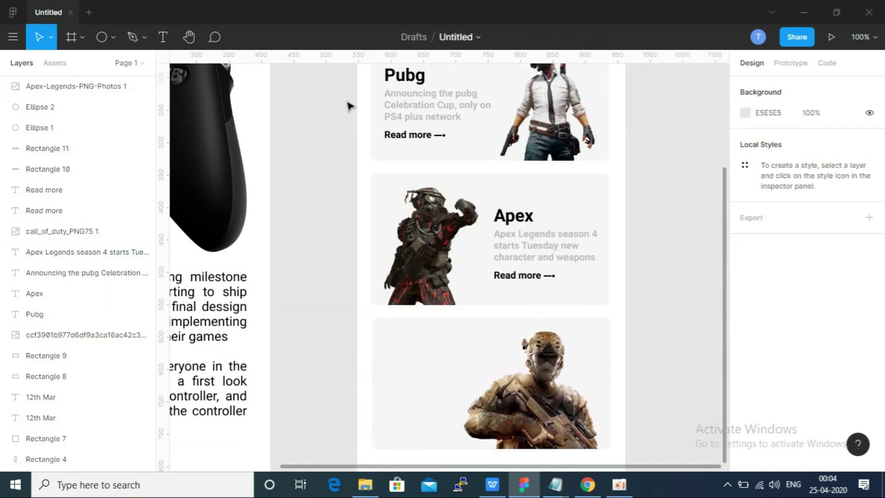
{"action": "scroll", "coordinate": [335, 83], "scroll_direction": "up", "scroll_amount": 1}
{"action": "left_click_drag", "start_coordinate": [333, 69], "coordinate": [445, 165]}
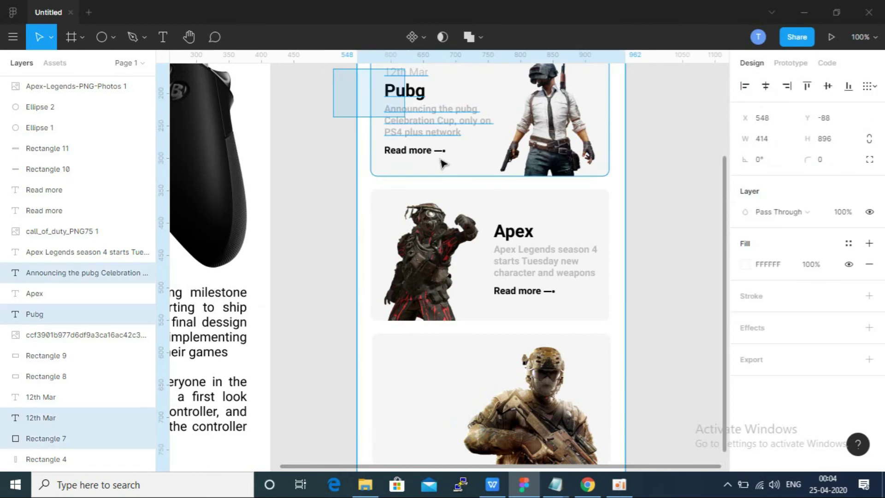
{"action": "left_click", "coordinate": [473, 160], "text": "shift"}
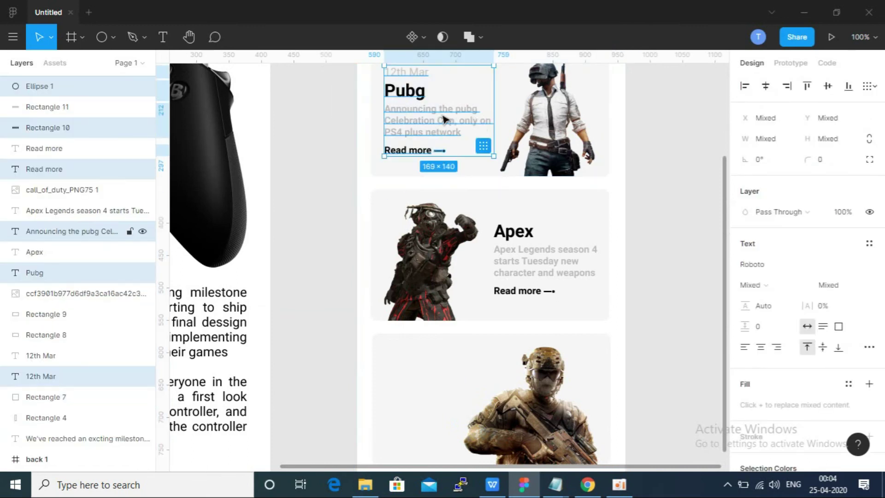
{"action": "left_click_drag", "start_coordinate": [423, 156], "coordinate": [440, 412]}
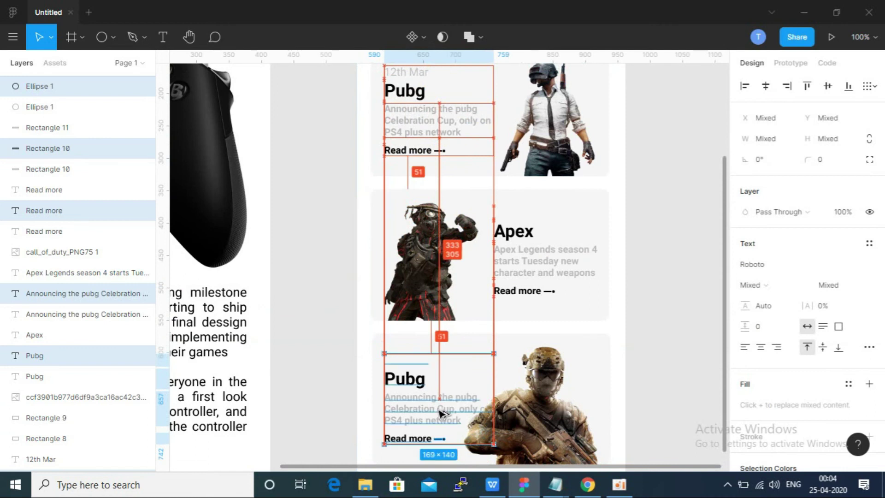
{"action": "scroll", "coordinate": [422, 325], "scroll_direction": "down", "scroll_amount": 2}
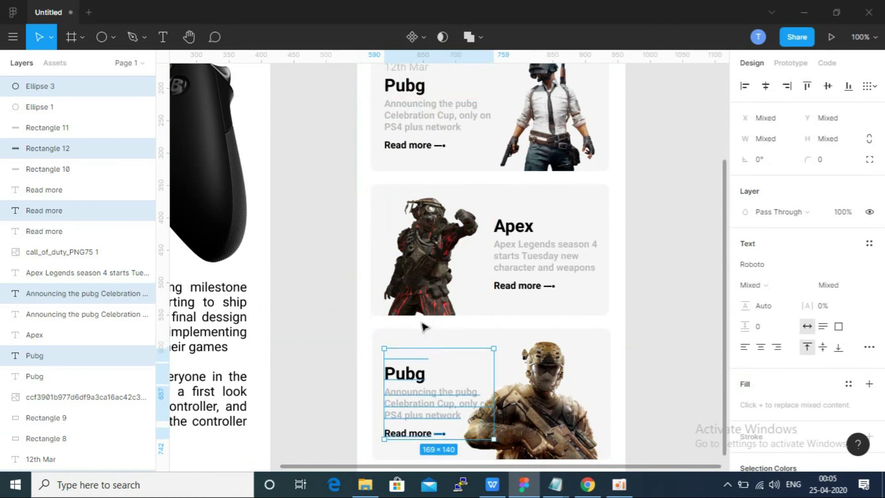
{"action": "left_click_drag", "start_coordinate": [542, 386], "coordinate": [579, 392]}
Step: Change the third card's copied heading to 'Call of Duty'
{"action": "key", "text": "alt+Tab"}
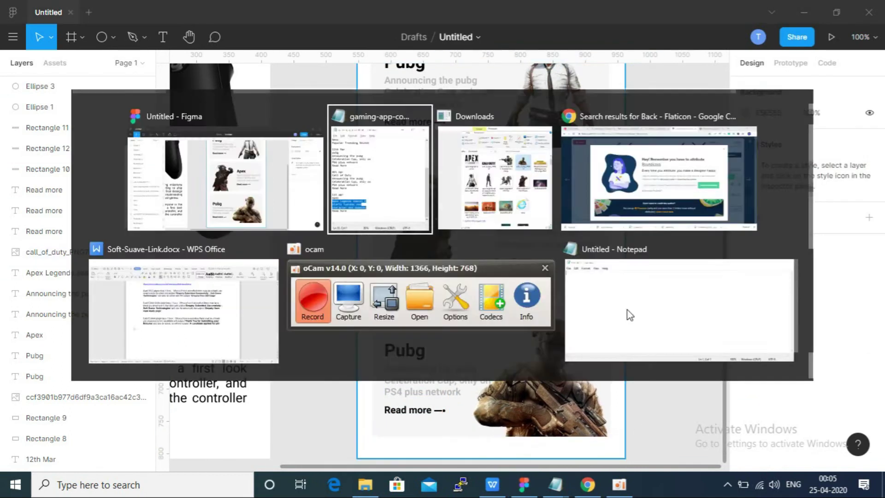
{"action": "left_click", "coordinate": [169, 202]}
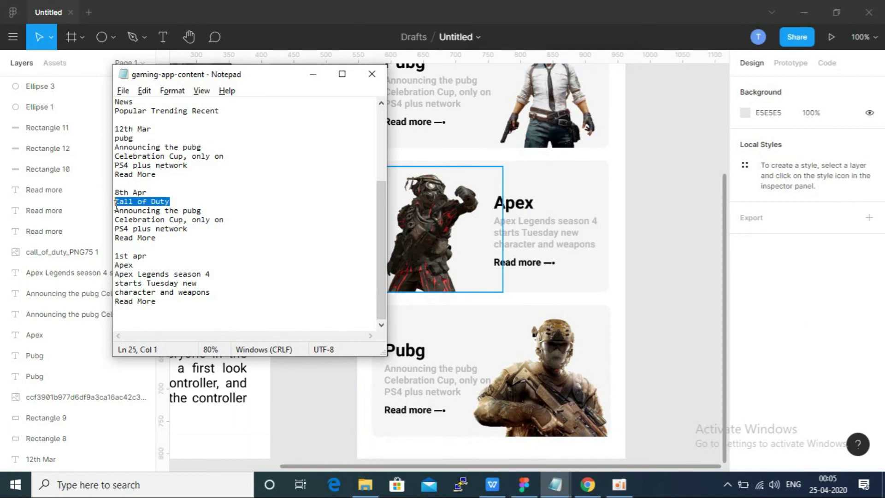
{"action": "key", "text": "alt+Tab"}
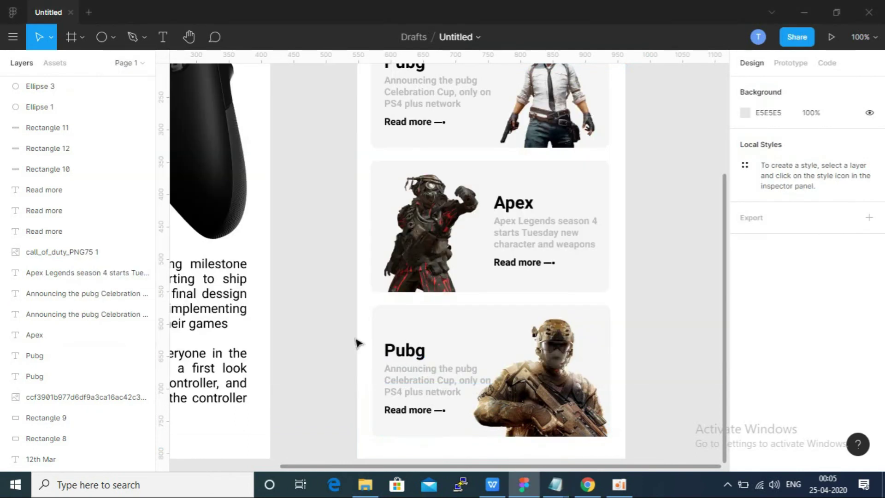
{"action": "key", "text": "t"}
{"action": "left_click", "coordinate": [414, 349]}
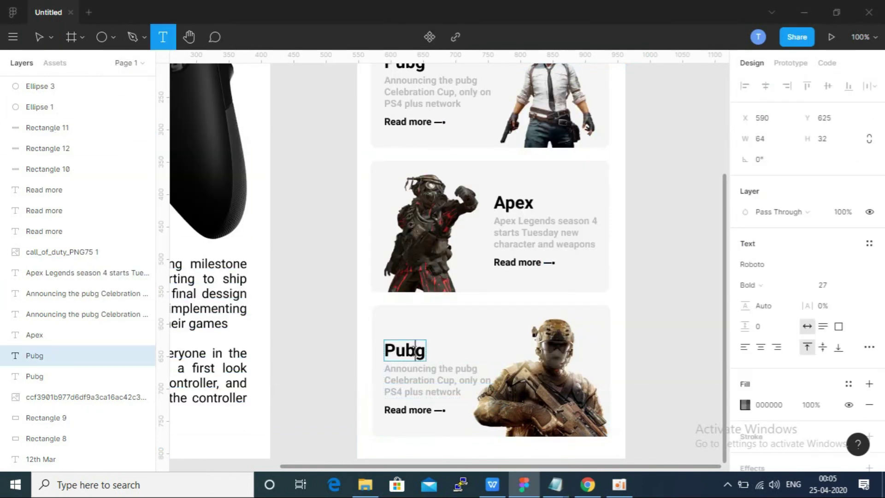
{"action": "type", "text": "v"}
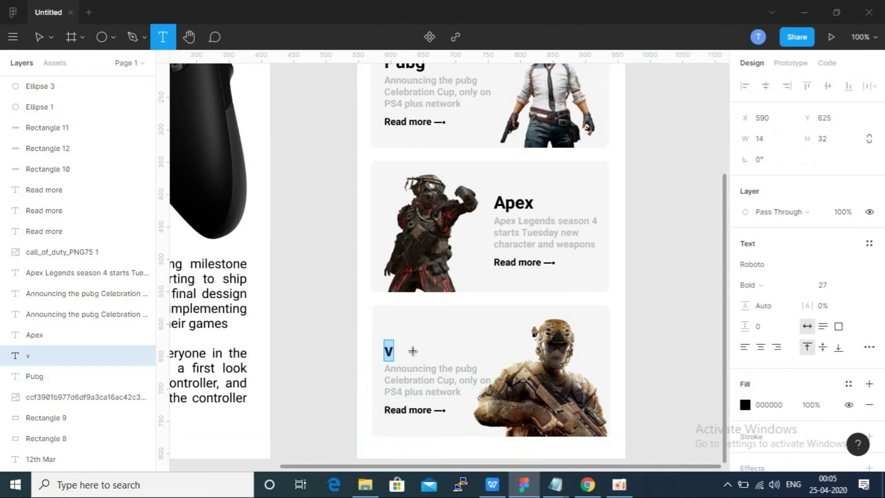
{"action": "type", "text": "Call of Duty"}
Step: Replace its description with the 'Call of Duty Announcing Celebration Cup' text, joining the first lines
{"action": "left_click", "coordinate": [414, 371]}
{"action": "key", "text": "alt+Tab"}
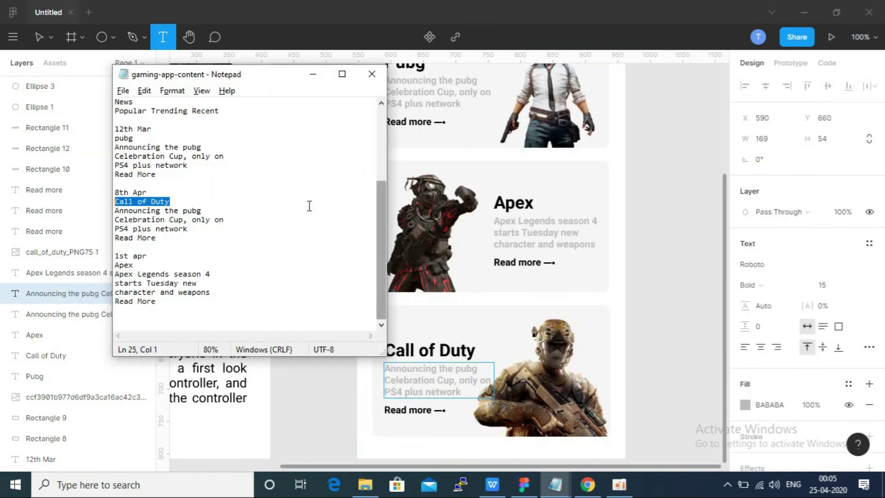
{"action": "left_click_drag", "start_coordinate": [196, 234], "coordinate": [125, 210]}
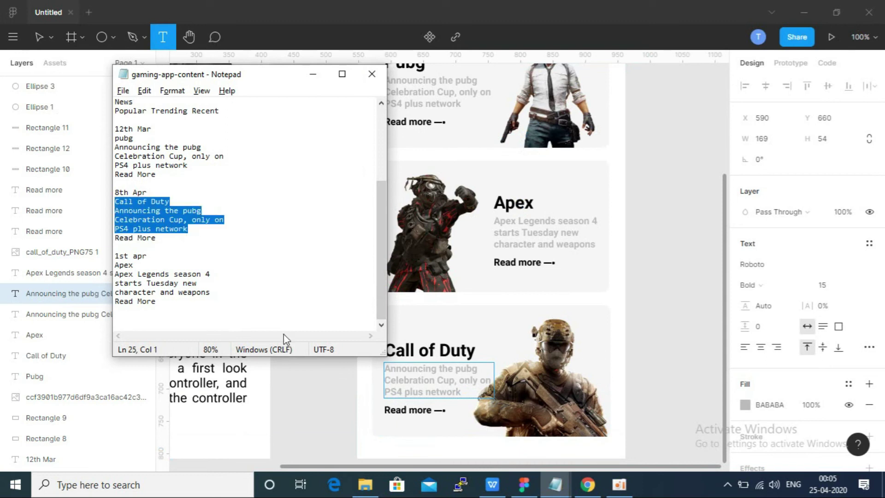
{"action": "left_click", "coordinate": [402, 373]}
{"action": "key", "text": "ctrl+a"}
{"action": "key", "text": "ctrl+v"}
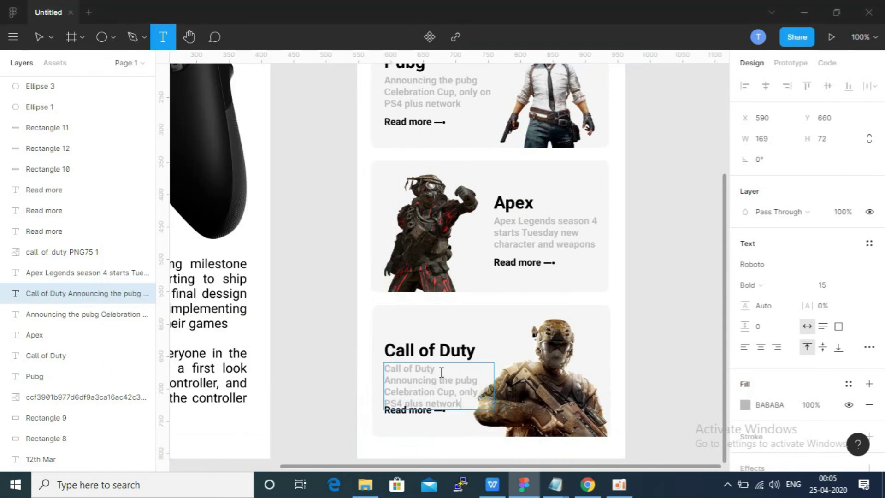
{"action": "left_click", "coordinate": [443, 371]}
{"action": "key", "text": "Delete"}
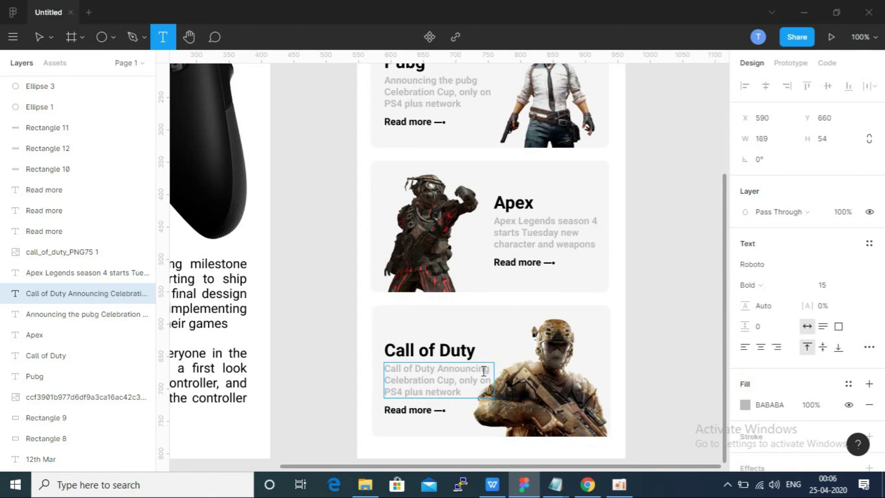
{"action": "scroll", "coordinate": [424, 307], "scroll_direction": "up", "scroll_amount": 1}
{"action": "scroll", "coordinate": [424, 307], "scroll_direction": "up", "scroll_amount": 1}
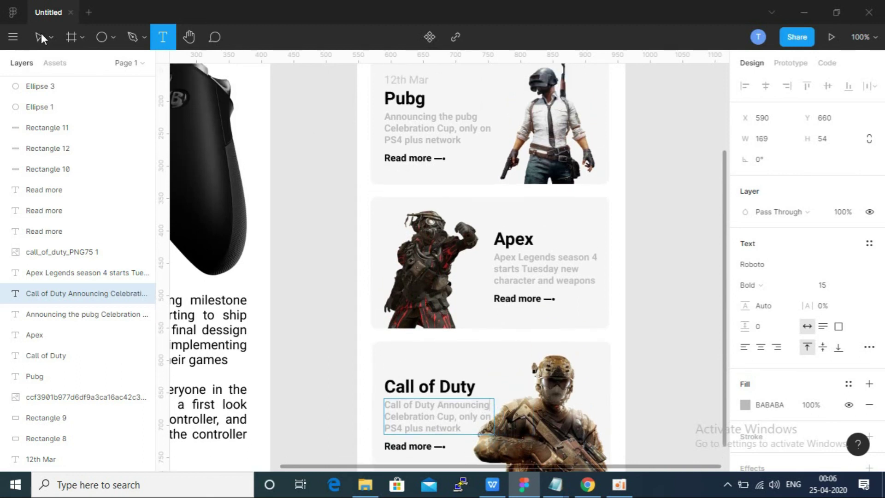
Step: Copy the 12th Mar date onto the Apex and Call of Duty cards as 11th Mar and 10th Mar
{"action": "left_click", "coordinate": [405, 82]}
{"action": "key", "text": "Escape"}
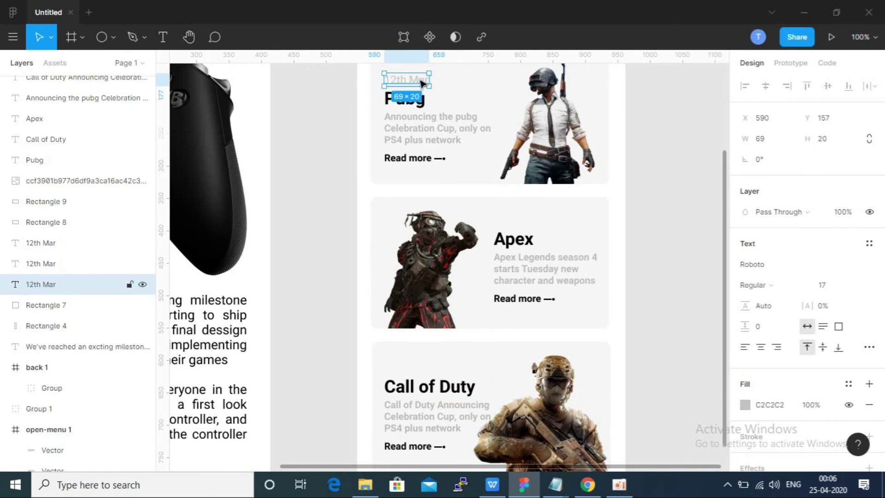
{"action": "left_click_drag", "start_coordinate": [423, 82], "coordinate": [535, 225]}
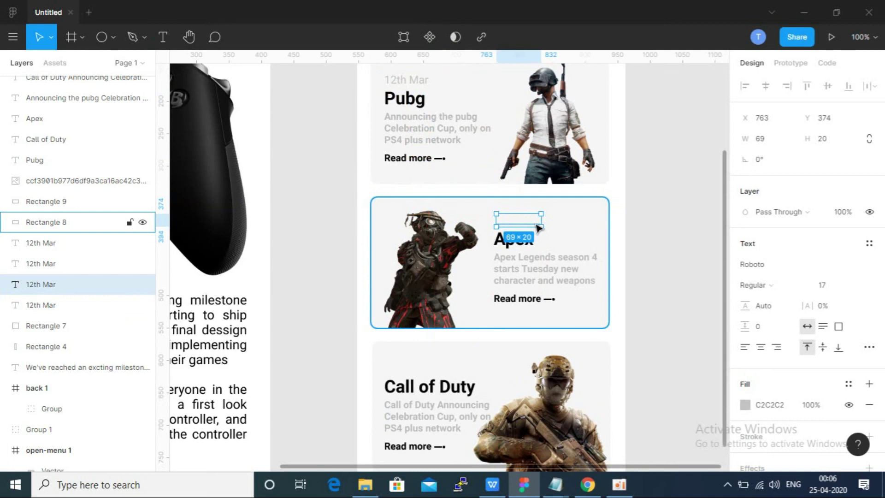
{"action": "key", "text": "bracketright"}
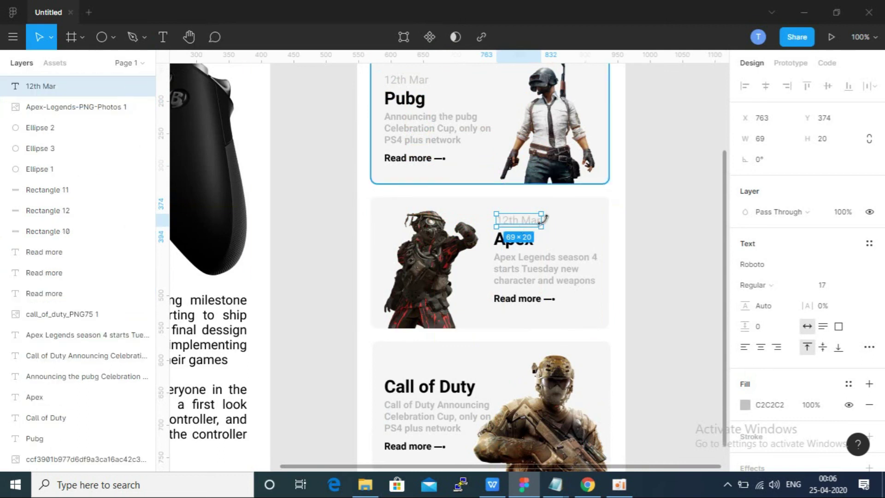
{"action": "left_click_drag", "start_coordinate": [522, 223], "coordinate": [409, 370]}
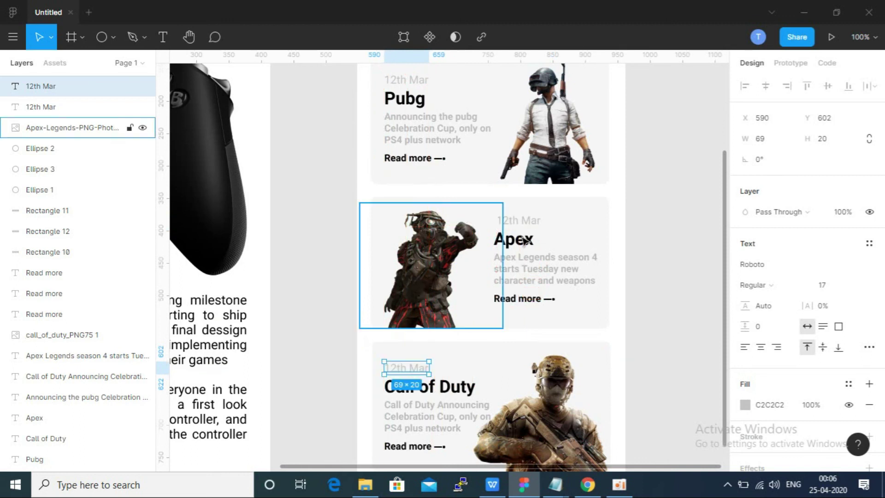
{"action": "double_click", "coordinate": [504, 221]}
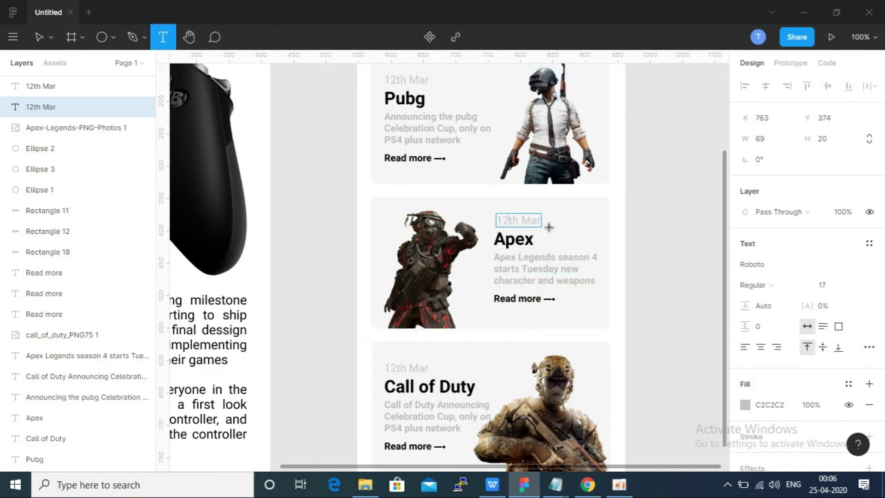
{"action": "type", "text": "1"}
{"action": "left_click", "coordinate": [398, 367]}
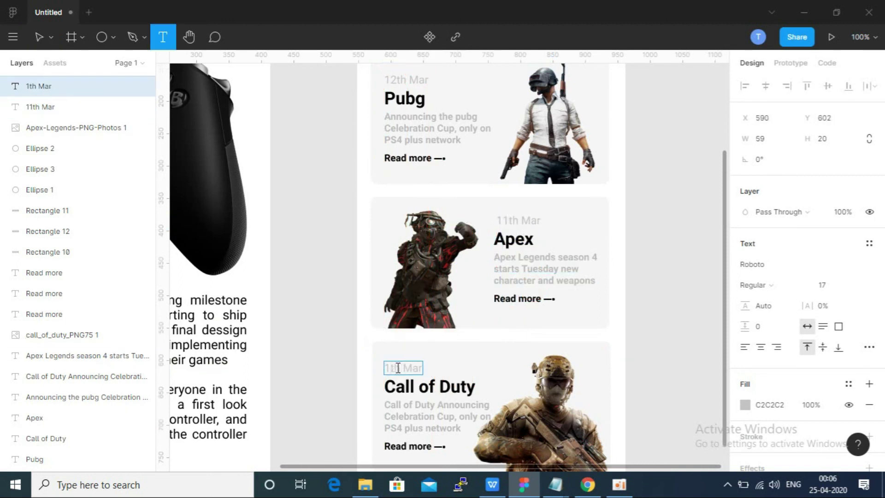
{"action": "left_click", "coordinate": [39, 37]}
{"action": "key", "text": "shift+1"}
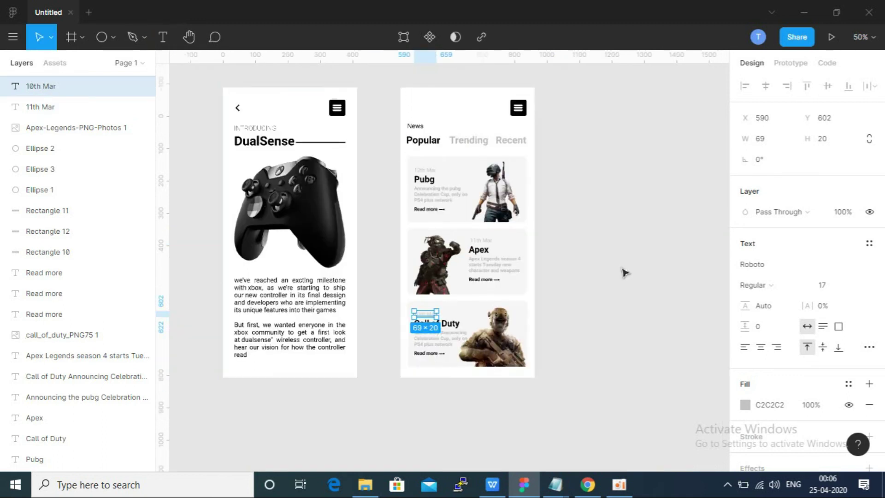
Step: Drag the search icon file from Downloads into the news screen frame
{"action": "left_click", "coordinate": [619, 270]}
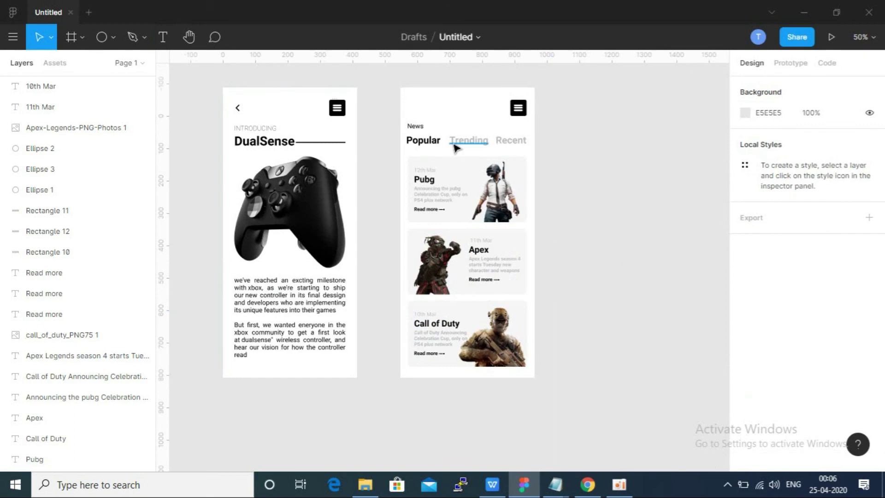
{"action": "scroll", "coordinate": [454, 144], "scroll_direction": "up", "scroll_amount": 1}
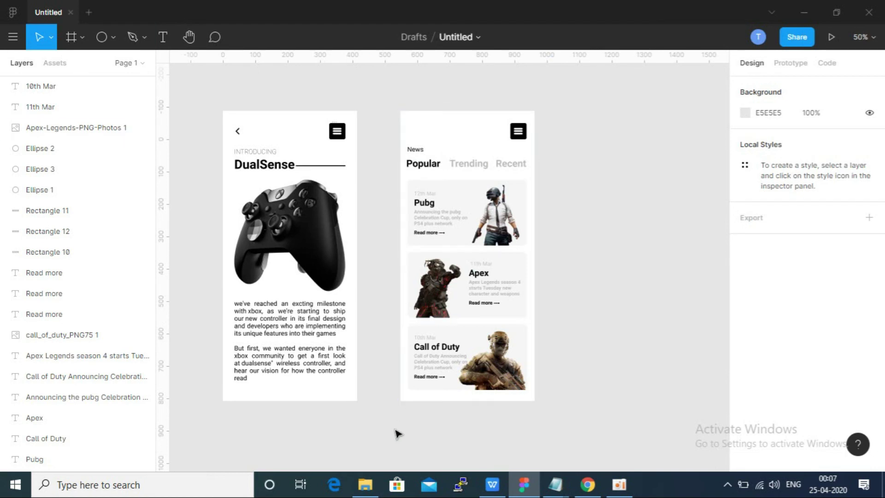
{"action": "left_click", "coordinate": [365, 485]}
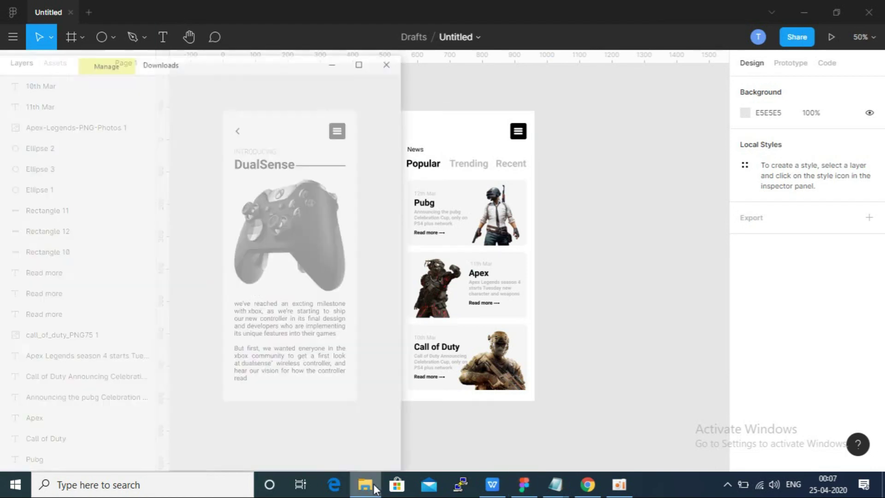
{"action": "scroll", "coordinate": [258, 230], "scroll_direction": "up", "scroll_amount": 2}
{"action": "left_click", "coordinate": [259, 201]}
{"action": "left_click_drag", "start_coordinate": [259, 201], "coordinate": [455, 171]}
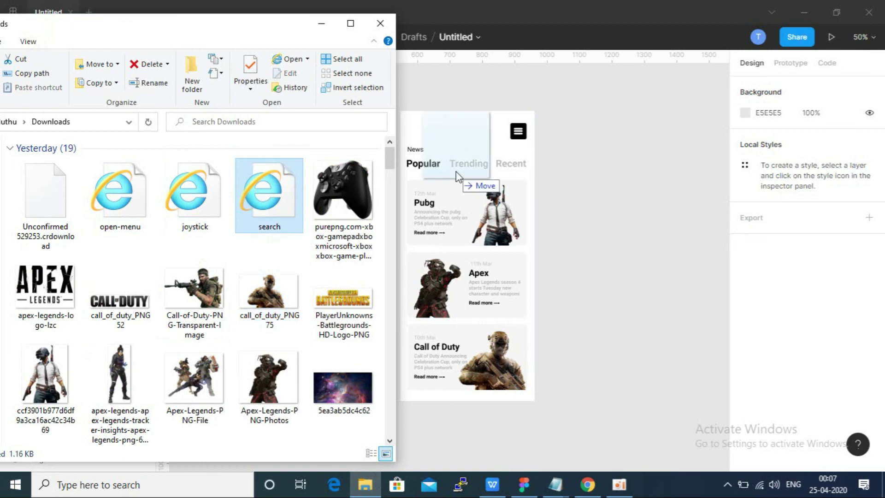
{"action": "left_click", "coordinate": [447, 105]}
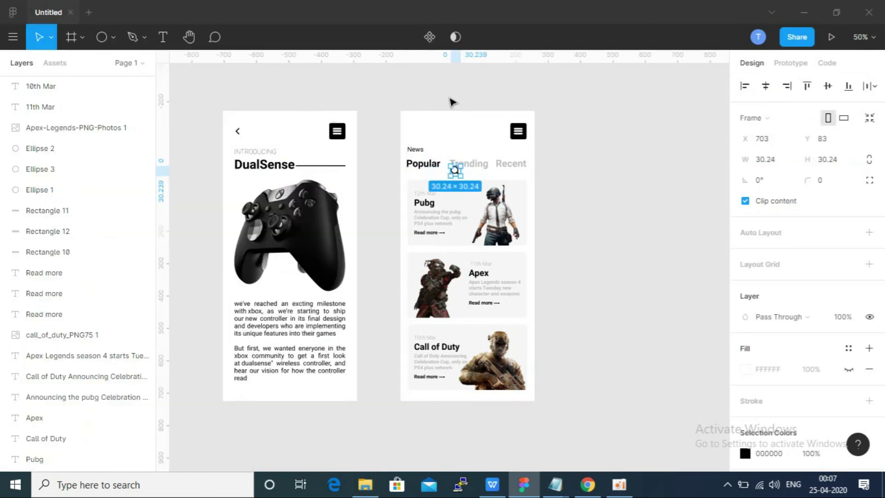
Step: Move the search icon above the News heading, level with the menu icon
{"action": "left_click_drag", "start_coordinate": [455, 171], "coordinate": [414, 136]}
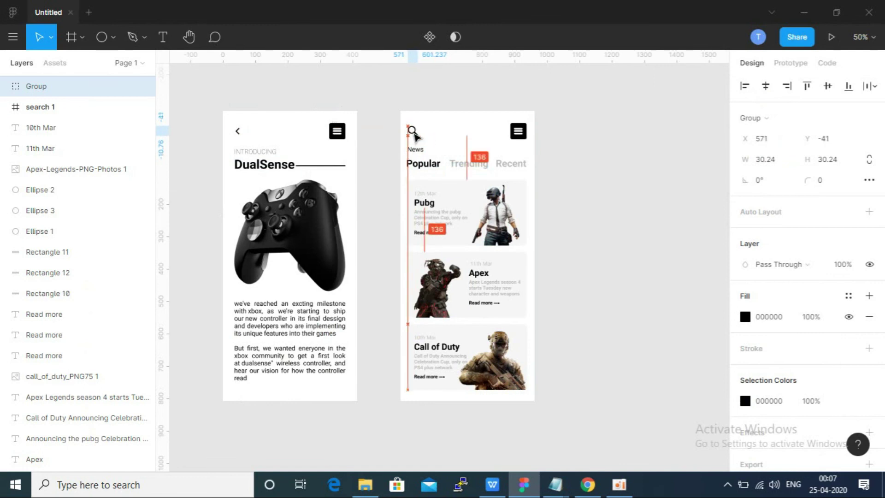
{"action": "left_click_drag", "start_coordinate": [413, 134], "coordinate": [414, 133]}
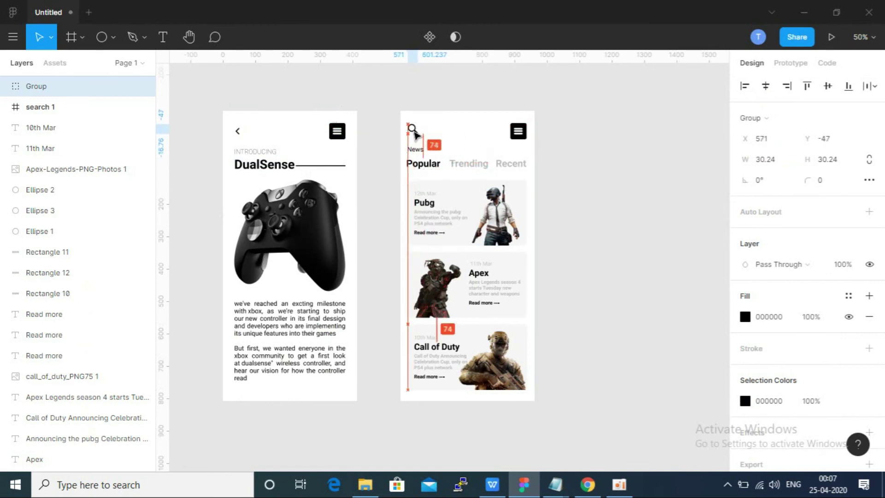
{"action": "key", "text": "shift+0"}
{"action": "scroll", "coordinate": [451, 169], "scroll_direction": "up", "scroll_amount": 1}
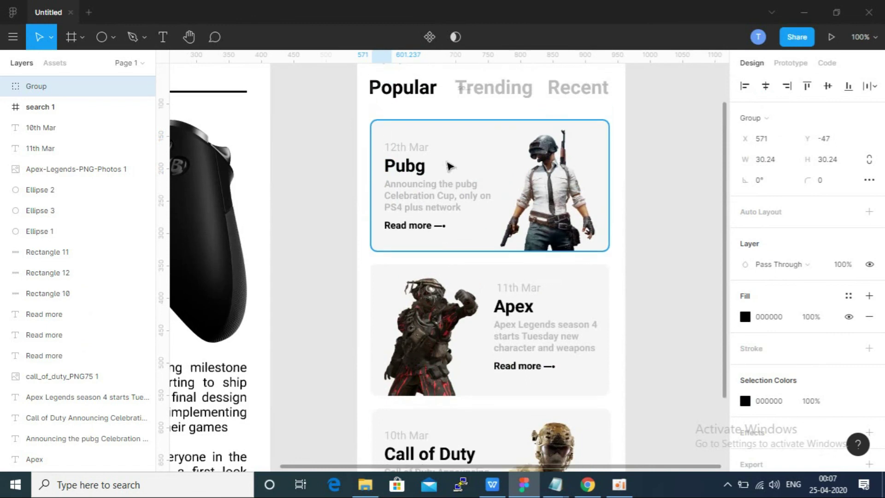
{"action": "scroll", "coordinate": [424, 187], "scroll_direction": "up", "scroll_amount": 3}
{"action": "left_click_drag", "start_coordinate": [387, 144], "coordinate": [388, 145]}
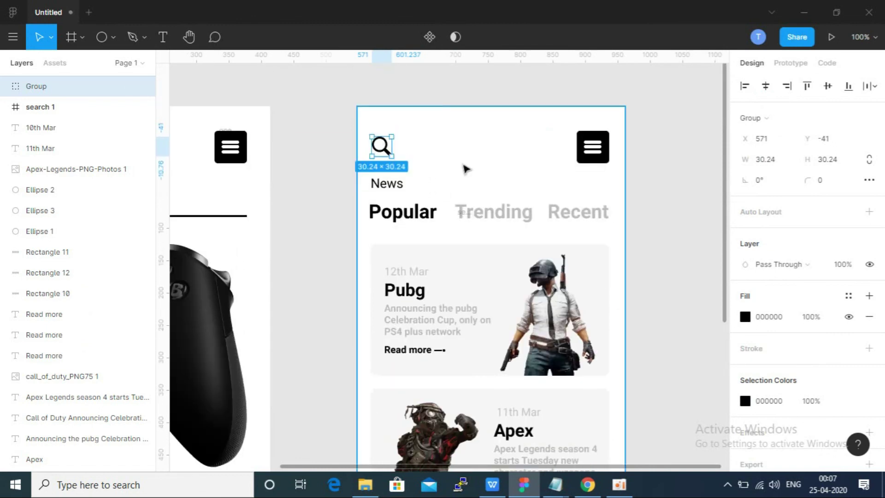
{"action": "left_click", "coordinate": [659, 175]}
Step: Scale the search icon down to 23.76×23.76
{"action": "key", "text": "minus"}
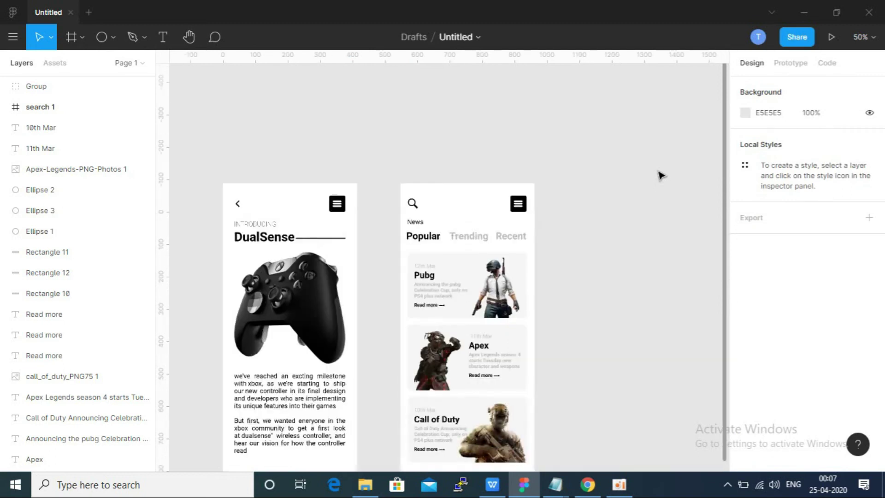
{"action": "left_click", "coordinate": [416, 203]}
{"action": "key", "text": "plus"}
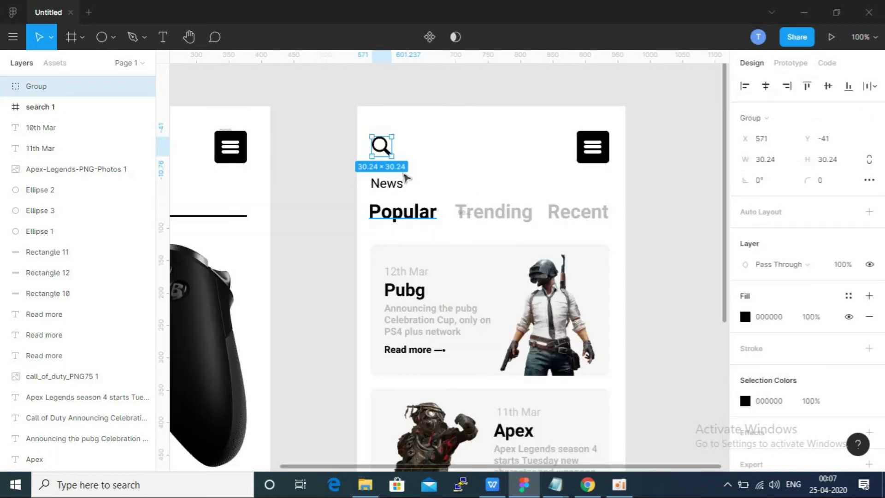
{"action": "left_click_drag", "start_coordinate": [390, 157], "coordinate": [386, 153]}
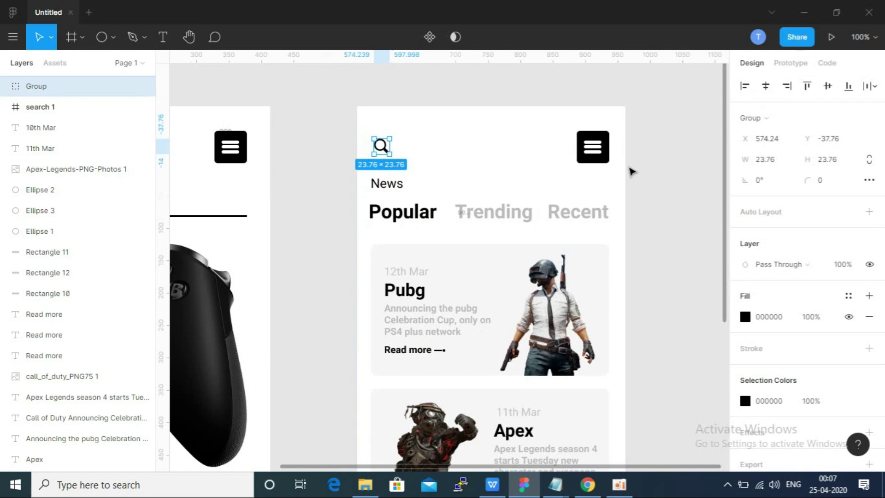
{"action": "left_click", "coordinate": [650, 171]}
{"action": "key", "text": "minus"}
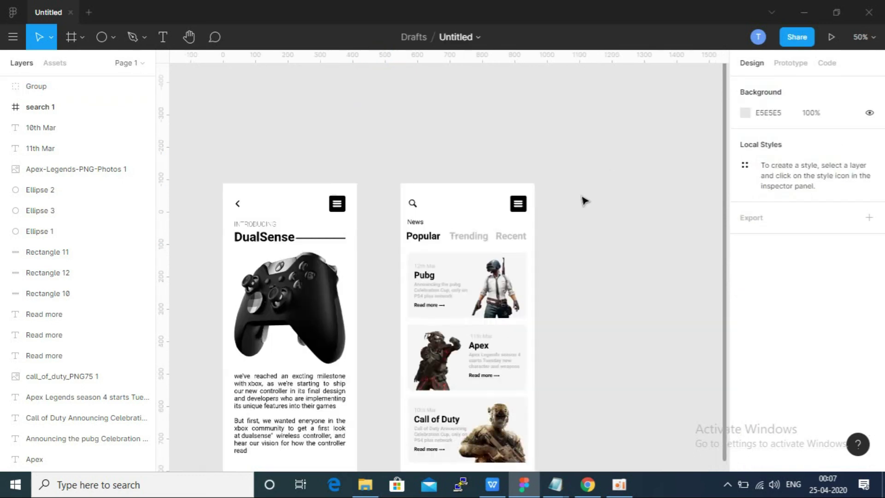
{"action": "key", "text": "h"}
{"action": "left_click_drag", "start_coordinate": [354, 157], "coordinate": [405, 102]}
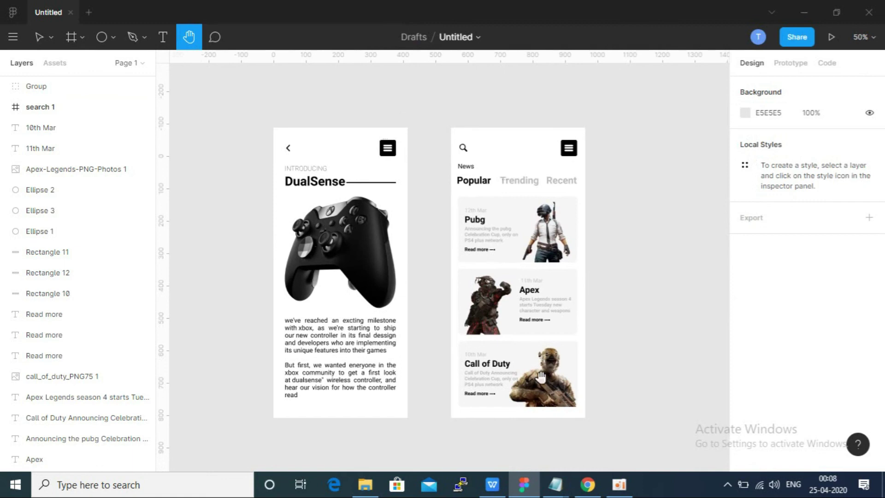
{"action": "left_click", "coordinate": [620, 495]}
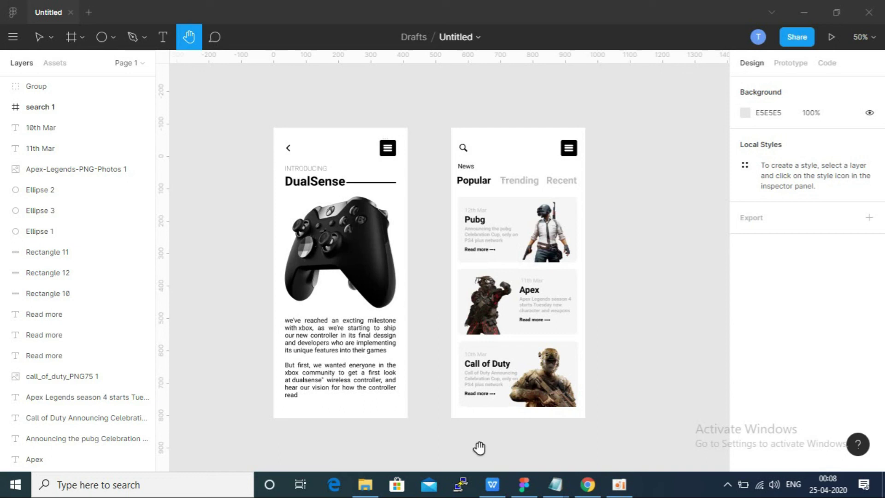
Step: Browse the Prototype, Design and Code panels, checking the device list without changing it
{"action": "left_click", "coordinate": [786, 63]}
{"action": "left_click", "coordinate": [767, 115]}
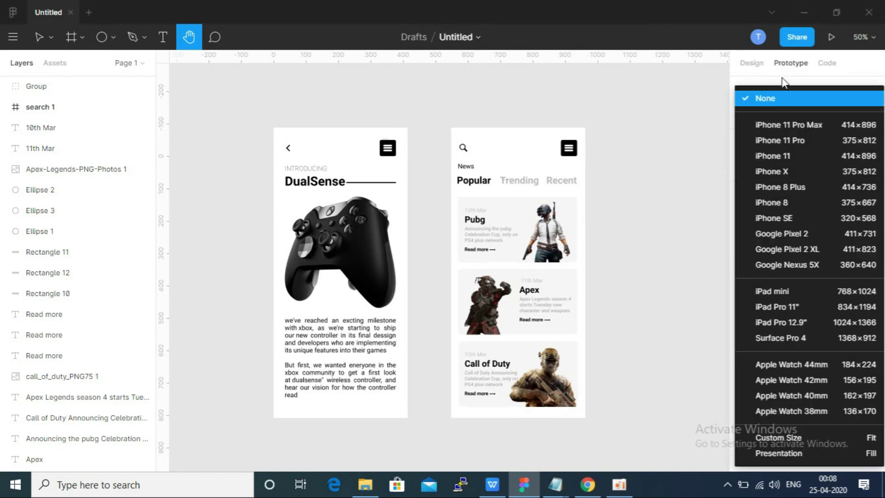
{"action": "left_click", "coordinate": [785, 81]}
{"action": "left_click", "coordinate": [829, 64]}
{"action": "left_click", "coordinate": [754, 64]}
{"action": "left_click", "coordinate": [783, 65]}
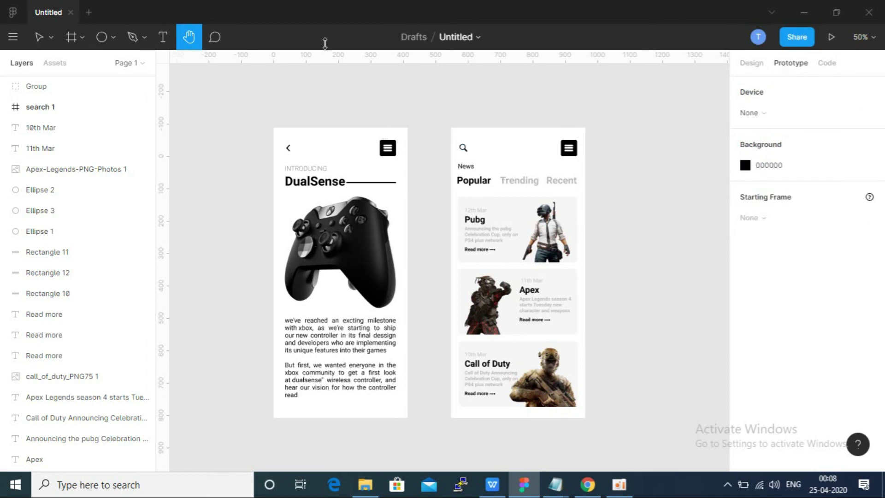
{"action": "left_click", "coordinate": [750, 63]}
{"action": "left_click", "coordinate": [830, 63]}
{"action": "left_click", "coordinate": [790, 63]}
Step: Choose iPhone 11 Pro Max as the preview device, keeping the Gold model
{"action": "left_click", "coordinate": [755, 116]}
{"action": "left_click", "coordinate": [758, 124]}
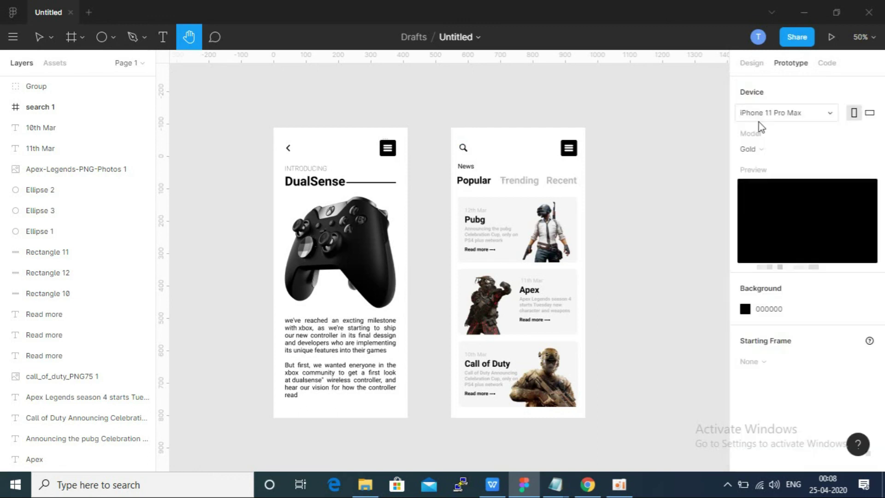
{"action": "left_click", "coordinate": [761, 152]}
{"action": "left_click", "coordinate": [839, 289]}
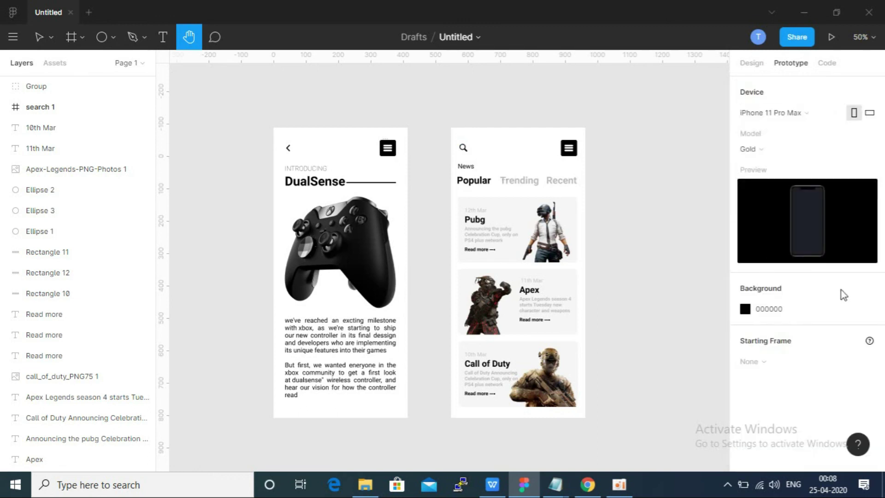